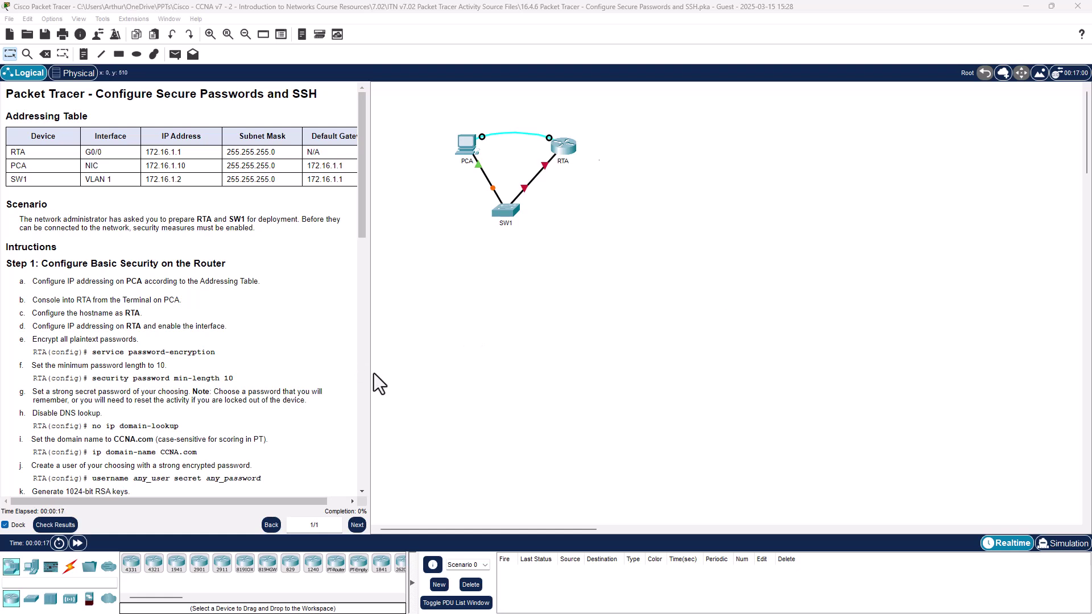
# Step: Widen the instructions panel so the addressing table's Default Gateway column is fully visible
pyautogui.moveTo(369, 376); pyautogui.dragTo(399, 378)
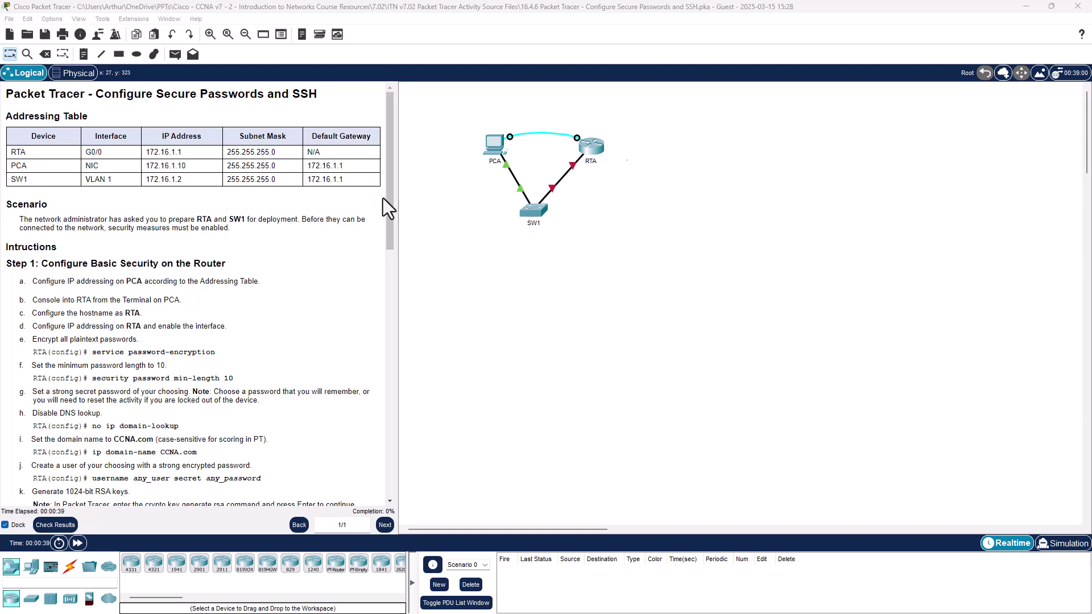
pyautogui.scroll(-1, 392, 197)
pyautogui.moveTo(392, 197); pyautogui.dragTo(352, 131)
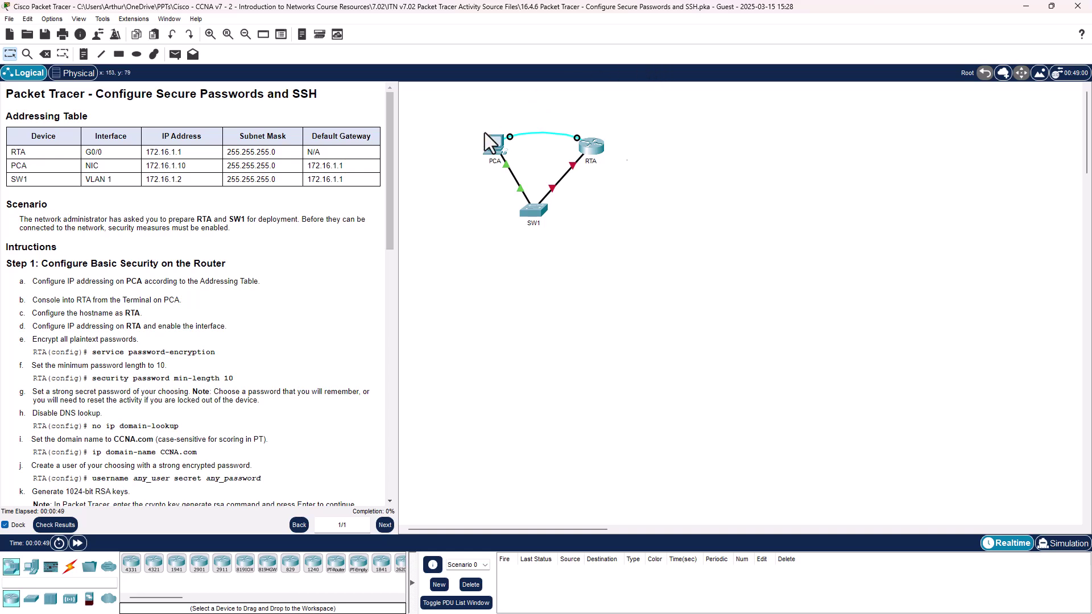
# Step: Open PCA's IP Configuration and enlarge the PCA window
pyautogui.click(490, 147)
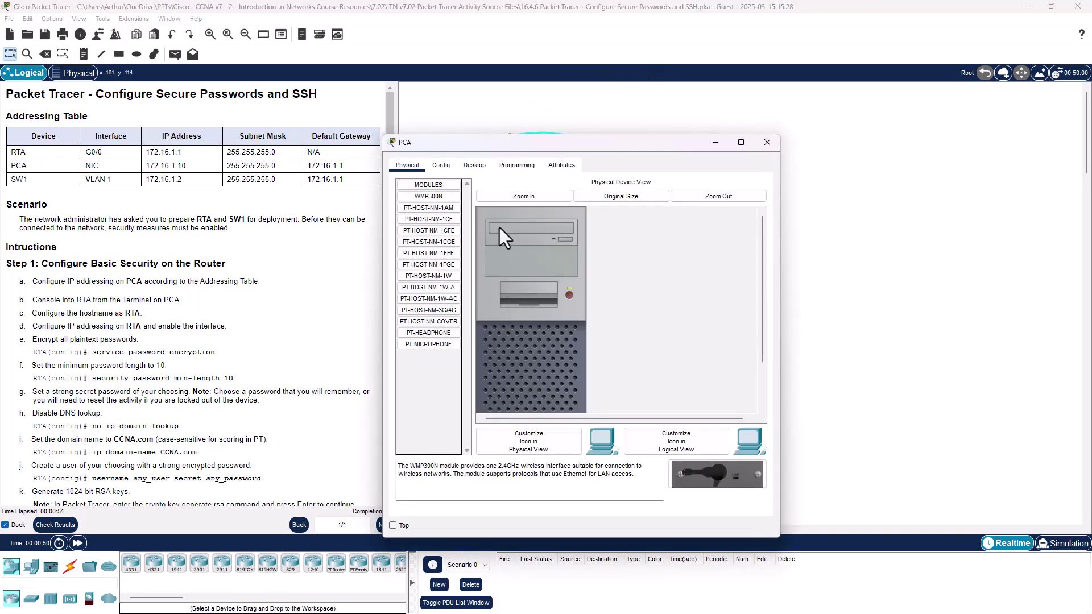
pyautogui.click(476, 166)
pyautogui.click(449, 211)
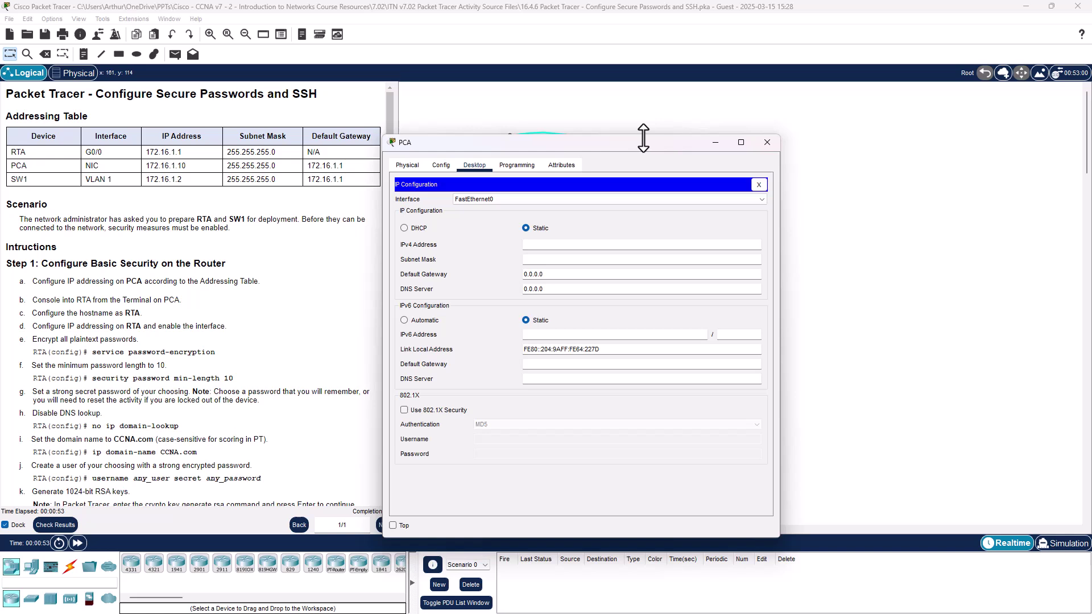
pyautogui.moveTo(640, 142); pyautogui.dragTo(639, 73)
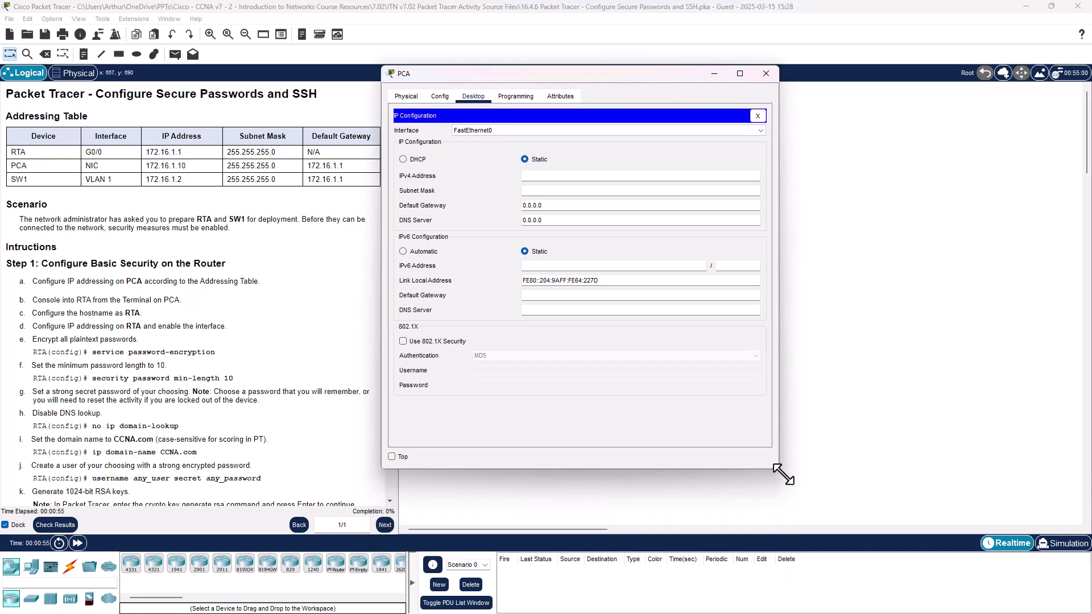
pyautogui.moveTo(777, 468); pyautogui.dragTo(1030, 517)
# Step: Enter IPv4 172.16.1.10, mask 255.255.255.0 and gateway 172.16.1.1 on PCA
pyautogui.click(620, 176)
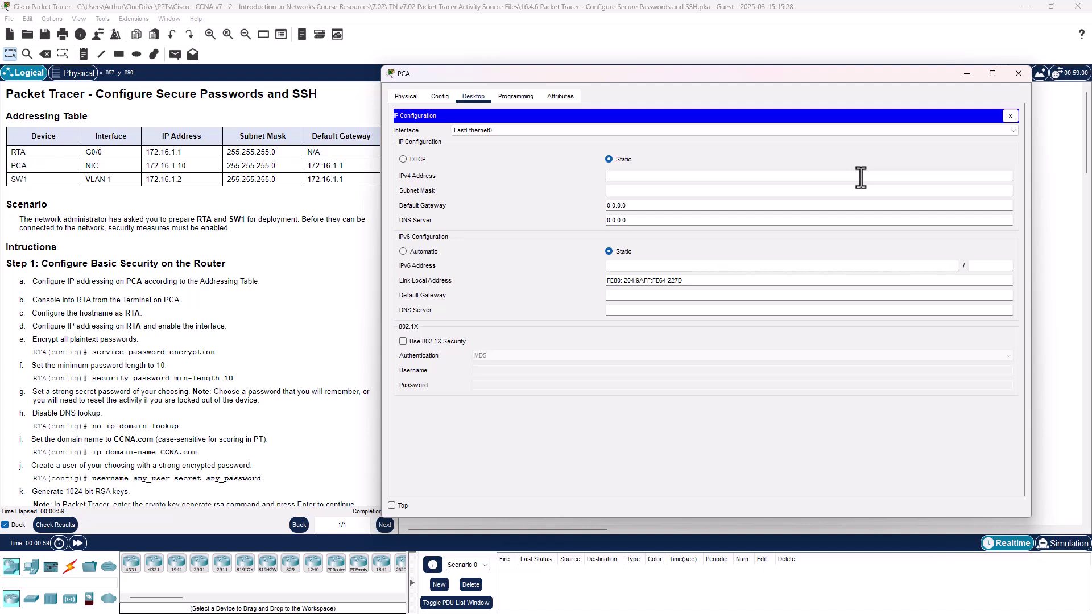
pyautogui.write('172.16.1.10.')
pyautogui.hotkey('ctrl', 'a')
pyautogui.click(710, 193)
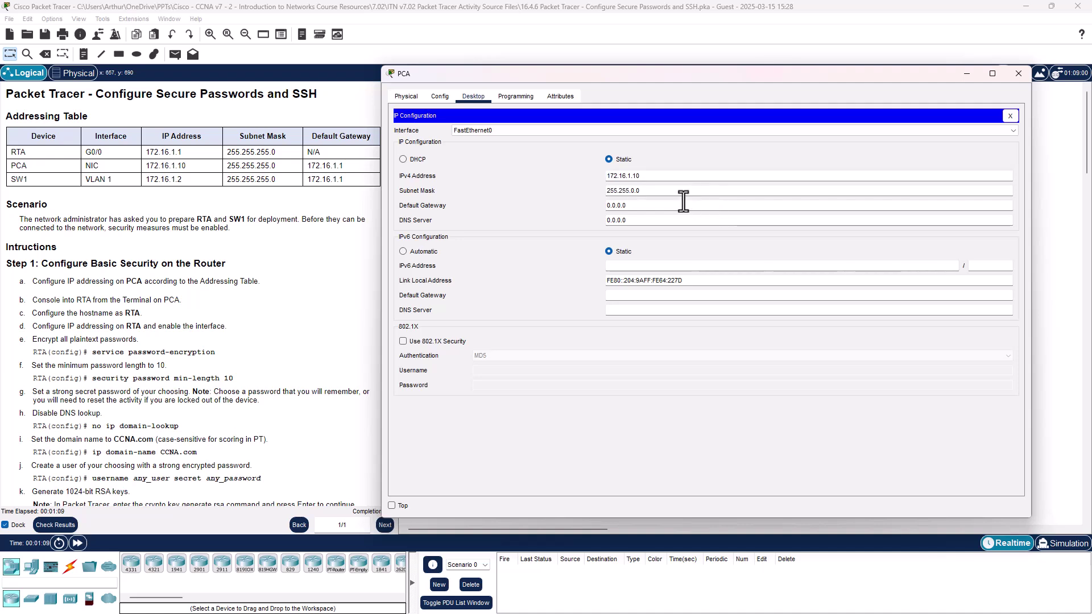
pyautogui.click(607, 206)
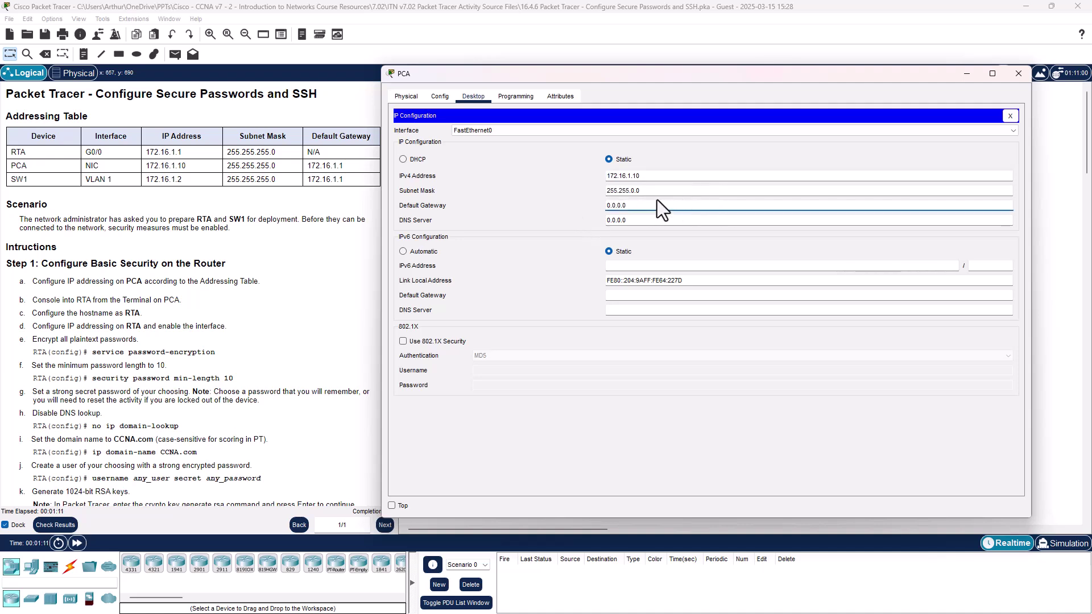
pyautogui.click(635, 190)
pyautogui.press('BackSpace')
pyautogui.write('255')
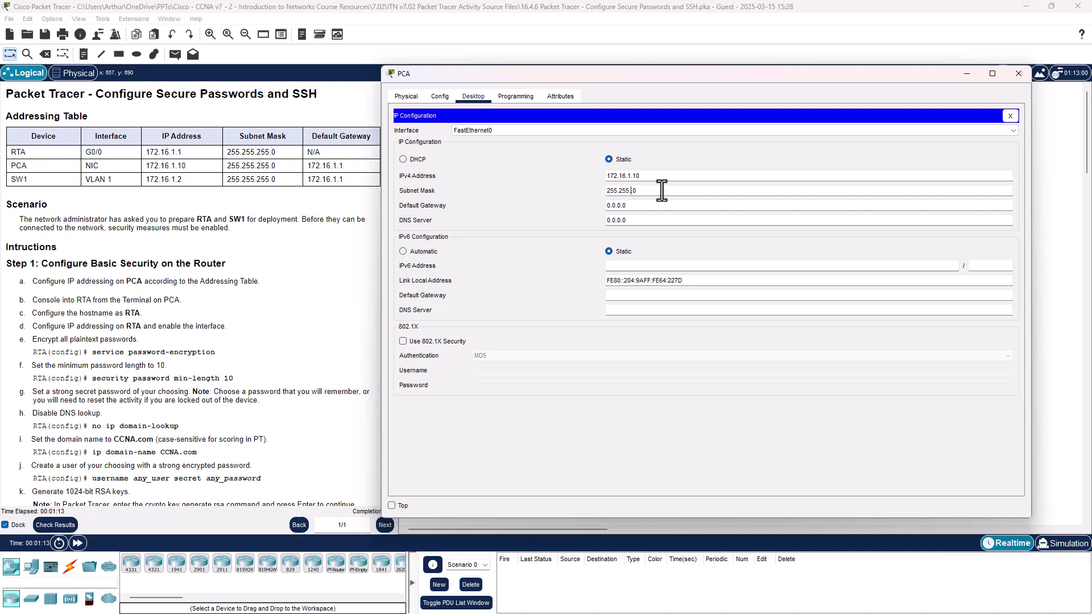
pyautogui.click(657, 205)
pyautogui.press('BackSpace')
pyautogui.press('BackSpace')
pyautogui.press('BackSpace')
pyautogui.press('BackSpace')
pyautogui.press('BackSpace')
pyautogui.write('172.16.1.10')
pyautogui.press('BackSpace')
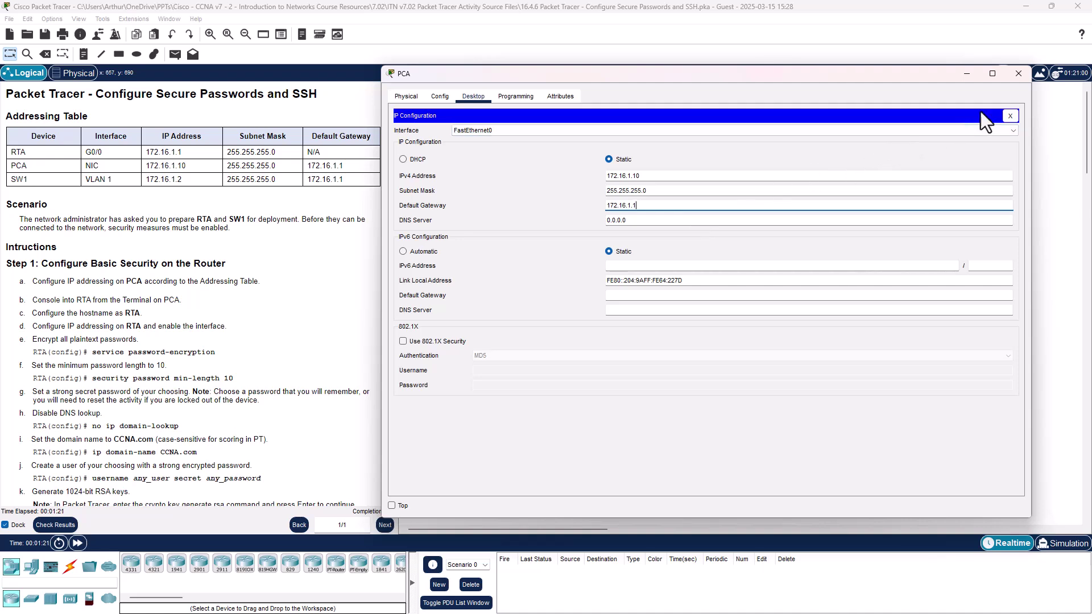
# Step: Reopen PCA and connect its Terminal to the router using default serial settings
pyautogui.click(1011, 116)
pyautogui.click(1018, 74)
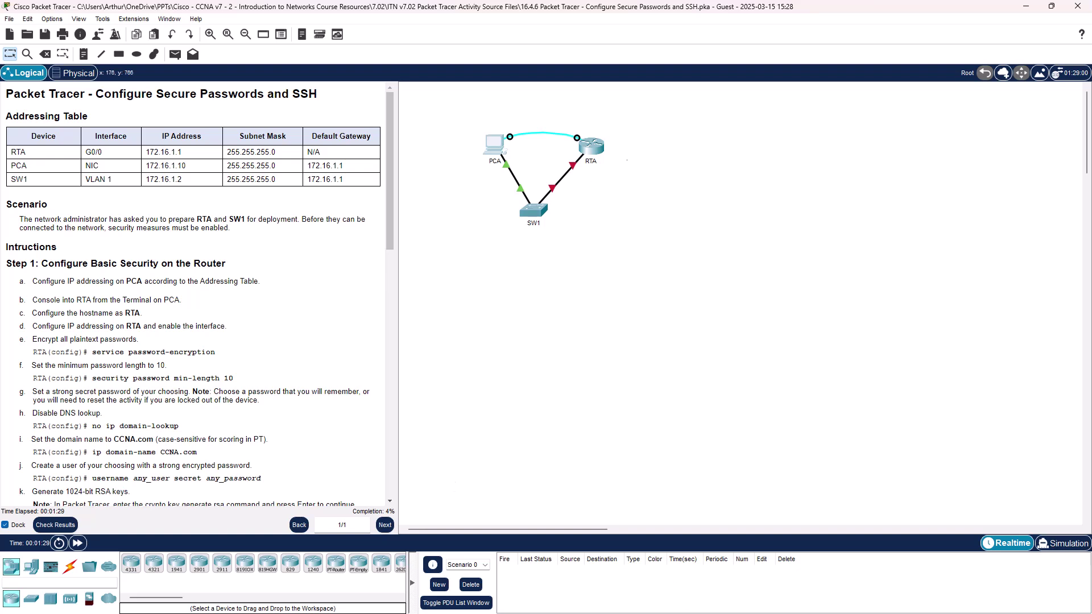
pyautogui.click(500, 153)
pyautogui.moveTo(608, 151); pyautogui.dragTo(510, 63)
pyautogui.moveTo(672, 461); pyautogui.dragTo(956, 525)
pyautogui.click(625, 139)
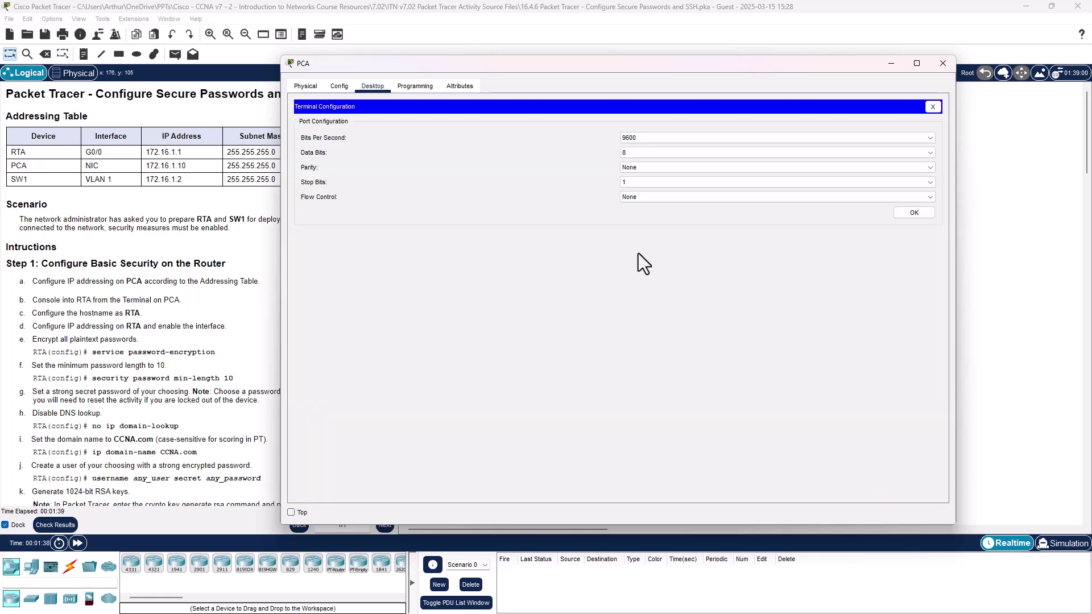
pyautogui.click(908, 216)
# Step: Reach global configuration mode with en and conf t, then enter hostname RTA
pyautogui.press('Return')
pyautogui.press('Return')
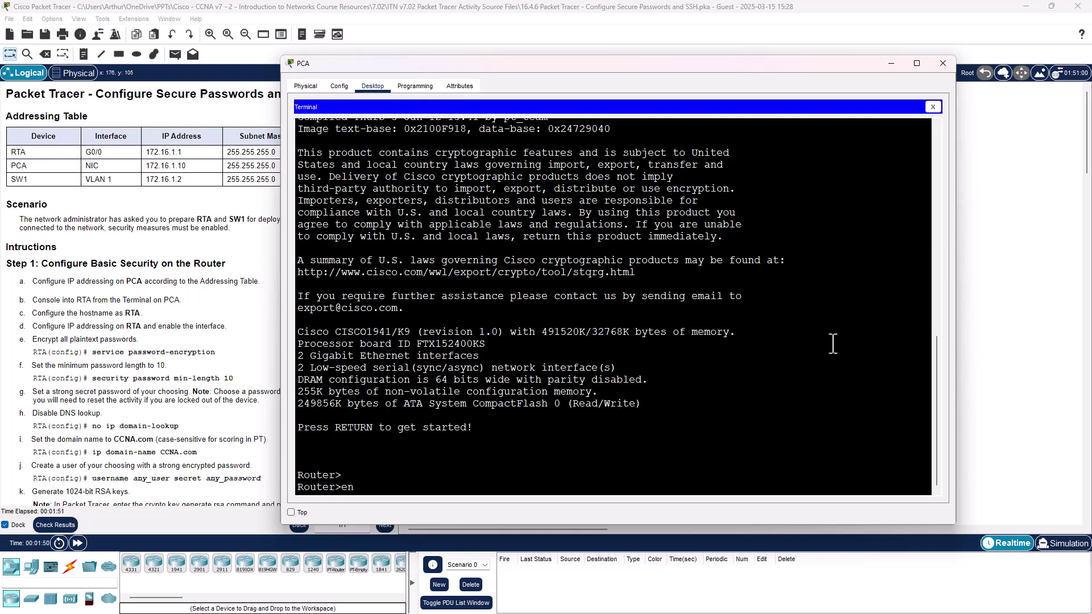
pyautogui.write('en')
pyautogui.press('Return')
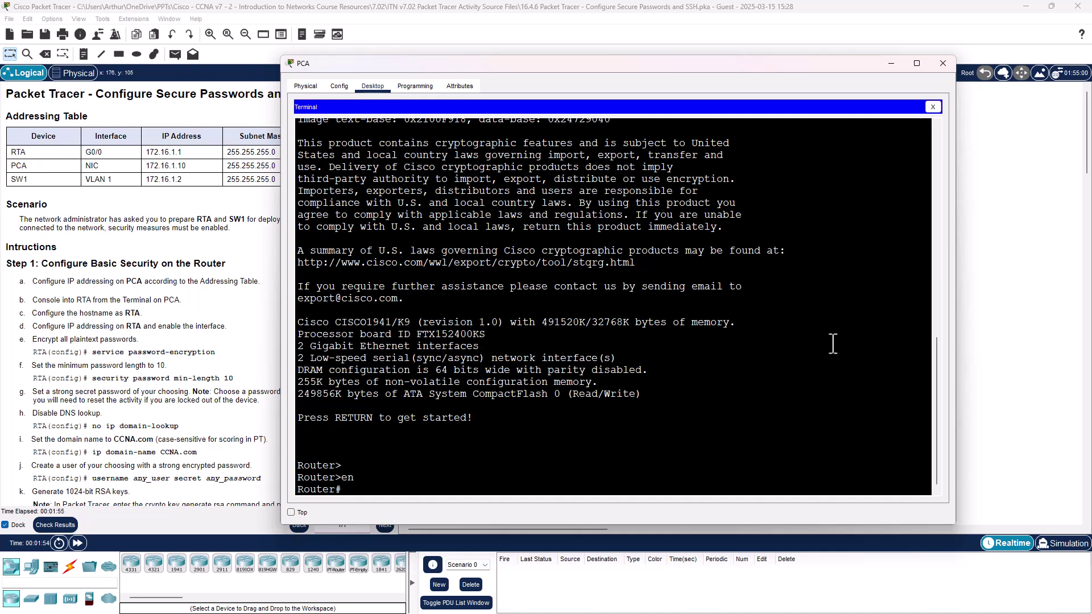
pyautogui.write('conf t')
pyautogui.press('Return')
pyautogui.press('Return')
pyautogui.press('Return')
pyautogui.press('Return')
pyautogui.press('Return')
pyautogui.press('Return')
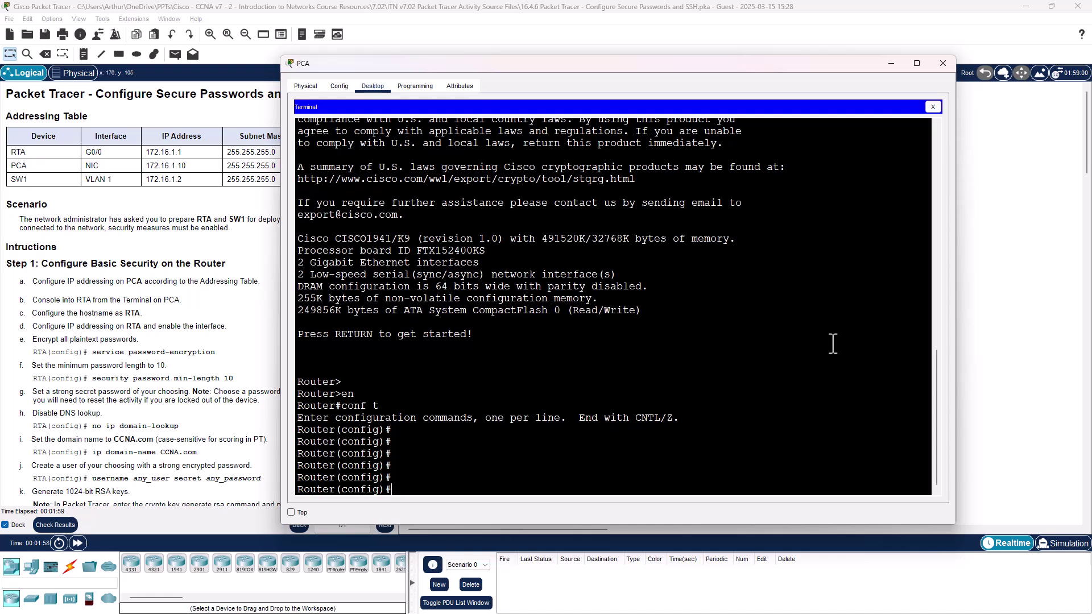
pyautogui.write('hostname RTA')
# Step: Apply hostname RTA and give G0/0 172.16.1.1 255.255.255.0 with no shutdown
pyautogui.press('Return')
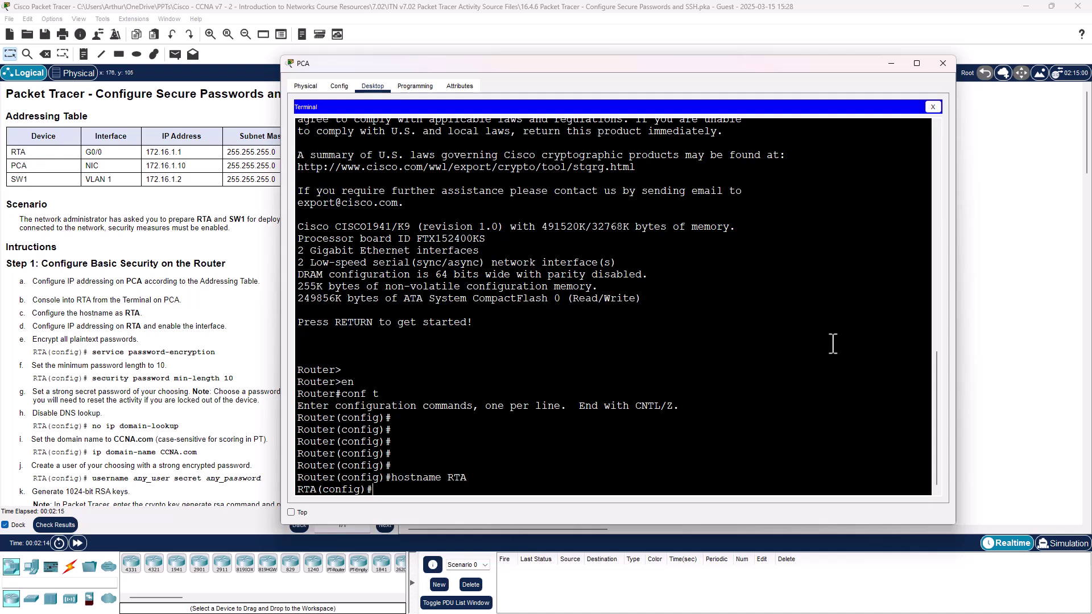
pyautogui.write('int g0/0')
pyautogui.press('Return')
pyautogui.write('ip ')
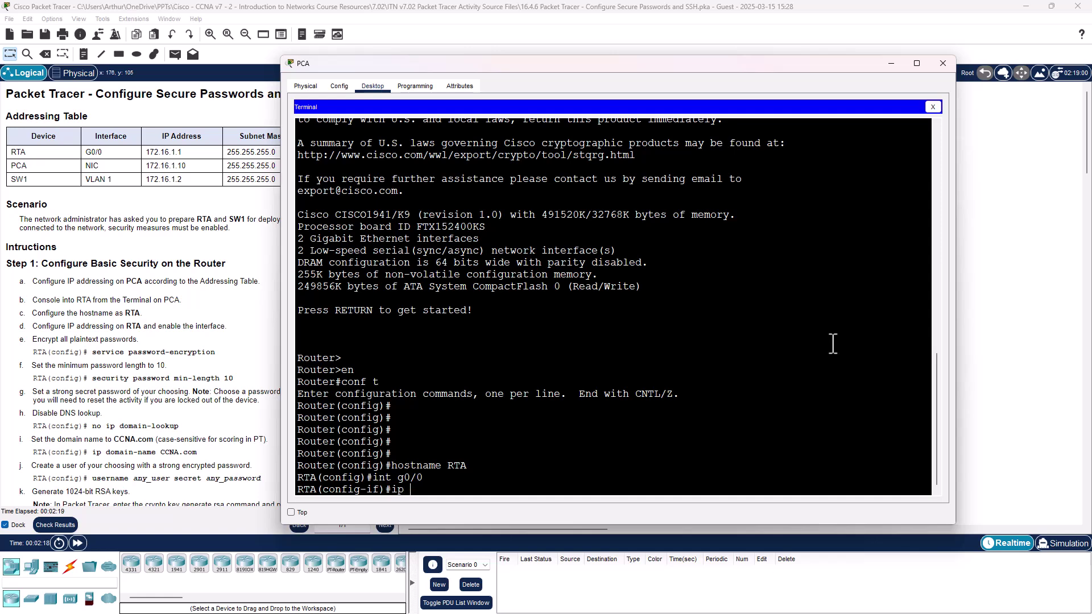
pyautogui.write('add 172.16.1.1 255.255.255.')
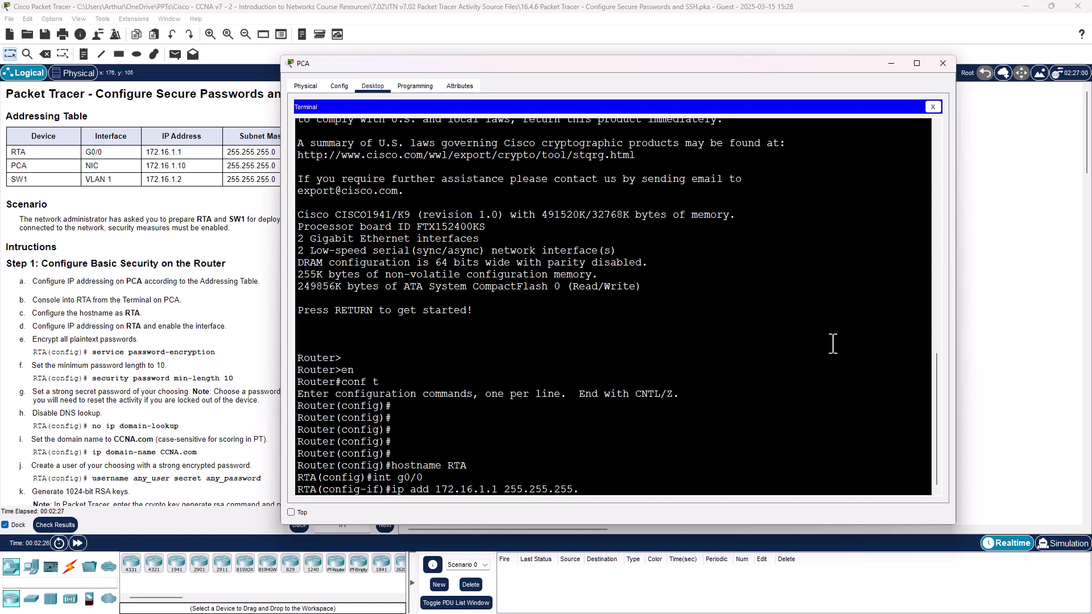
pyautogui.write('0')
pyautogui.press('Return')
pyautogui.write('nfig-if)#n')
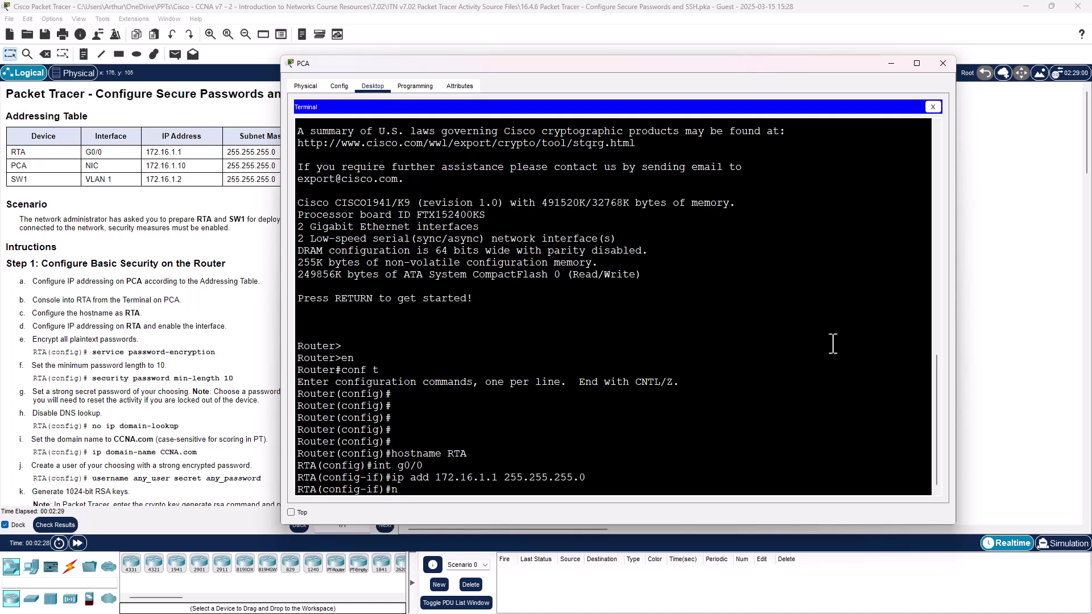
pyautogui.write('o sh')
pyautogui.press('Return')
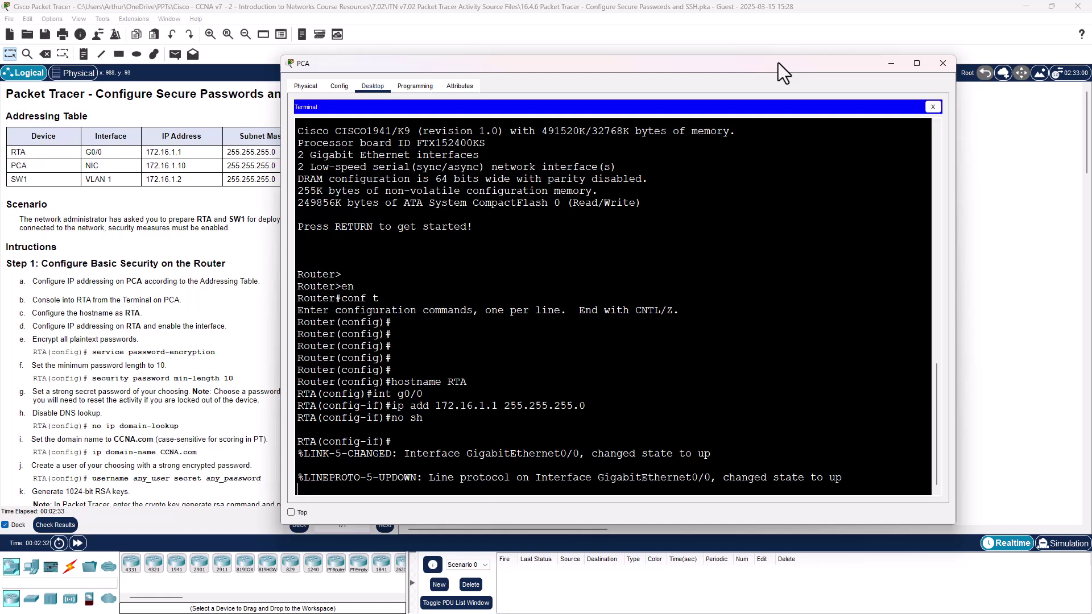
# Step: Exit interface mode and enable service password-encryption on RTA
pyautogui.moveTo(848, 70); pyautogui.dragTo(1018, 70)
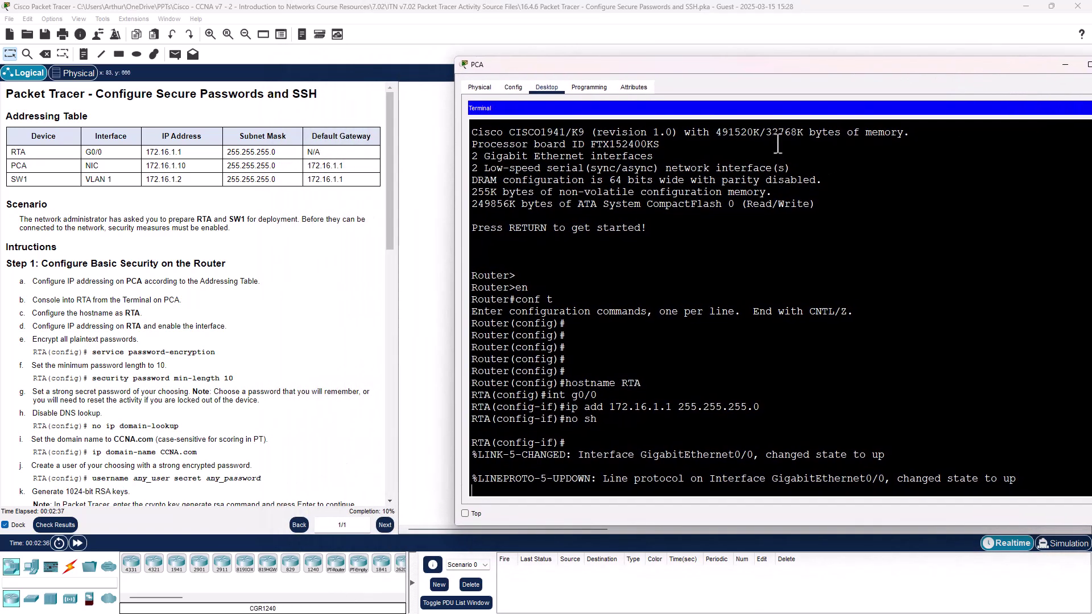
pyautogui.moveTo(787, 66); pyautogui.dragTo(645, 56)
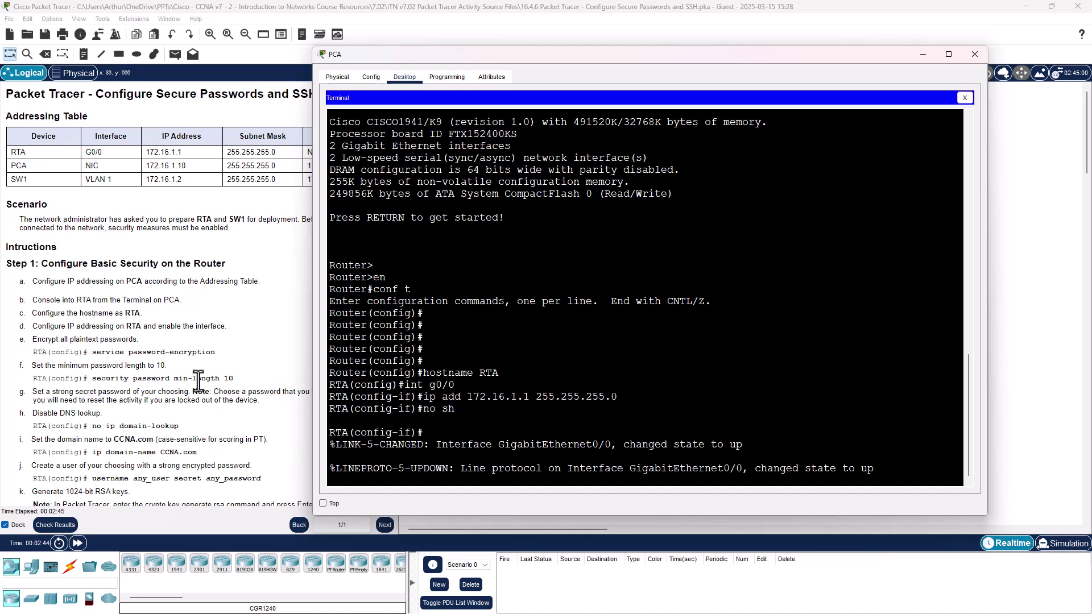
pyautogui.press('Return')
pyautogui.press('Return')
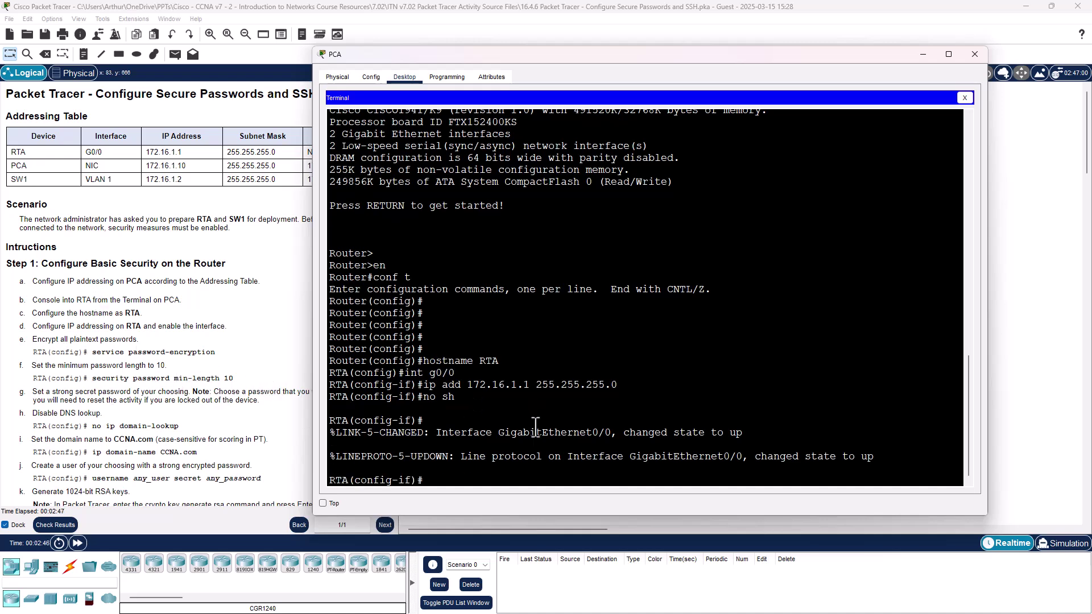
pyautogui.write('e')
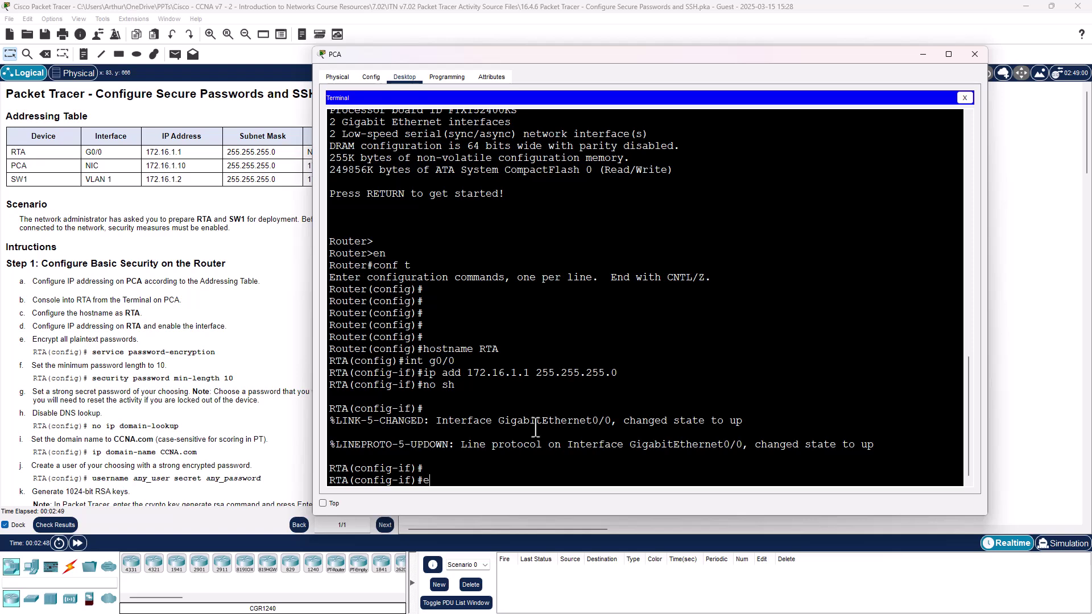
pyautogui.write('xit')
pyautogui.press('Return')
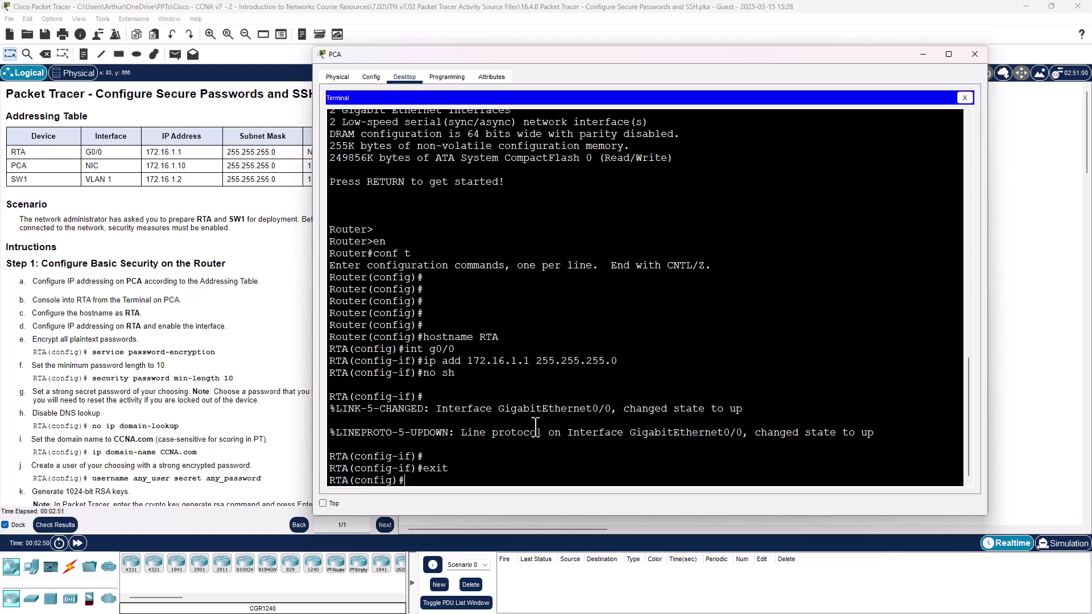
pyautogui.write('ser')
pyautogui.press('Tab')
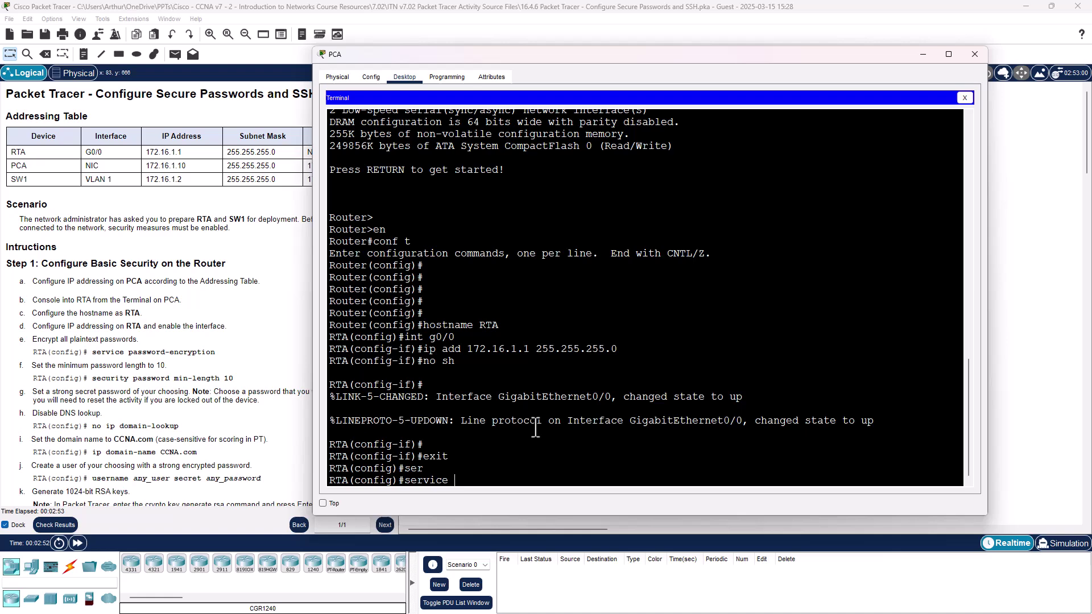
pyautogui.write('pas')
pyautogui.press('Tab')
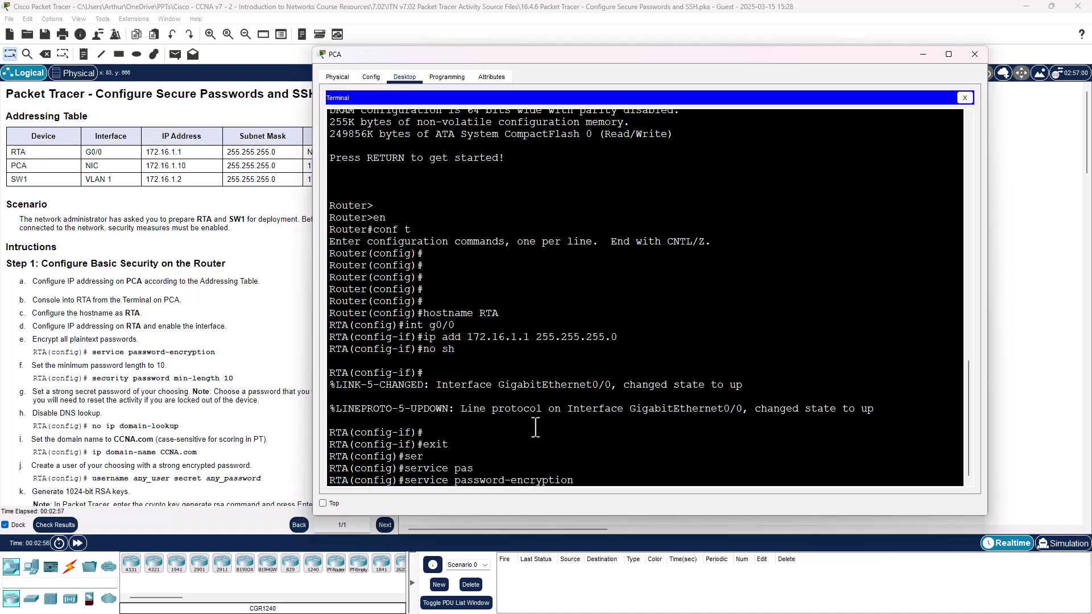
pyautogui.press('Return')
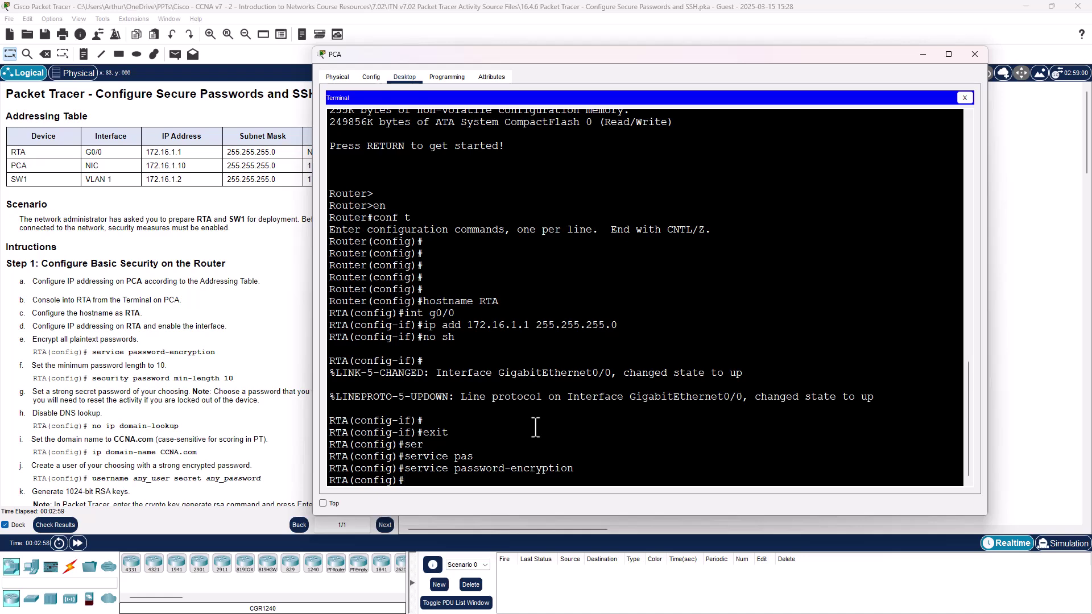
# Step: Set security passwords min-length 10 on RTA
pyautogui.write('sec')
pyautogui.press('Tab')
pyautogui.press('Tab')
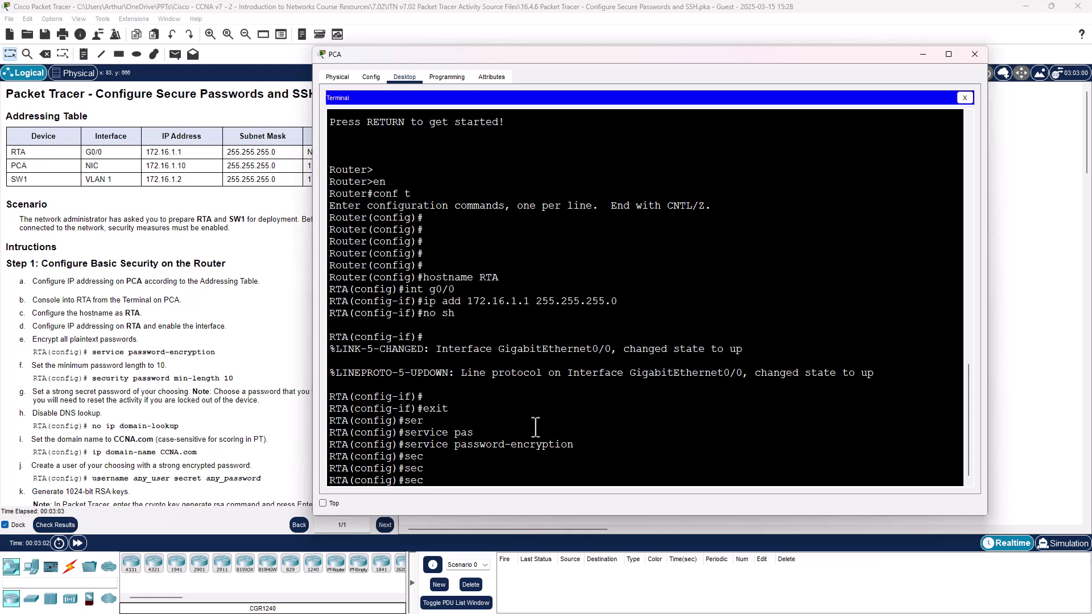
pyautogui.write('uri')
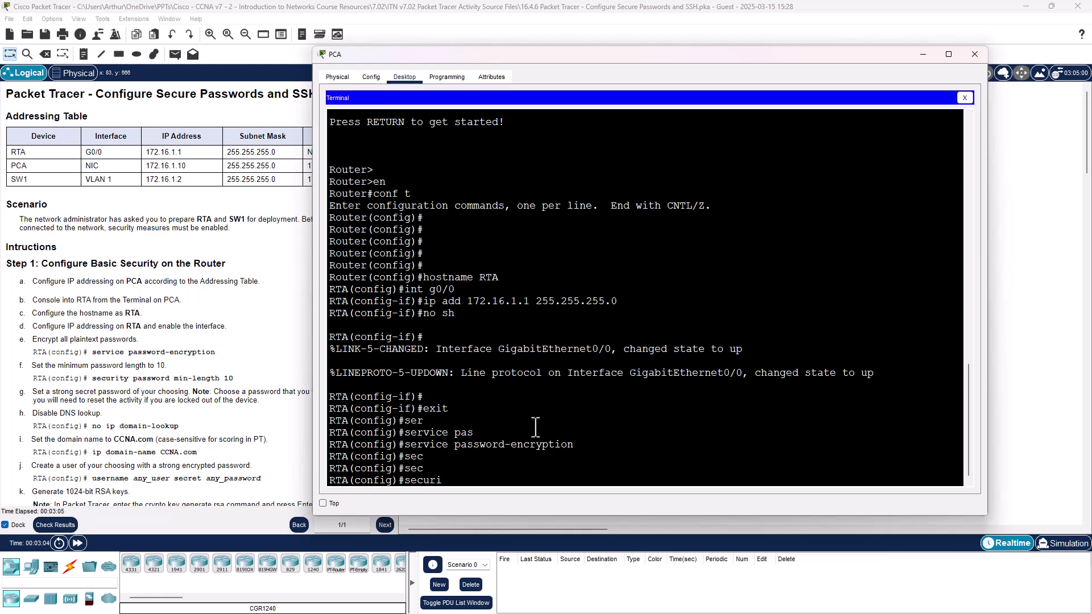
pyautogui.press('Tab')
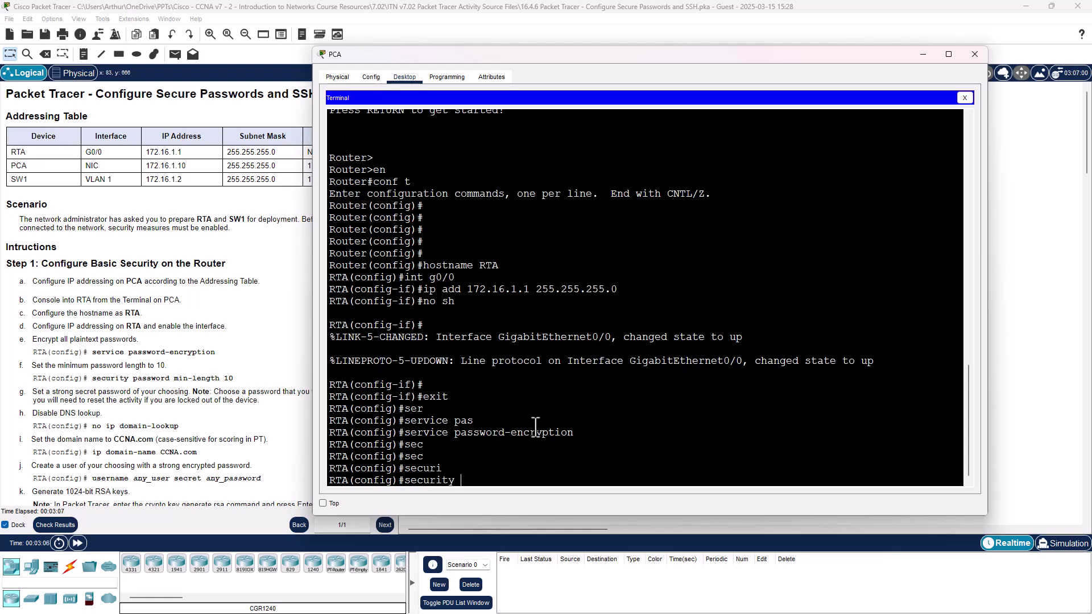
pyautogui.write('passwords')
pyautogui.press('Tab')
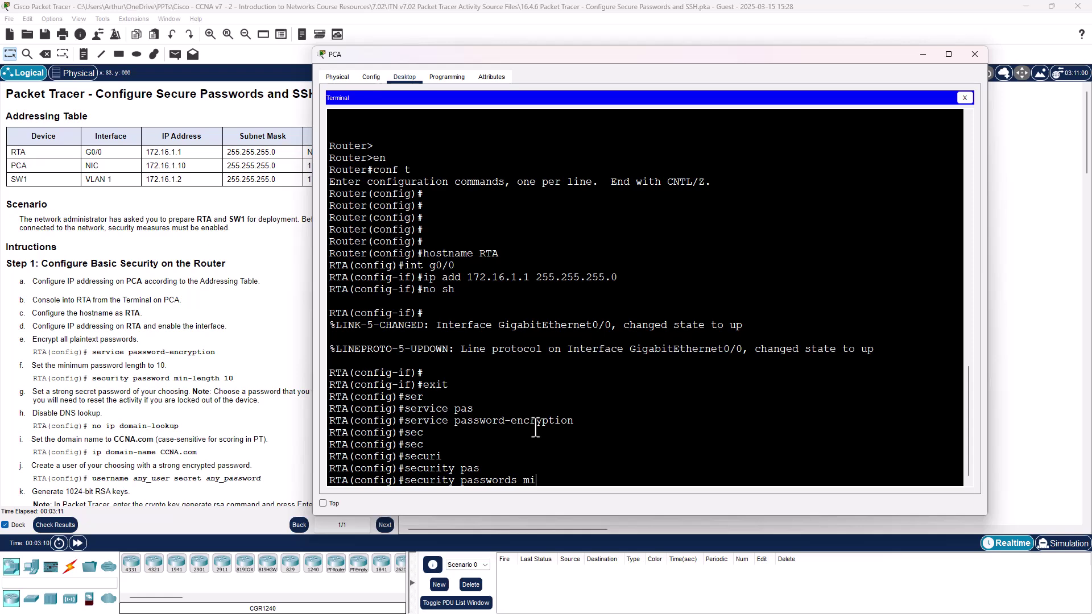
pyautogui.write('?')
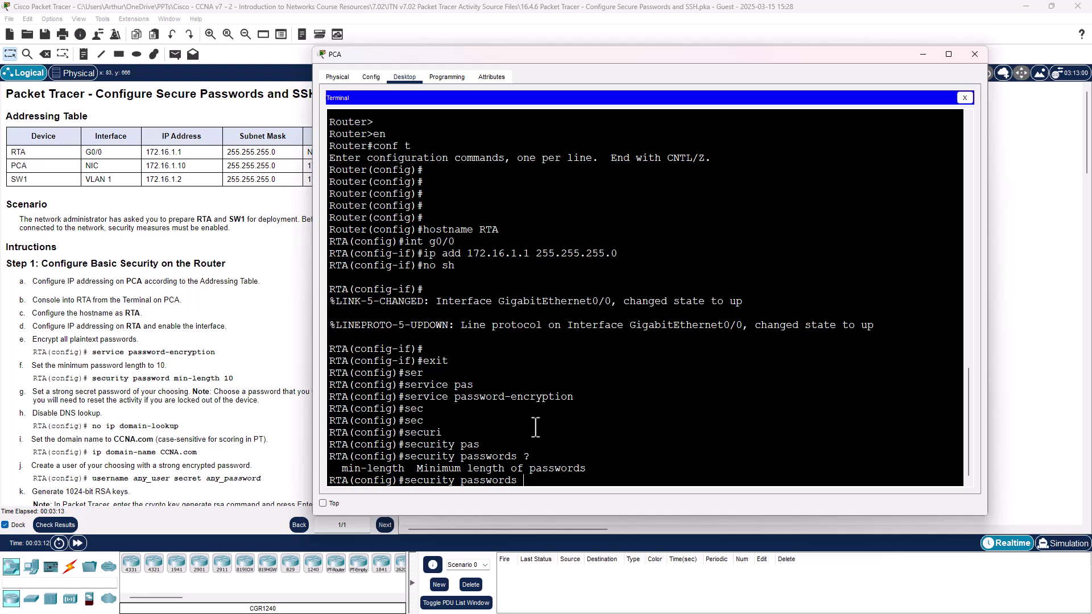
pyautogui.write('min')
pyautogui.press('Tab')
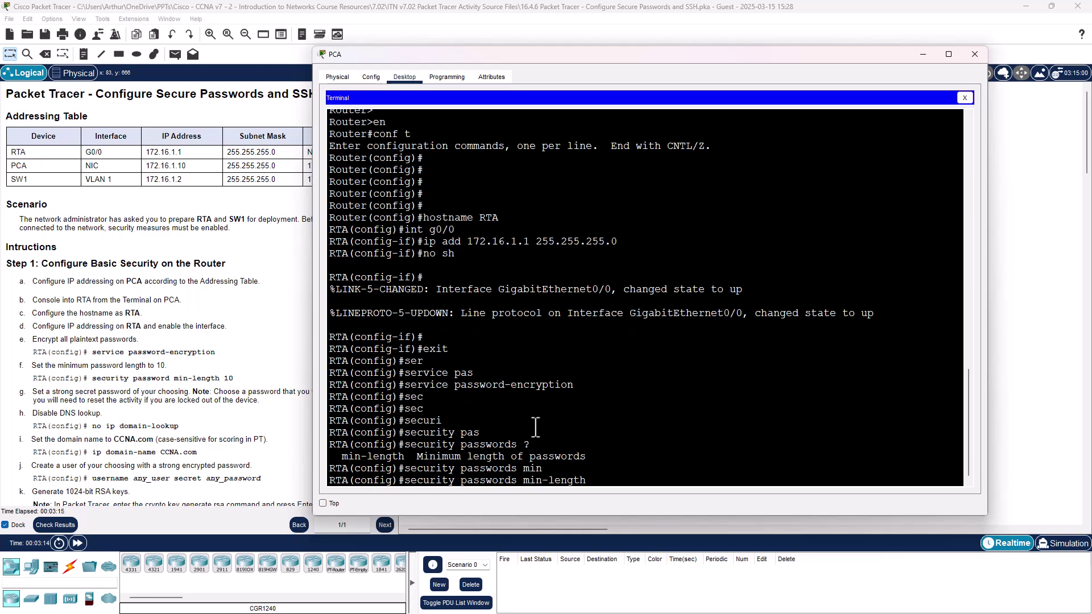
pyautogui.write('10')
pyautogui.press('Return')
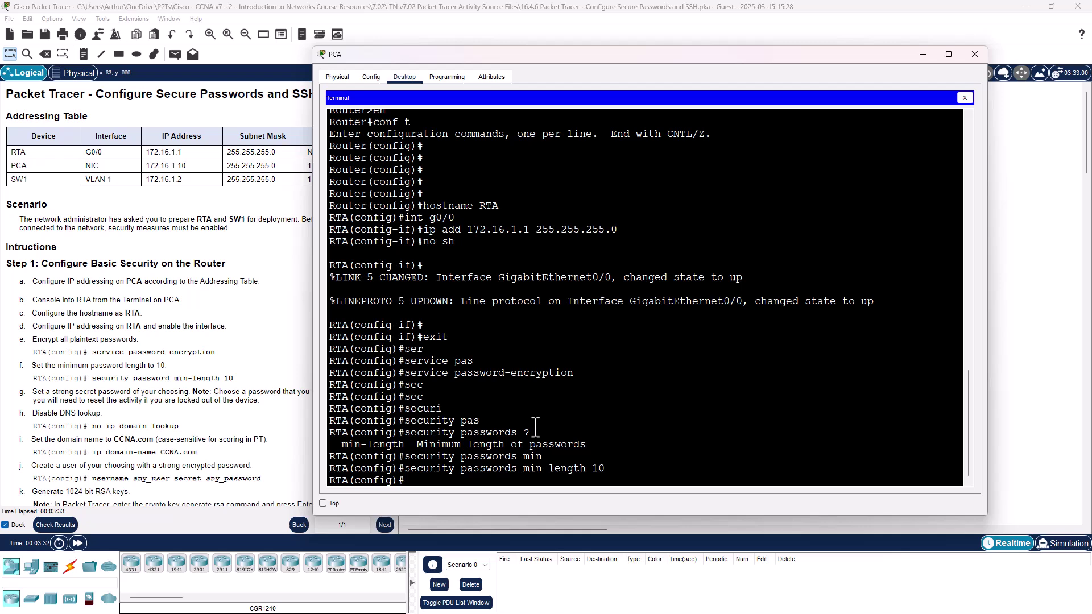
# Step: Set a 10-character enable secret on RTA
pyautogui.write('en')
pyautogui.press('Return')
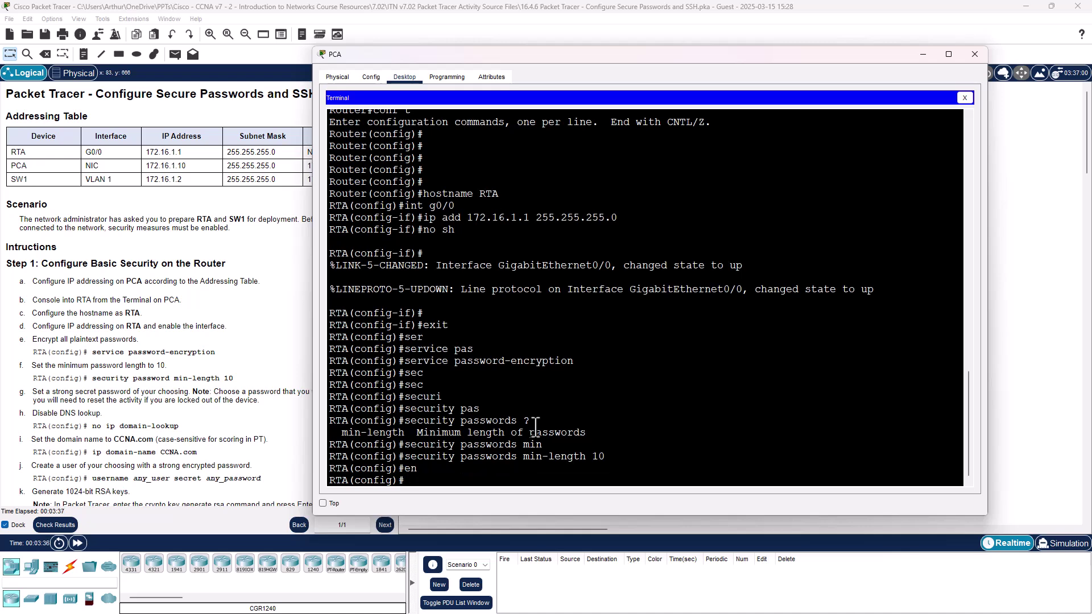
pyautogui.write('enable secret?')
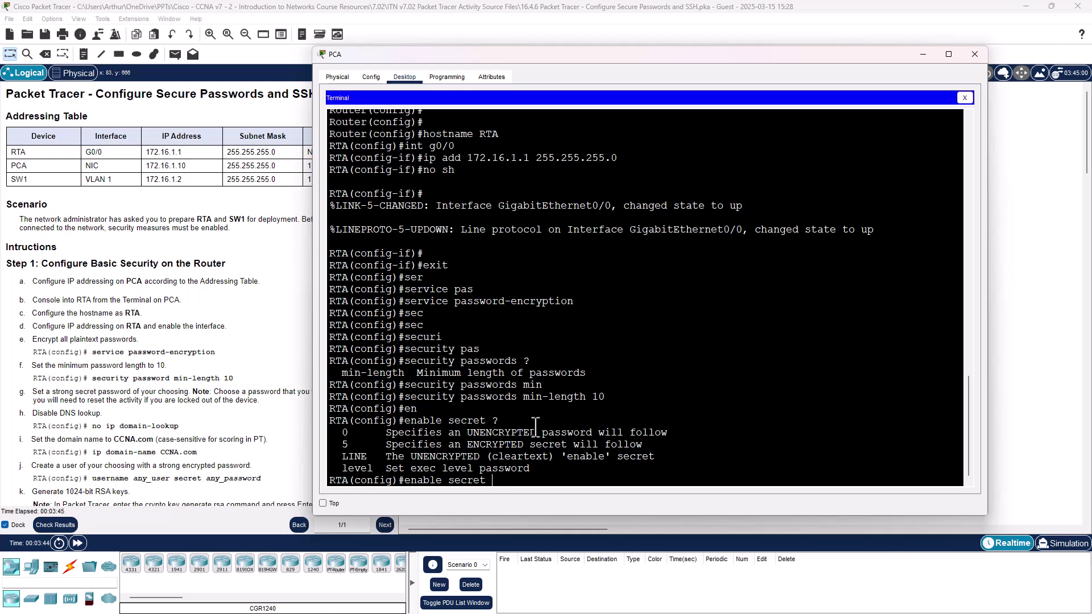
pyautogui.write('Cisco')
pyautogui.press('BackSpace')
pyautogui.press('BackSpace')
pyautogui.press('BackSpace')
pyautogui.press('BackSpace')
pyautogui.press('BackSpace')
pyautogui.write('Cisco')
pyautogui.press('Return')
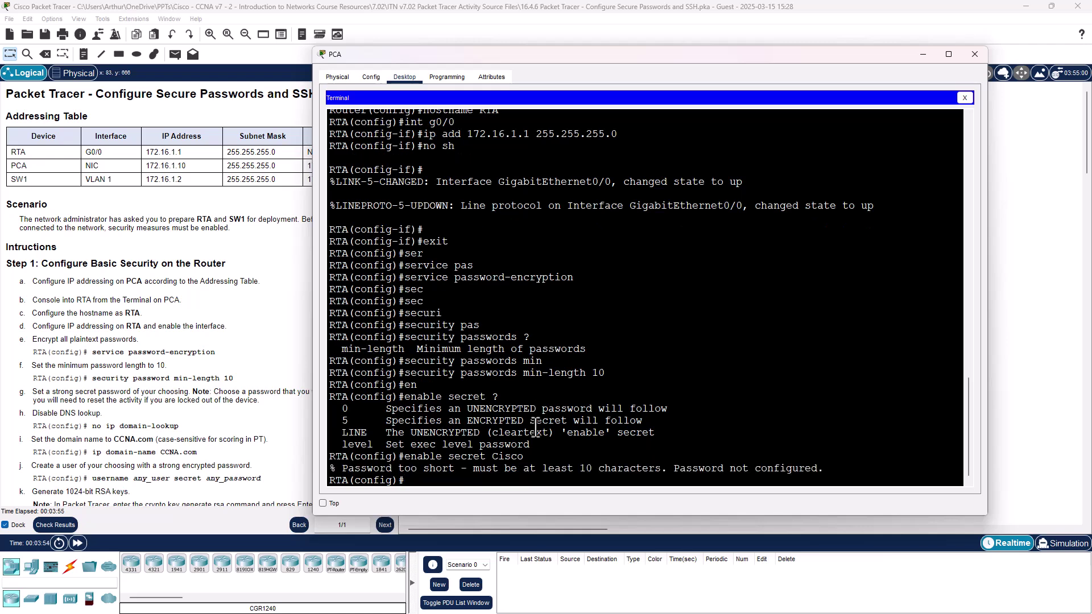
pyautogui.press('Up')
pyautogui.write('Cisco')
pyautogui.press('Return')
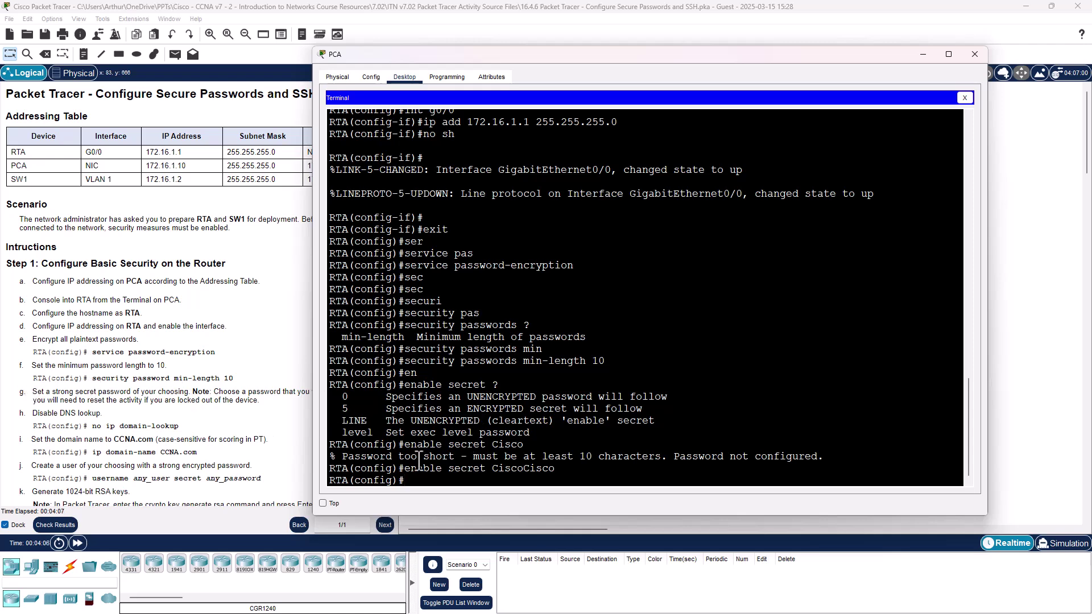
# Step: Enter no ip domain-lookup and ip domain-name CCNA.com on RTA
pyautogui.write('no ip')
pyautogui.press('Tab')
pyautogui.write('dom')
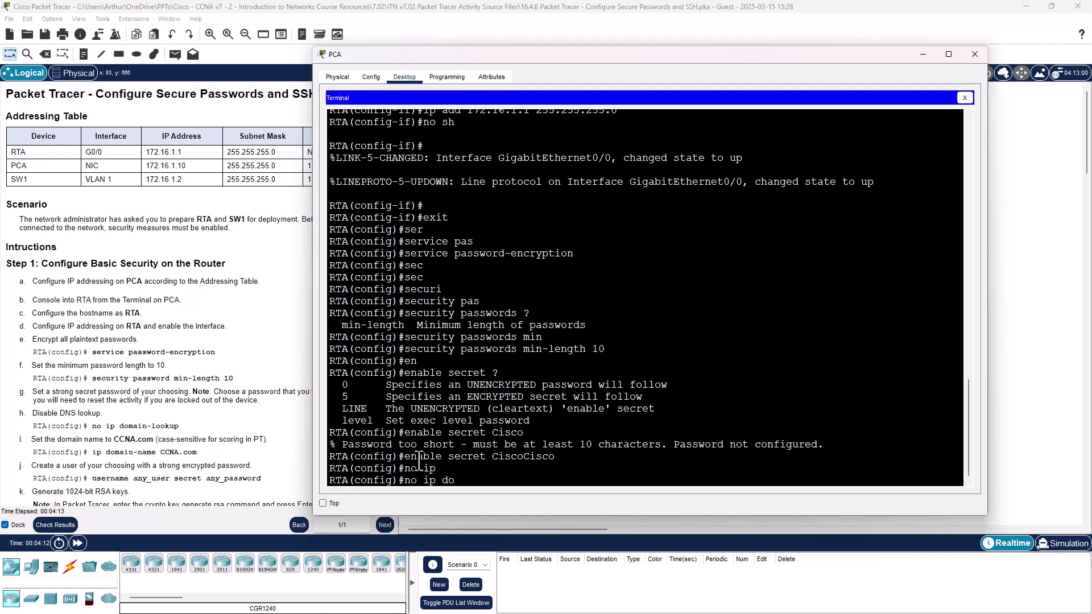
pyautogui.press('Tab')
pyautogui.write('ain')
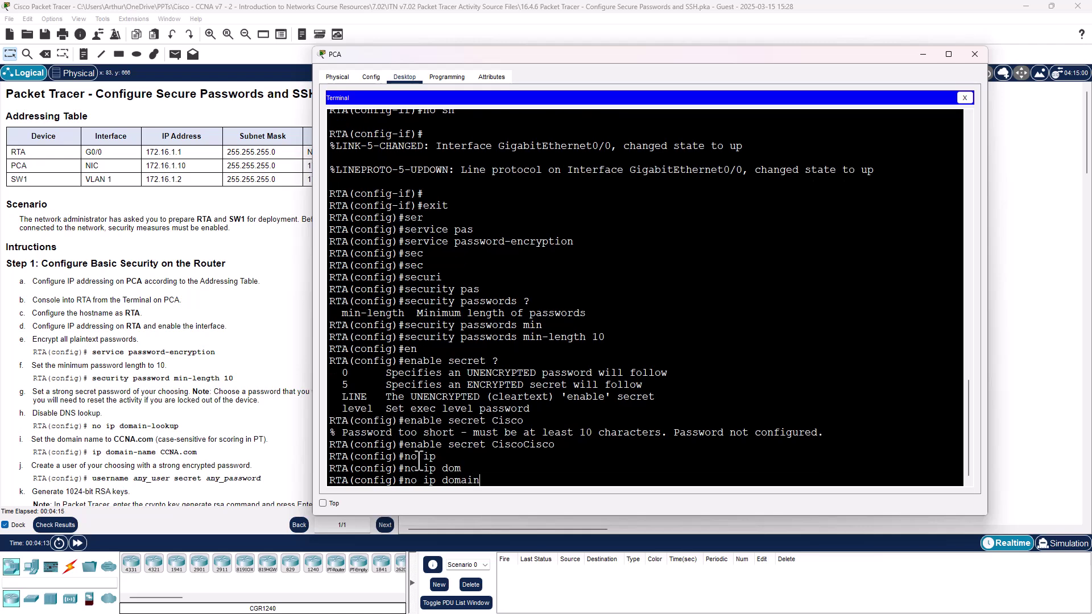
pyautogui.write('-lookup')
pyautogui.press('Return')
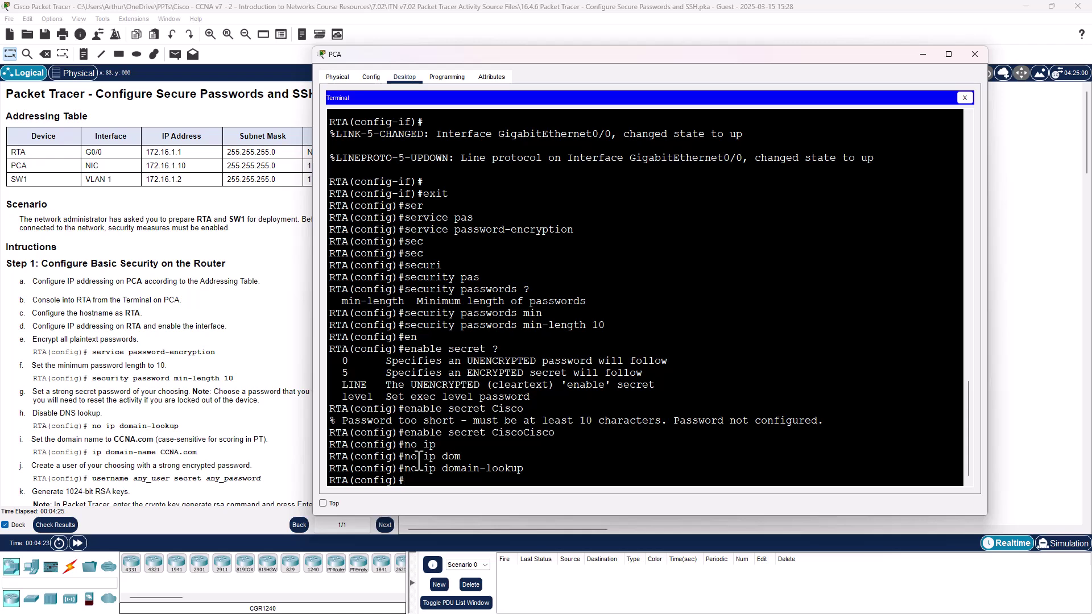
pyautogui.write('ip dom')
pyautogui.press('Tab')
pyautogui.write('ain-name')
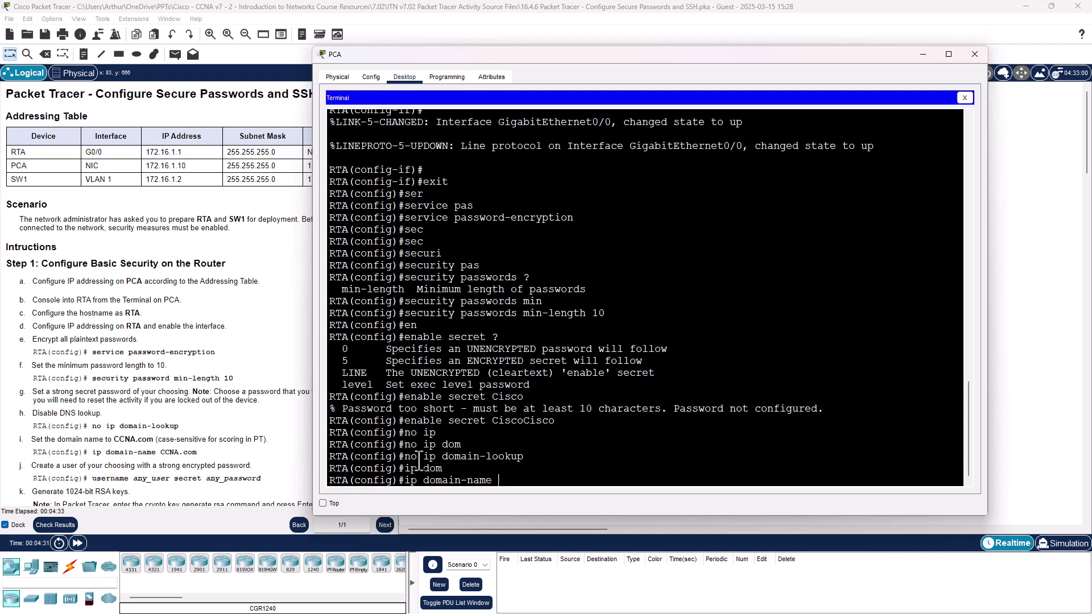
pyautogui.write(' CCNA.com')
pyautogui.press('Return')
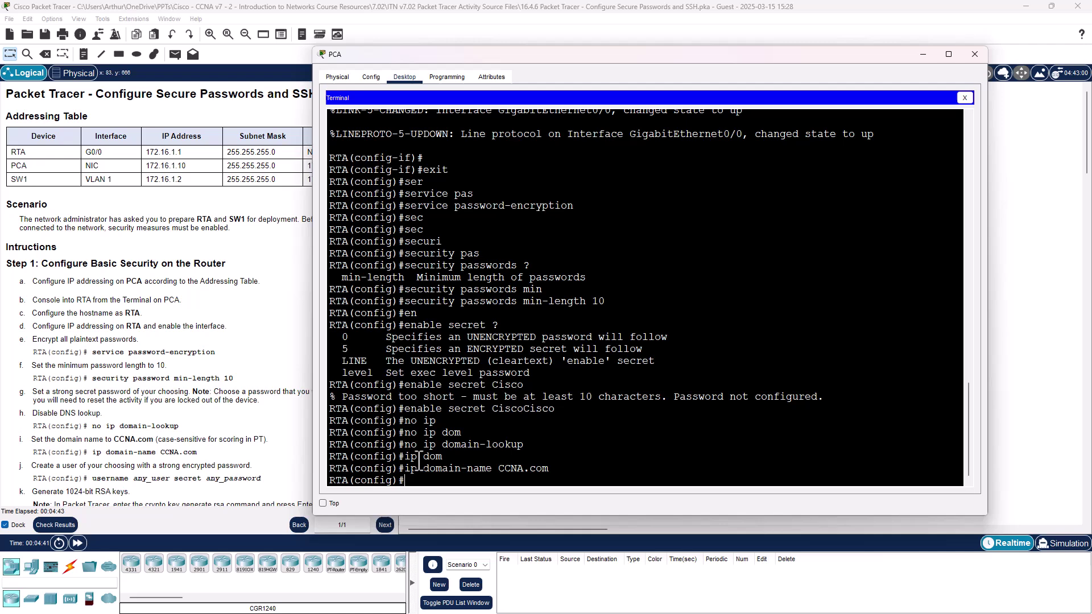
# Step: Create a local username with a 10-character secret password on RTA
pyautogui.write('username joe')
pyautogui.press('BackSpace')
pyautogui.press('BackSpace')
pyautogui.write('osh secr')
pyautogui.press('Tab')
pyautogui.write('CiscoCisco')
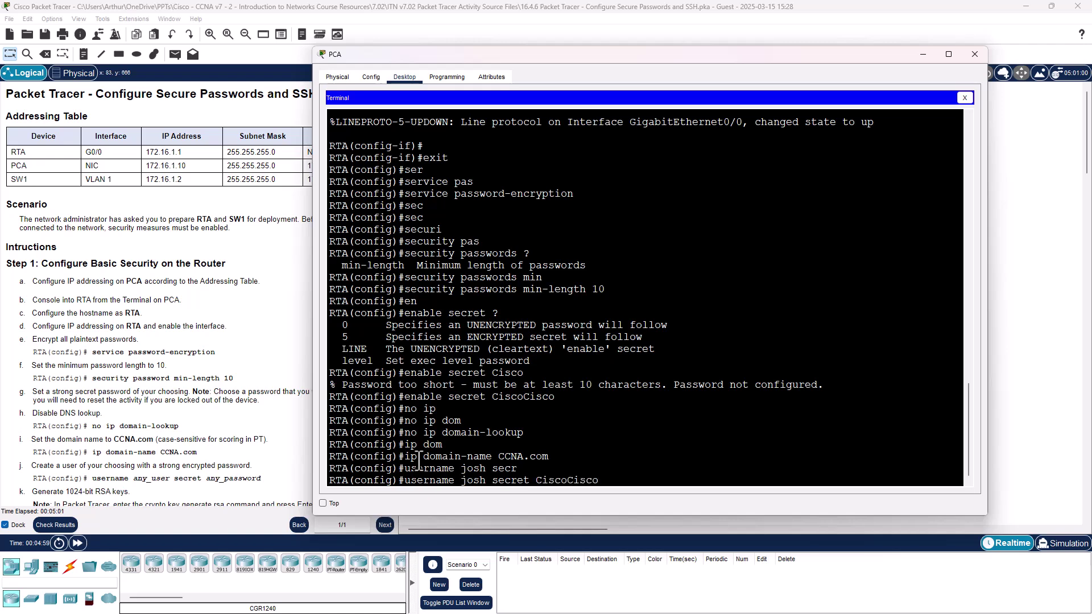
pyautogui.press('Return')
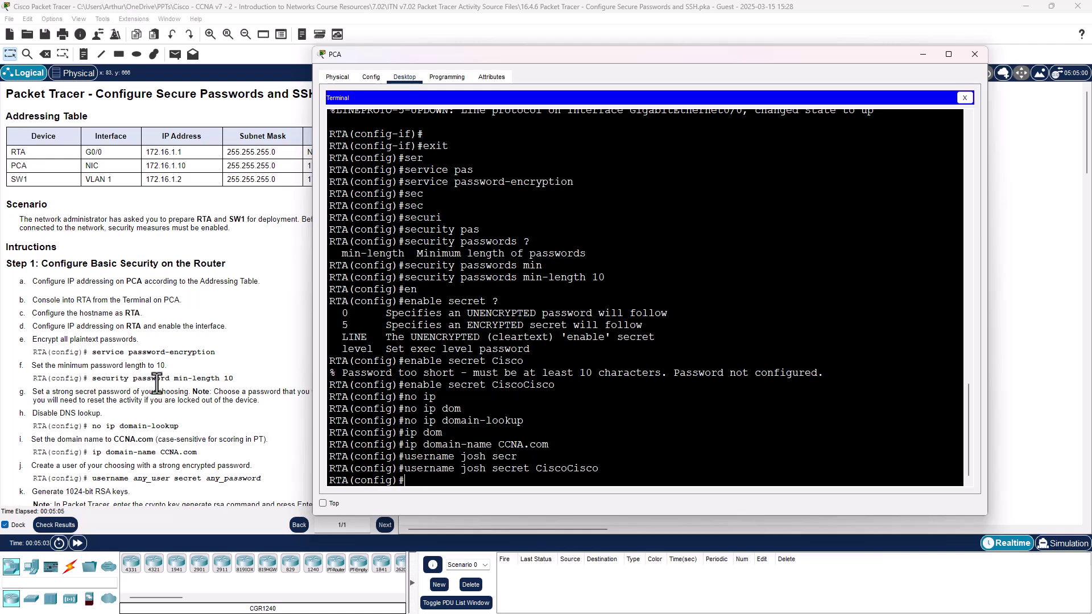
pyautogui.scroll(-3, 157, 384)
pyautogui.scroll(-1, 173, 364)
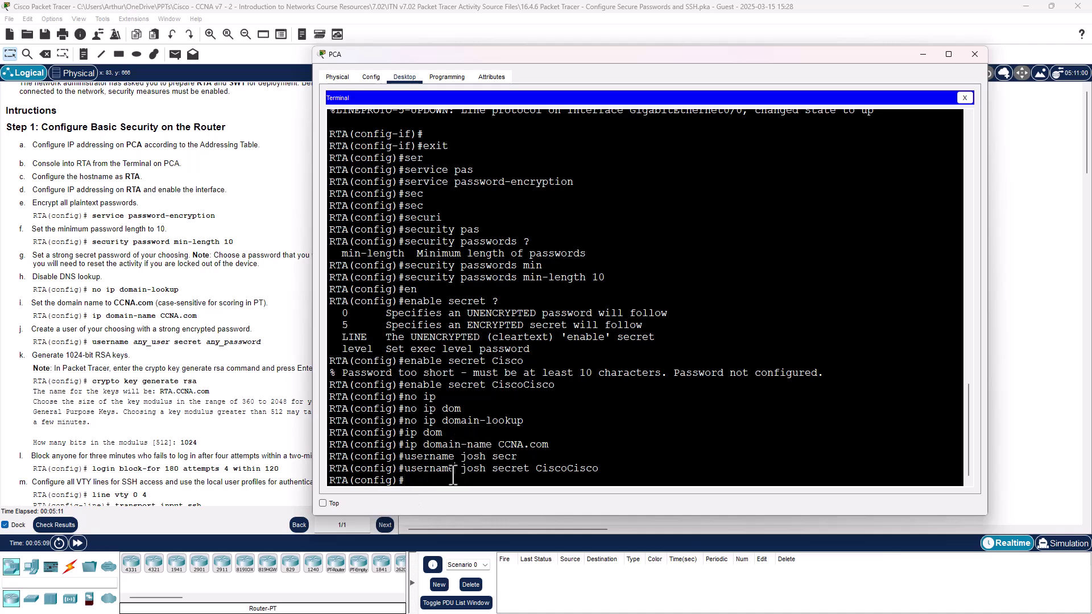
# Step: Run crypto key generate rsa on RTA with a 1024-bit modulus
pyautogui.write('c')
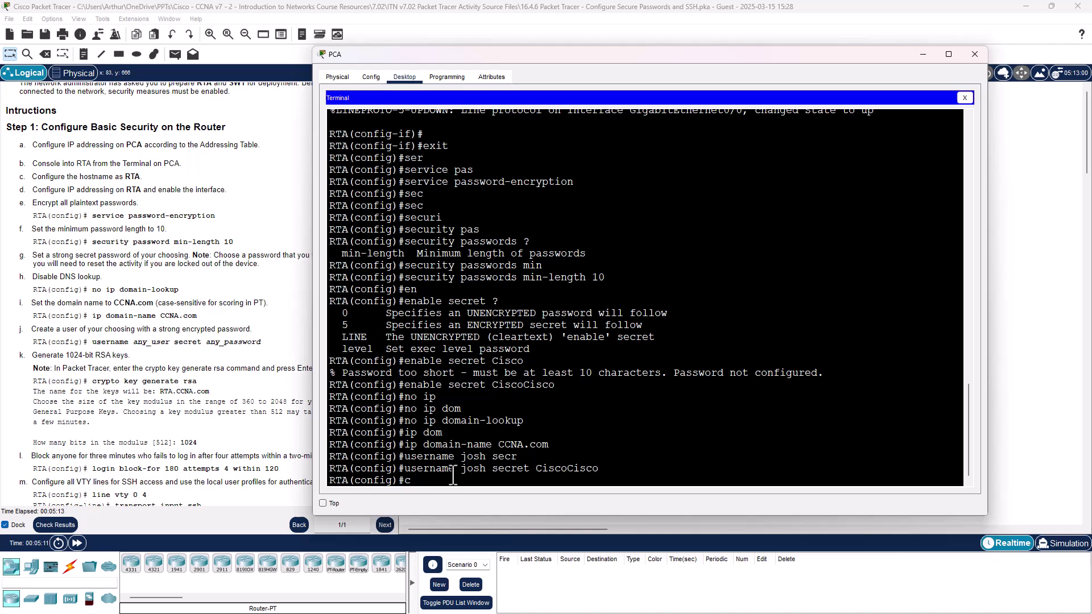
pyautogui.write('rypto key gen')
pyautogui.press('Tab')
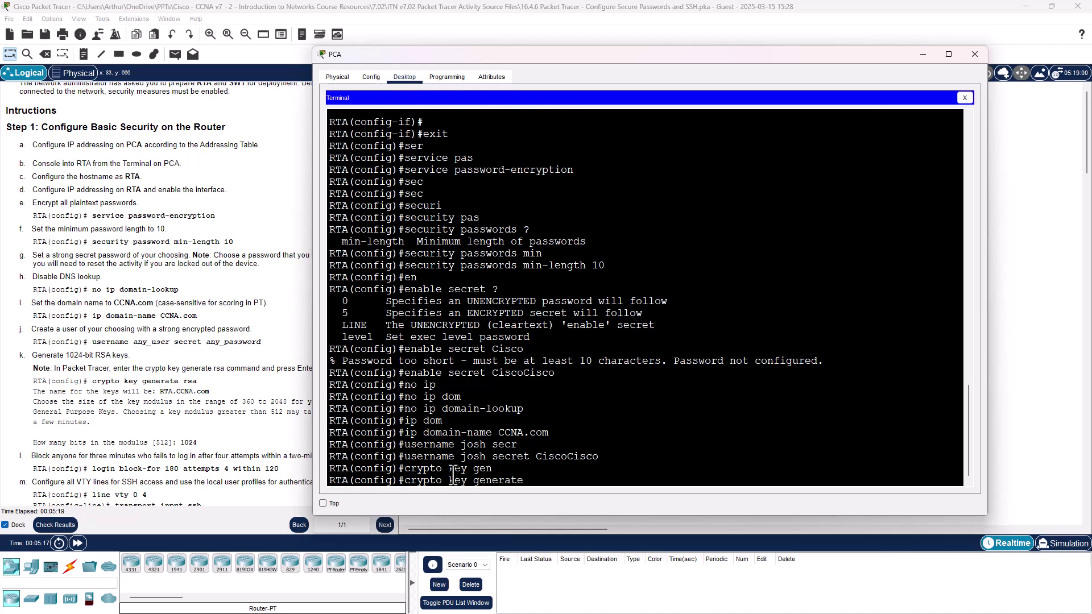
pyautogui.write('rsa')
pyautogui.press('Return')
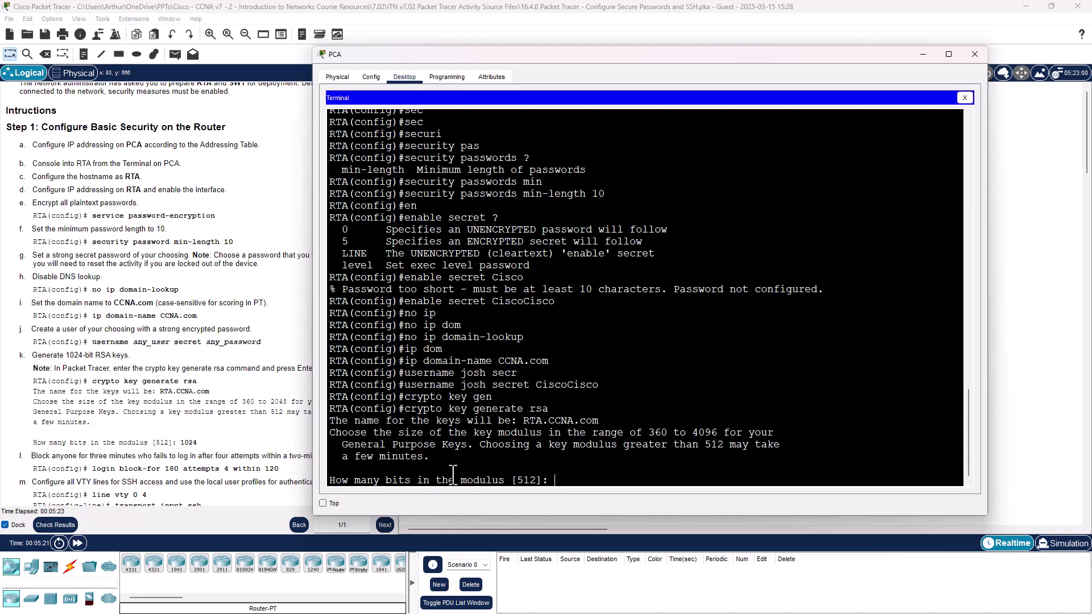
pyautogui.write('1024')
pyautogui.press('Return')
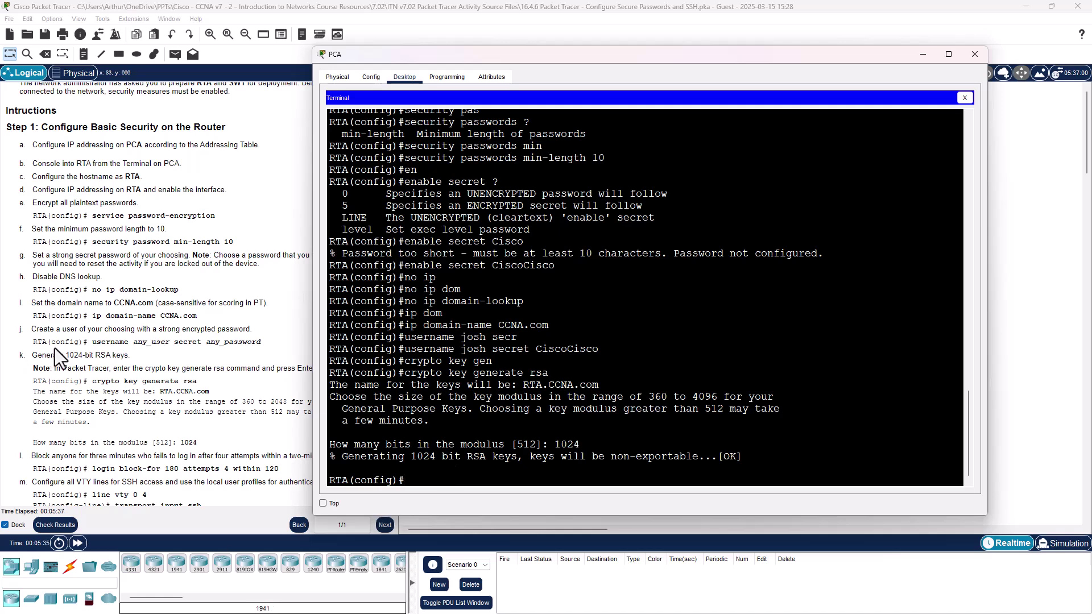
pyautogui.scroll(-5, 57, 348)
pyautogui.scroll(-2, 57, 348)
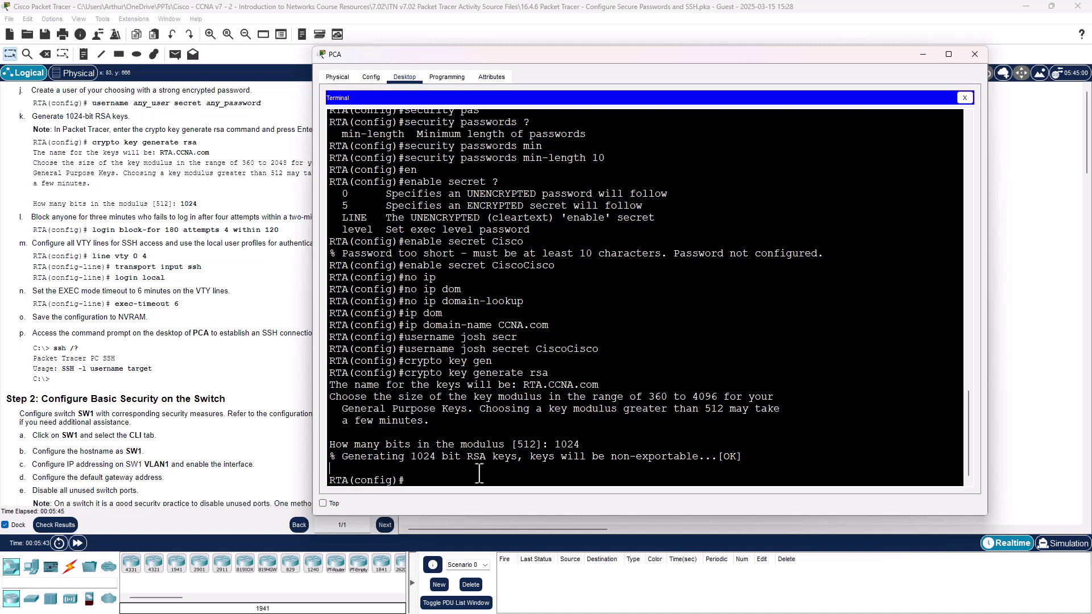
# Step: Enter login block-for 180 attempts 4 within 120 on RTA
pyautogui.write('login block-for')
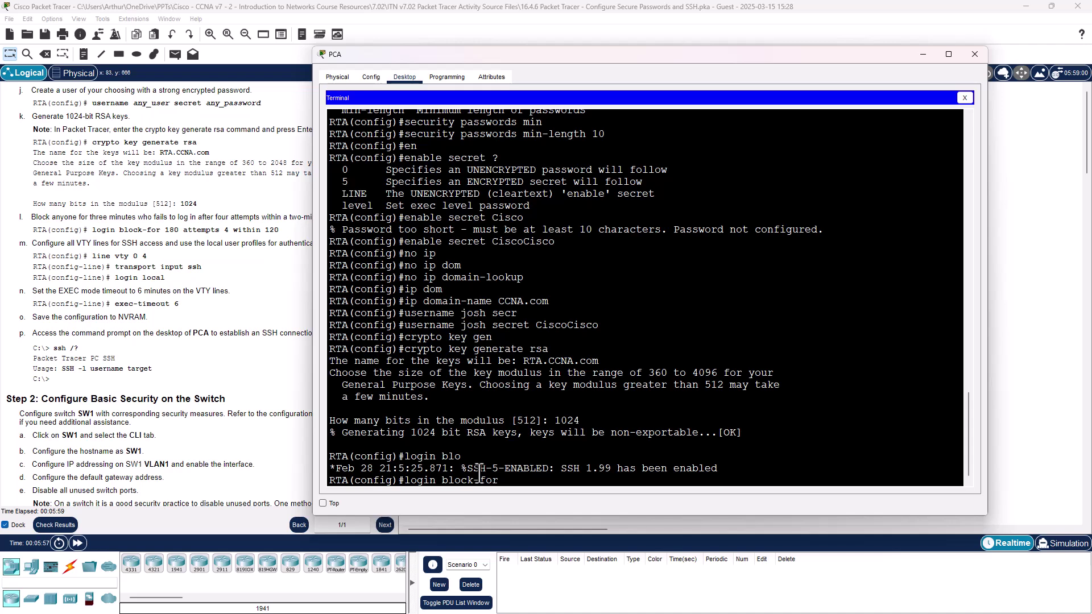
pyautogui.write('180 at')
pyautogui.press('Tab')
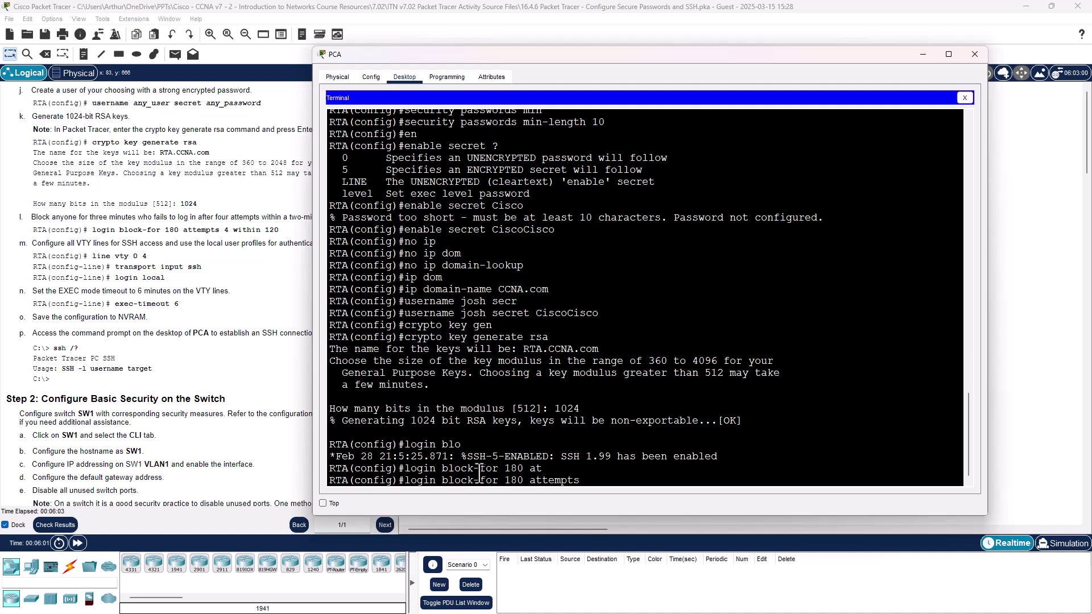
pyautogui.write('4 with')
pyautogui.press('Tab')
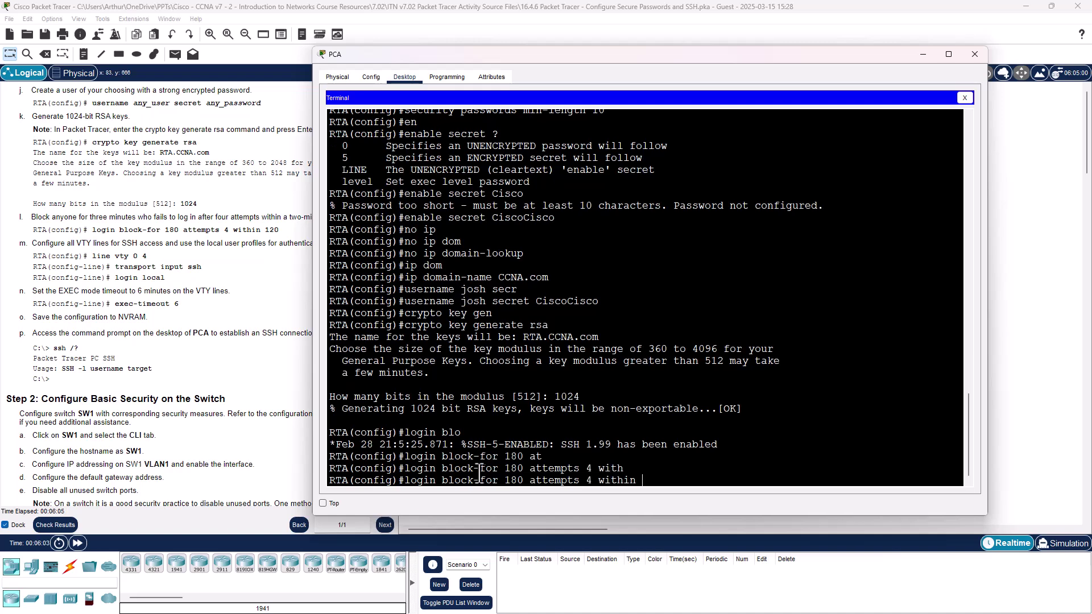
pyautogui.write('120')
pyautogui.press('Return')
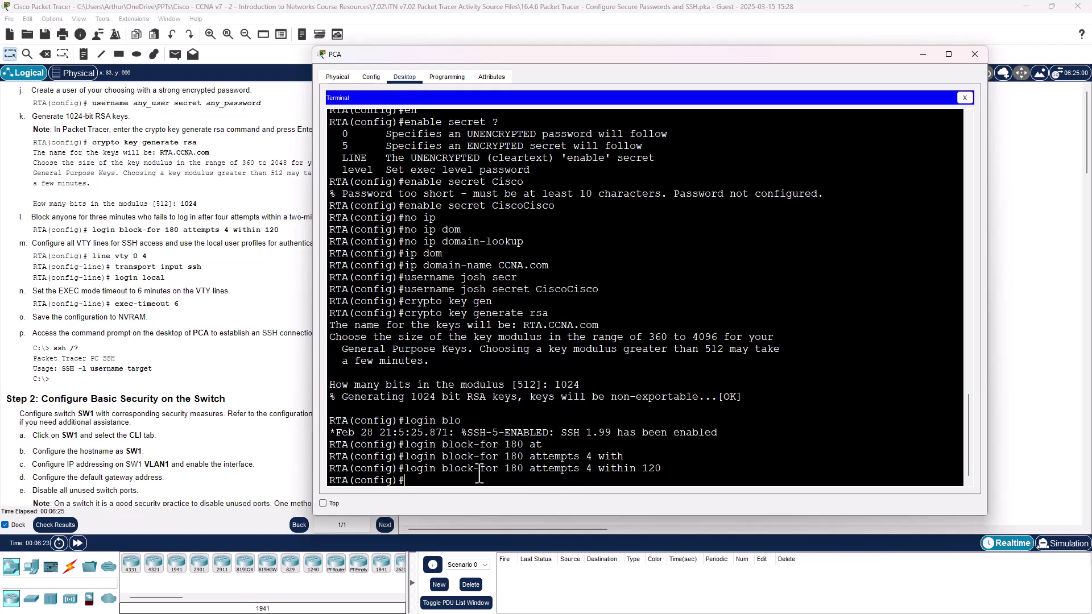
# Step: Restrict RTA's line vty 0 4 to transport input ssh
pyautogui.press('Return')
pyautogui.press('Return')
pyautogui.press('Return')
pyautogui.press('Return')
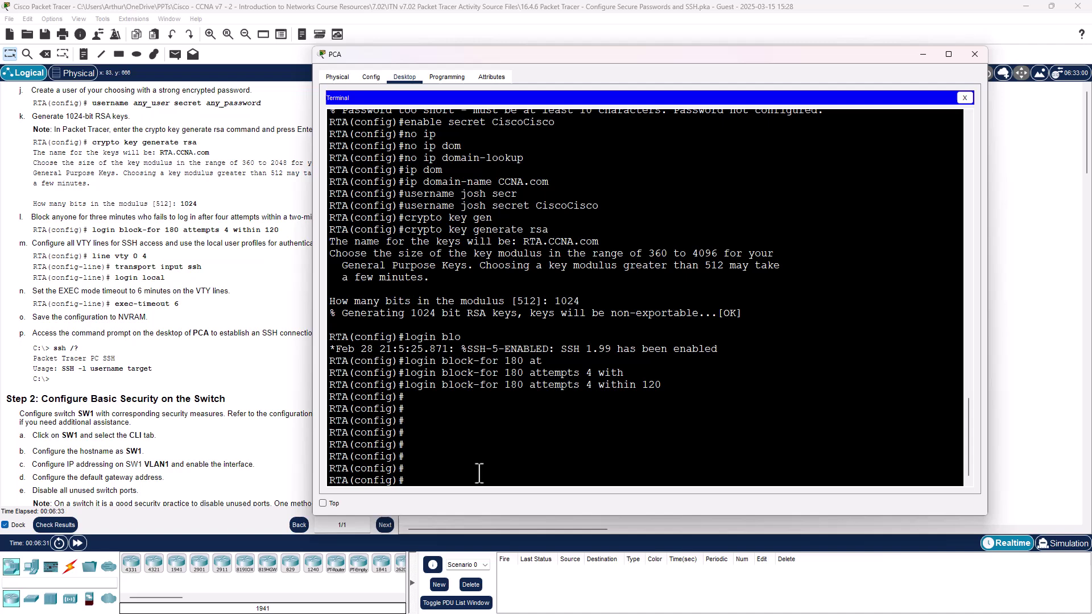
pyautogui.write('line vty 0 4')
pyautogui.press('Return')
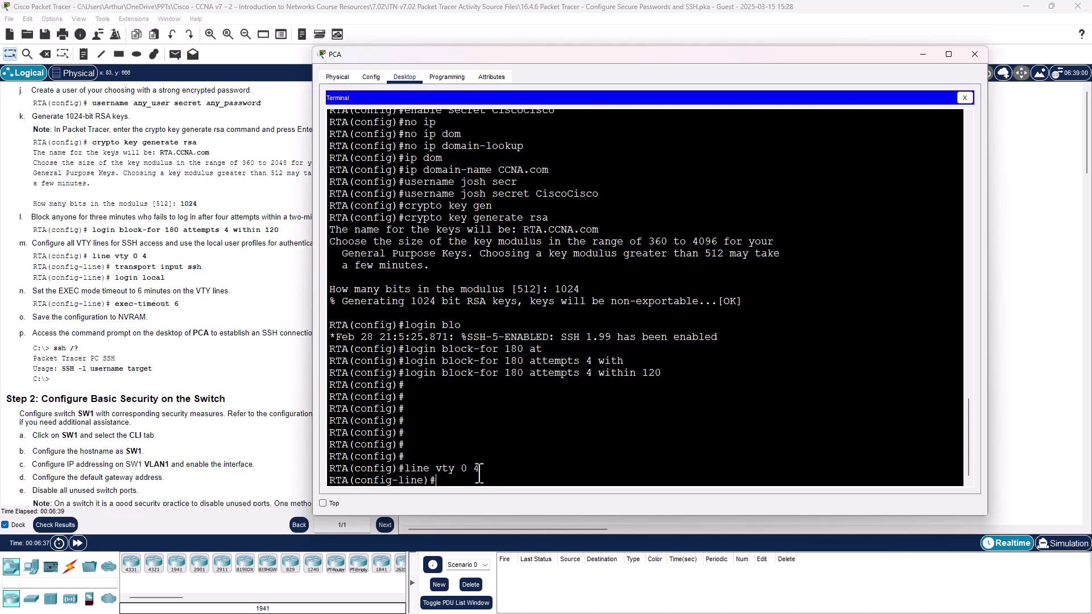
pyautogui.write('tra')
pyautogui.press('Tab')
pyautogui.write('in')
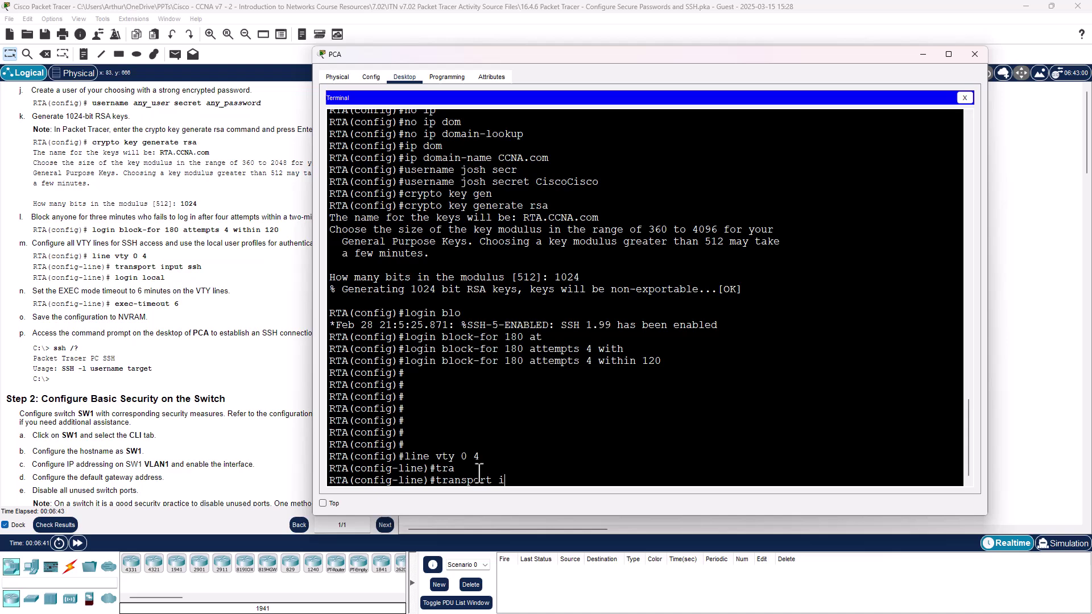
pyautogui.press('Tab')
pyautogui.write('ssh')
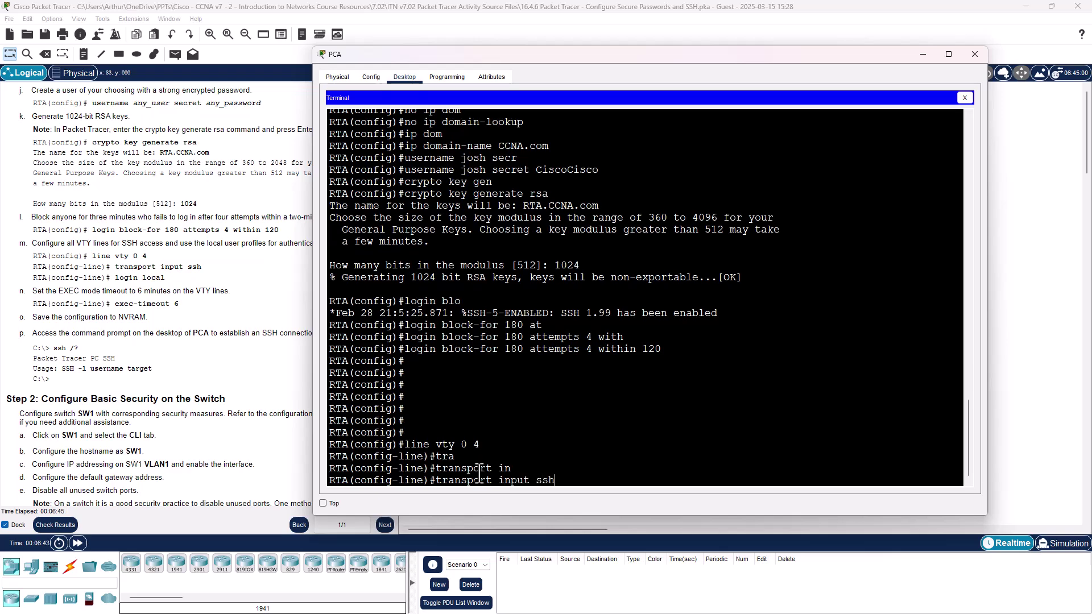
pyautogui.press('Return')
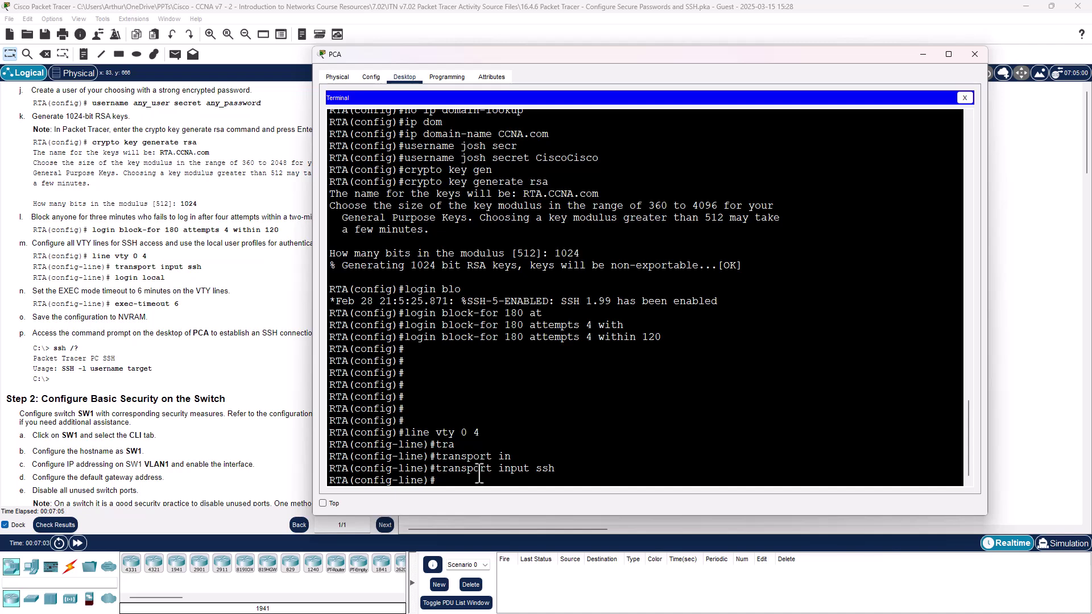
# Step: Set the VTY lines to login local with exec-timeout 6
pyautogui.write('login loca')
pyautogui.press('Tab')
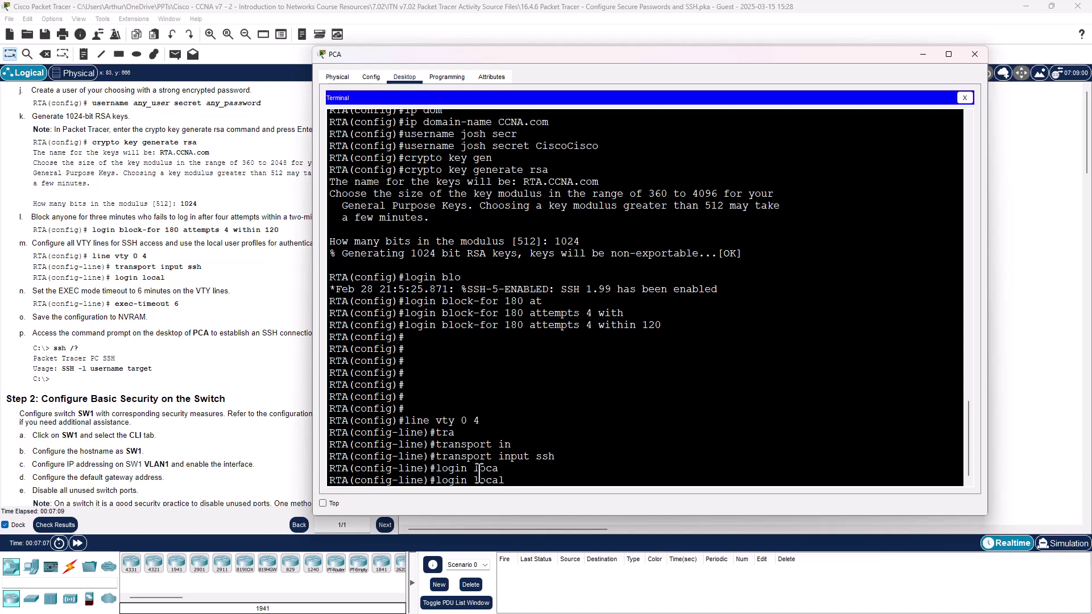
pyautogui.press('Return')
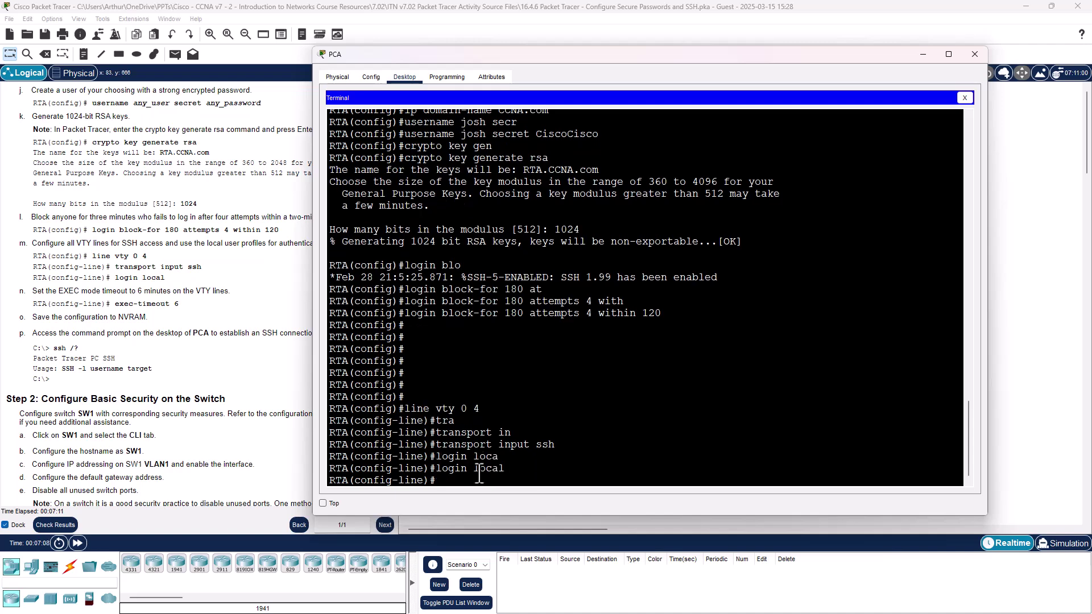
pyautogui.write('exe')
pyautogui.press('Tab')
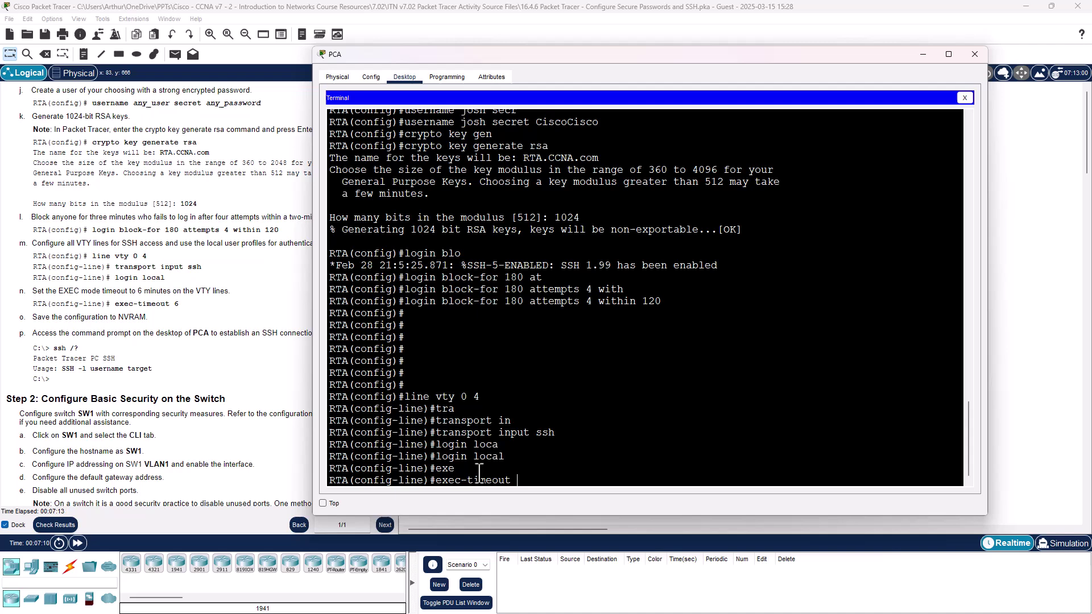
pyautogui.write('6')
pyautogui.press('Return')
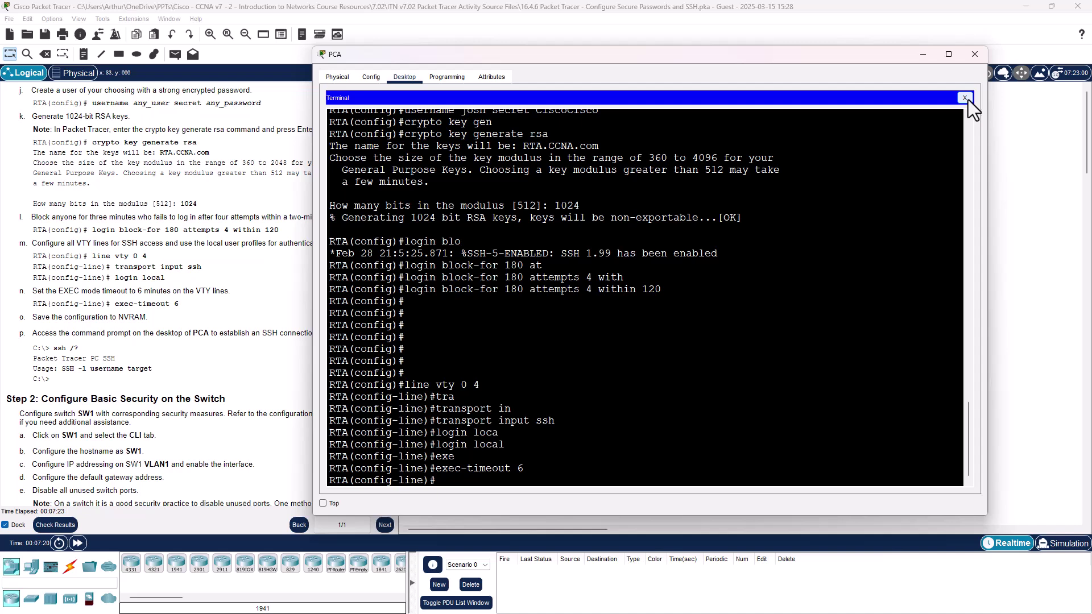
# Step: From PCA's command prompt, ping RTA at 172.16.1.1
pyautogui.click(973, 55)
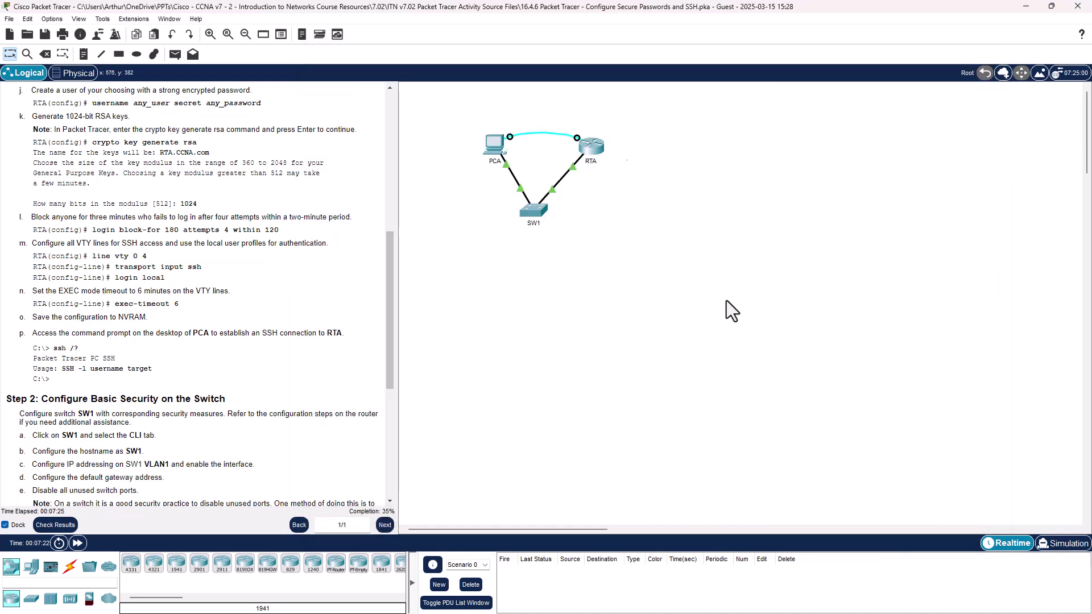
pyautogui.click(489, 148)
pyautogui.click(645, 208)
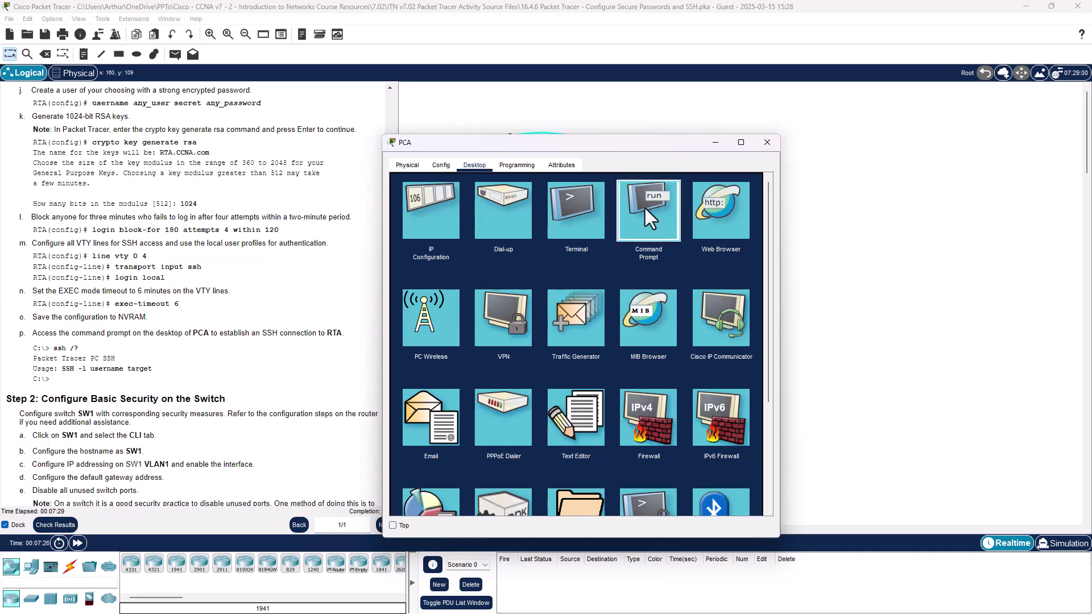
pyautogui.write('pi')
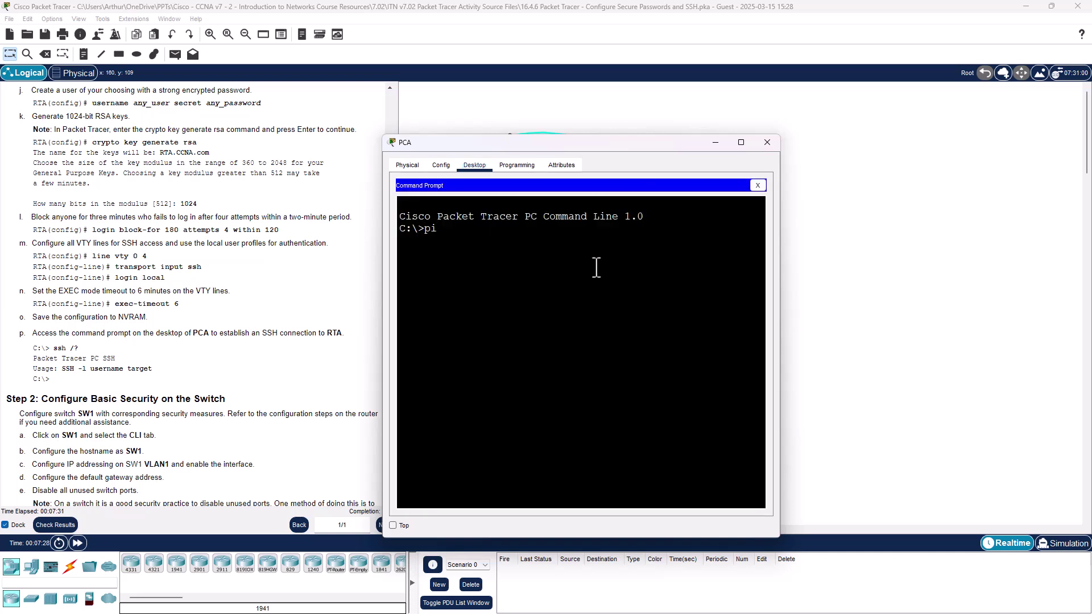
pyautogui.write('ng 172')
pyautogui.write('.16.')
pyautogui.write('1.1')
pyautogui.press('Return')
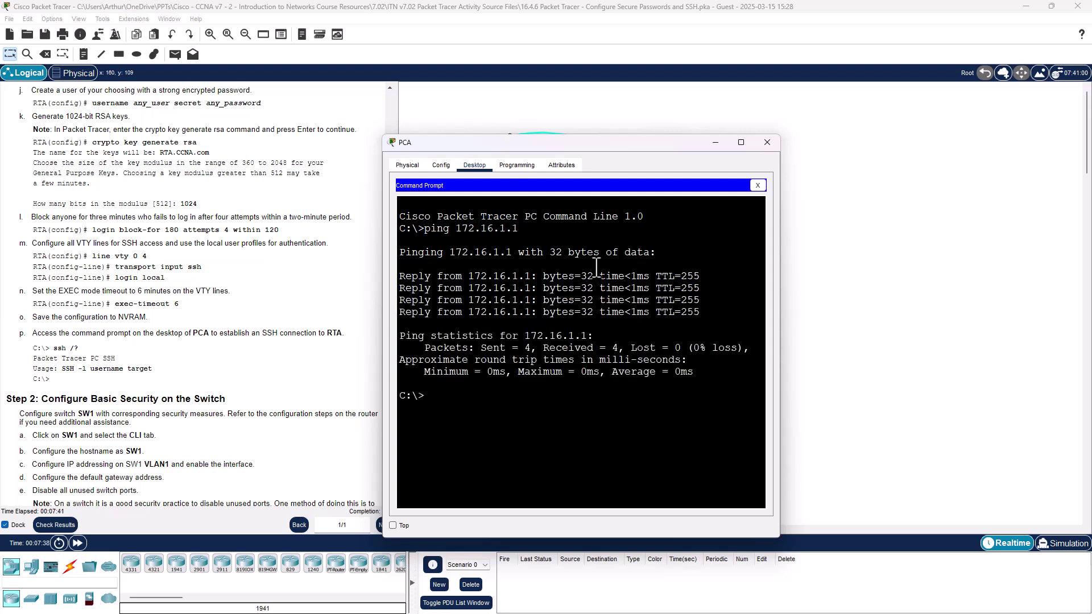
# Step: Try clear, cls and clr to clear PCA's prompt, then push old output up with blank lines
pyautogui.write('clear')
pyautogui.press('Return')
pyautogui.write('c')
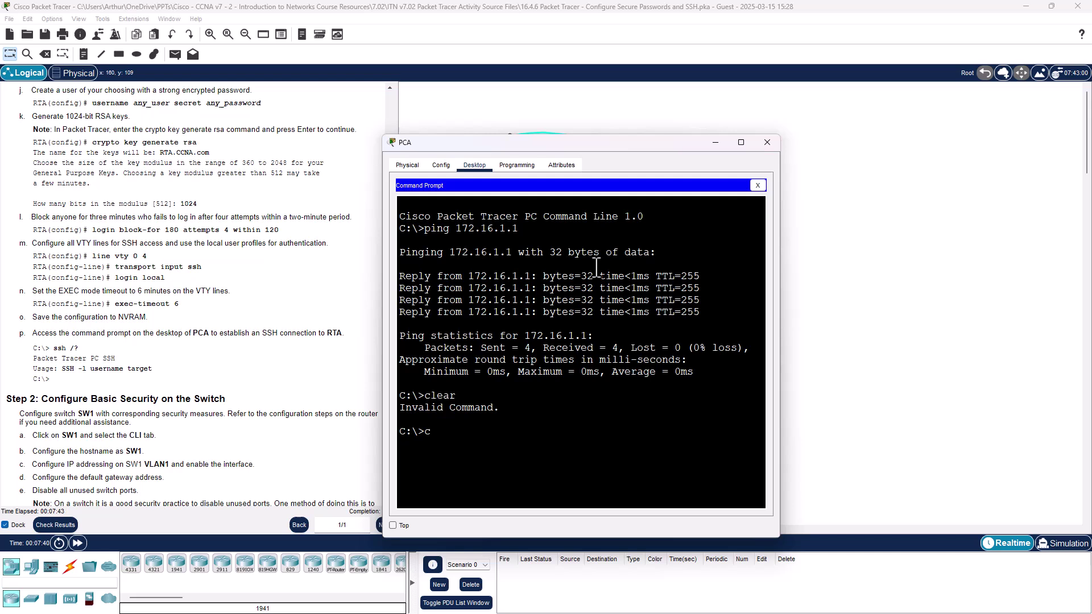
pyautogui.write('ls')
pyautogui.press('Return')
pyautogui.write('clr')
pyautogui.press('Return')
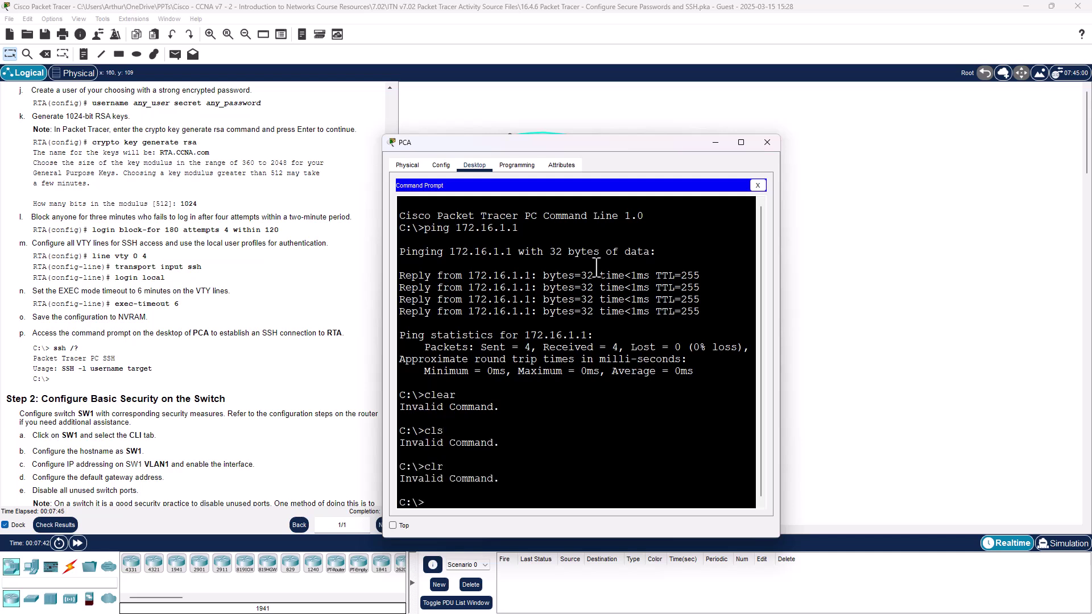
pyautogui.press('Return')
pyautogui.press('Return')
pyautogui.press('Return')
pyautogui.press('Return')
pyautogui.press('Return')
pyautogui.press('Return')
pyautogui.press('Return')
pyautogui.press('Return')
pyautogui.press('Return')
pyautogui.press('Return')
pyautogui.press('Return')
pyautogui.press('Return')
pyautogui.press('Return')
pyautogui.press('Return')
pyautogui.press('Return')
pyautogui.press('Return')
pyautogui.press('Return')
pyautogui.press('Return')
pyautogui.press('Return')
pyautogui.press('Return')
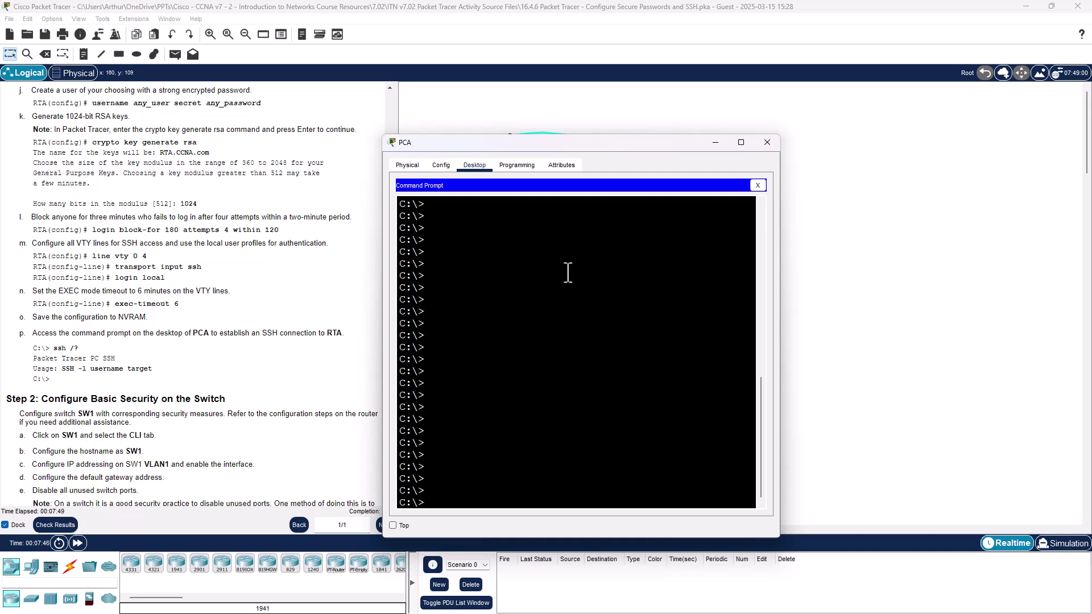
# Step: SSH from PCA to RTA at 172.16.1.1 with the local username and password, then close PCA's windows
pyautogui.write('ssh -l josh 172.16.1.1')
pyautogui.press('Return')
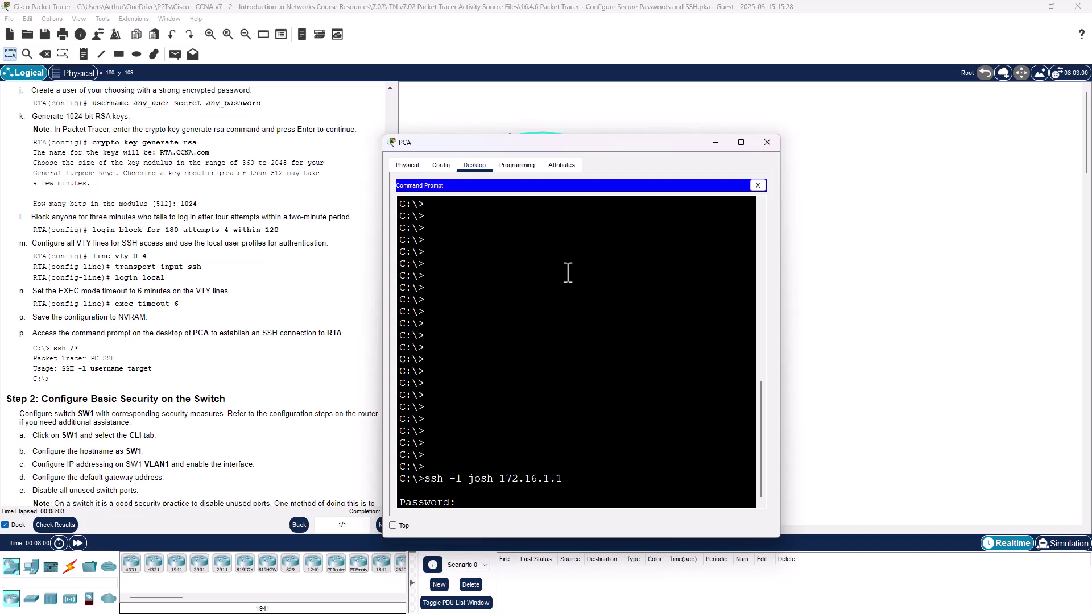
pyautogui.press('Return')
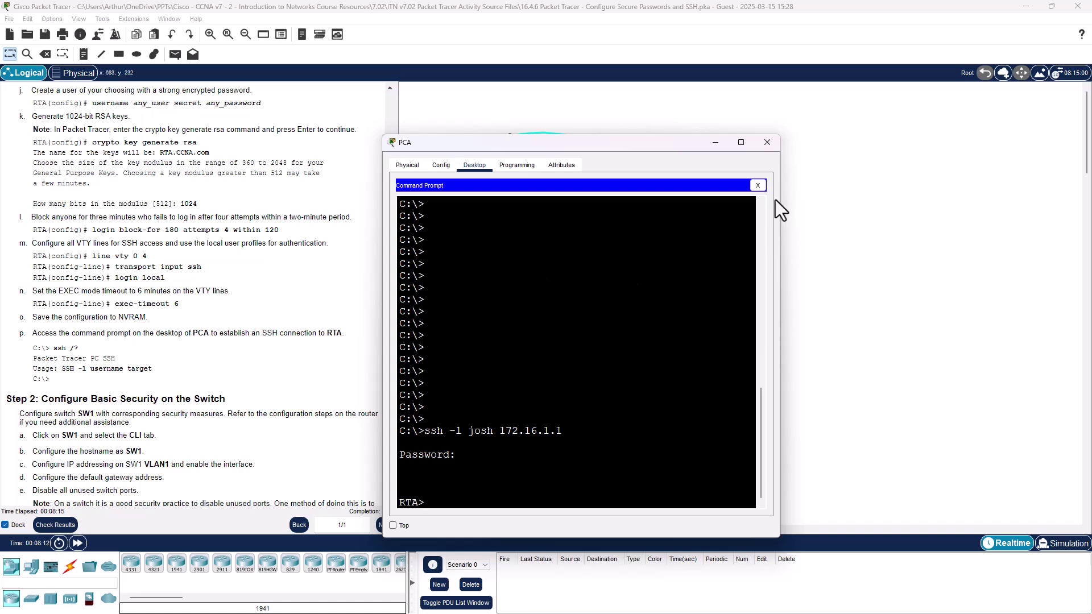
pyautogui.click(758, 186)
pyautogui.click(767, 142)
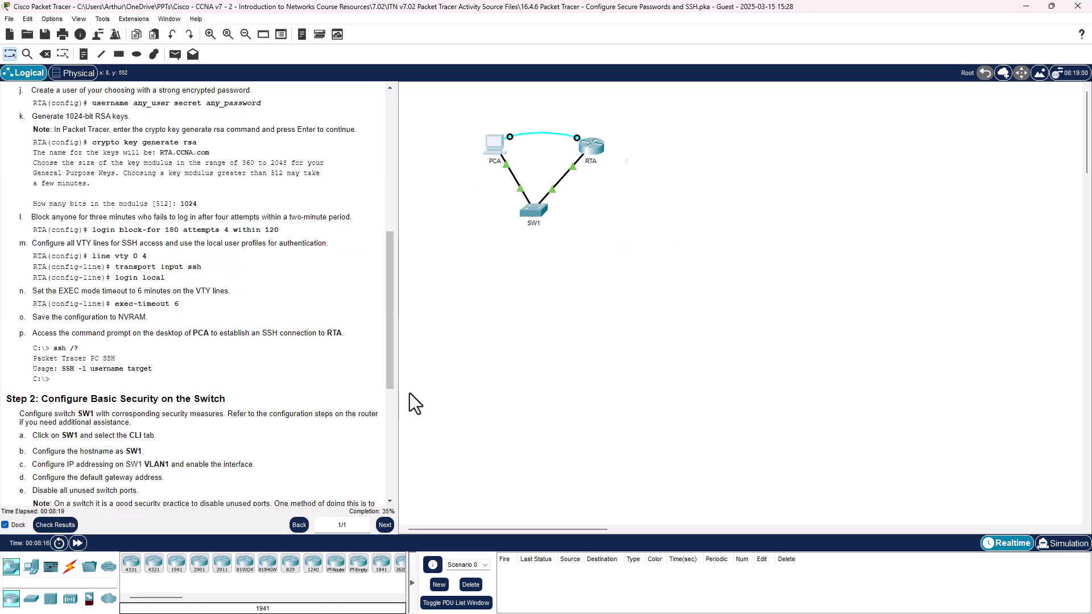
# Step: Connect a console cable from SW1's console port to RTA's console port
pyautogui.scroll(-6, 336, 342)
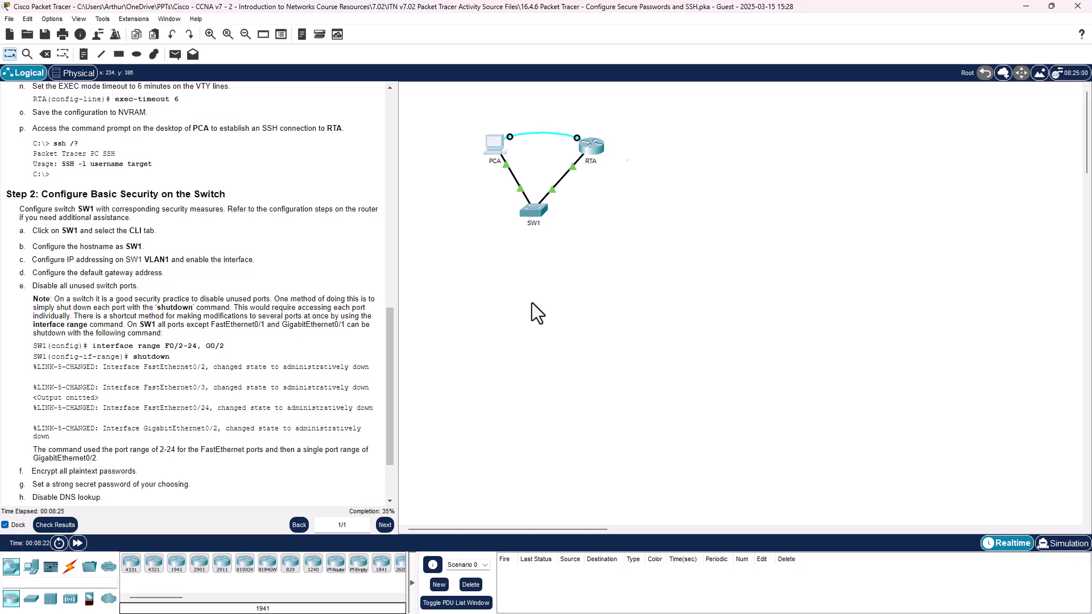
pyautogui.click(541, 212)
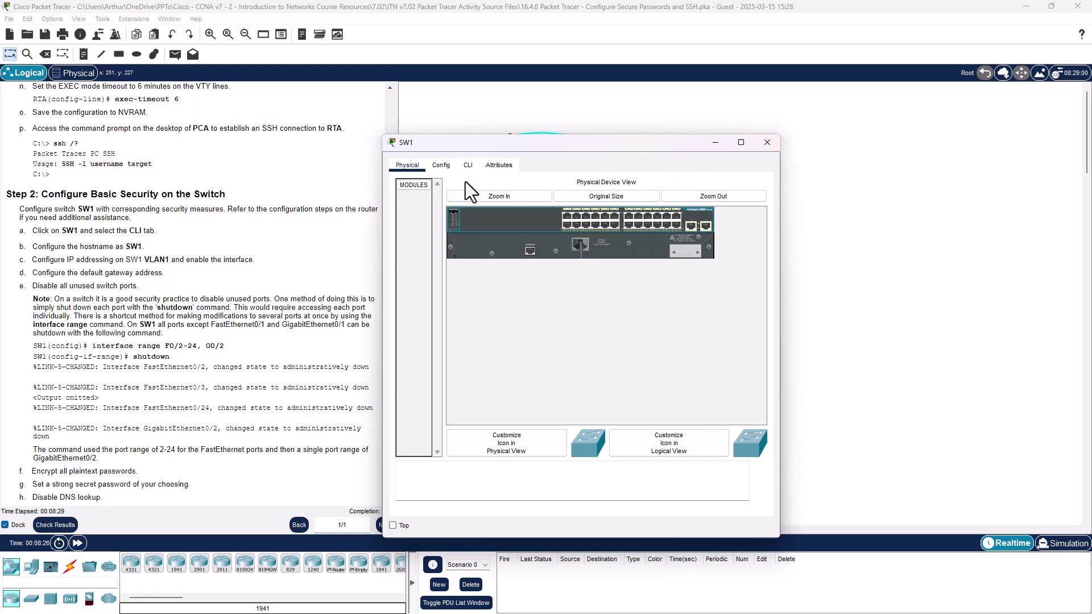
pyautogui.click(766, 142)
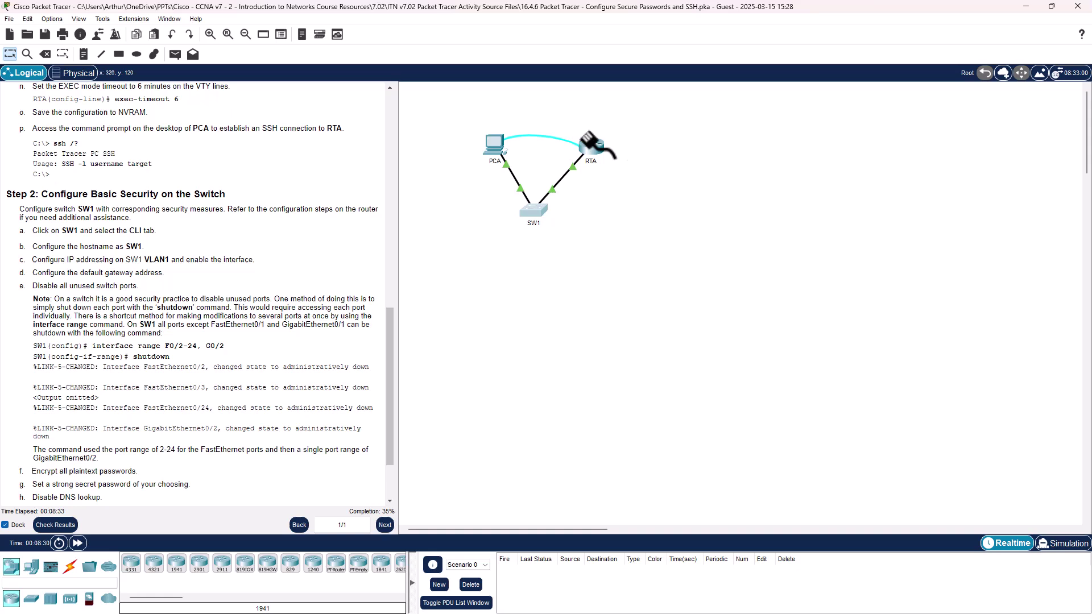
pyautogui.click(535, 211)
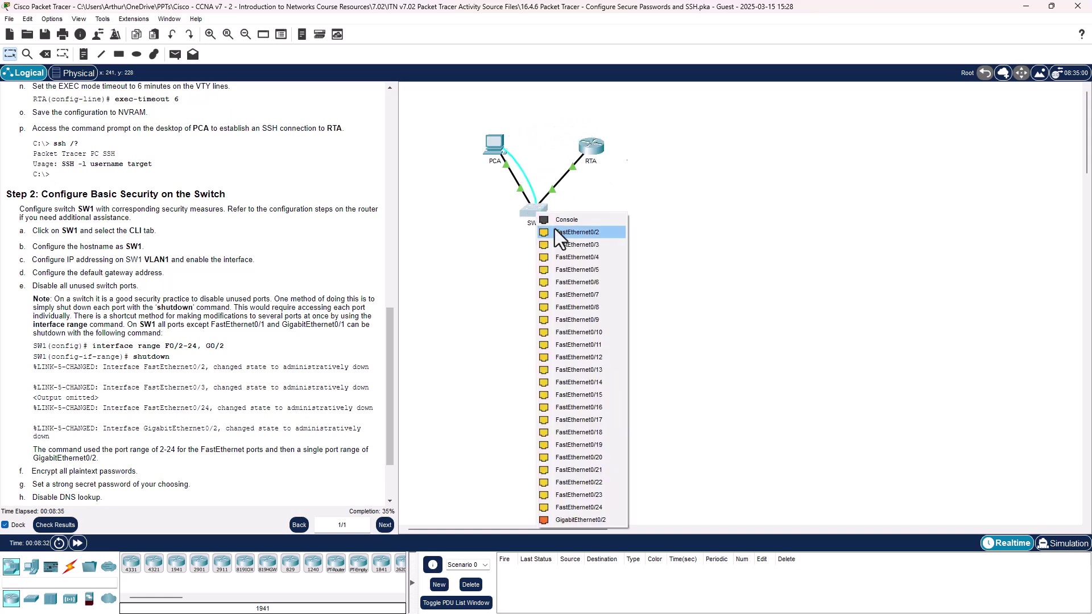
pyautogui.click(560, 218)
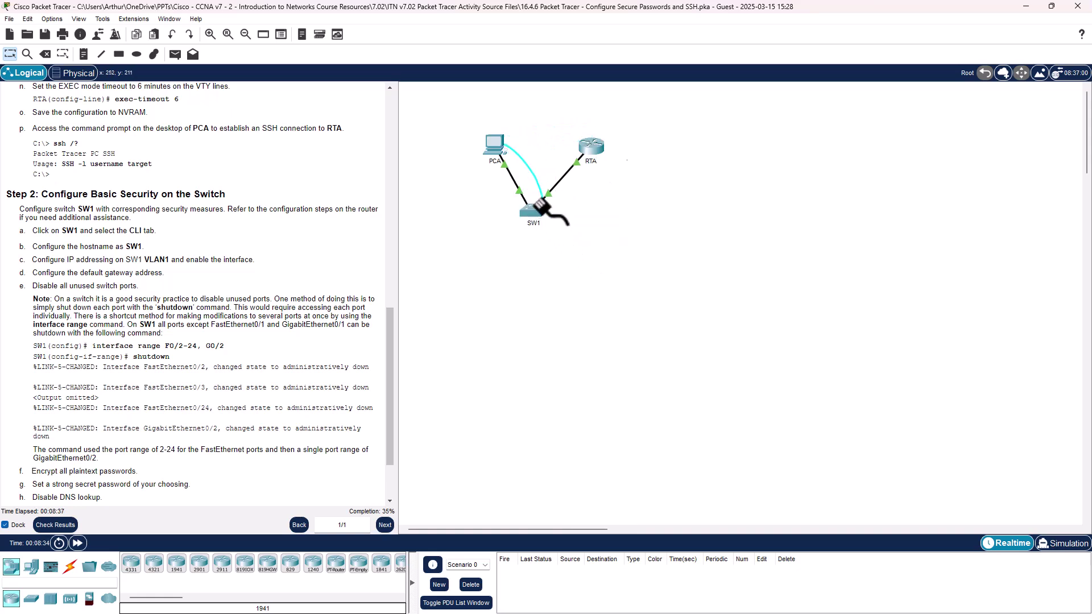
pyautogui.click(593, 147)
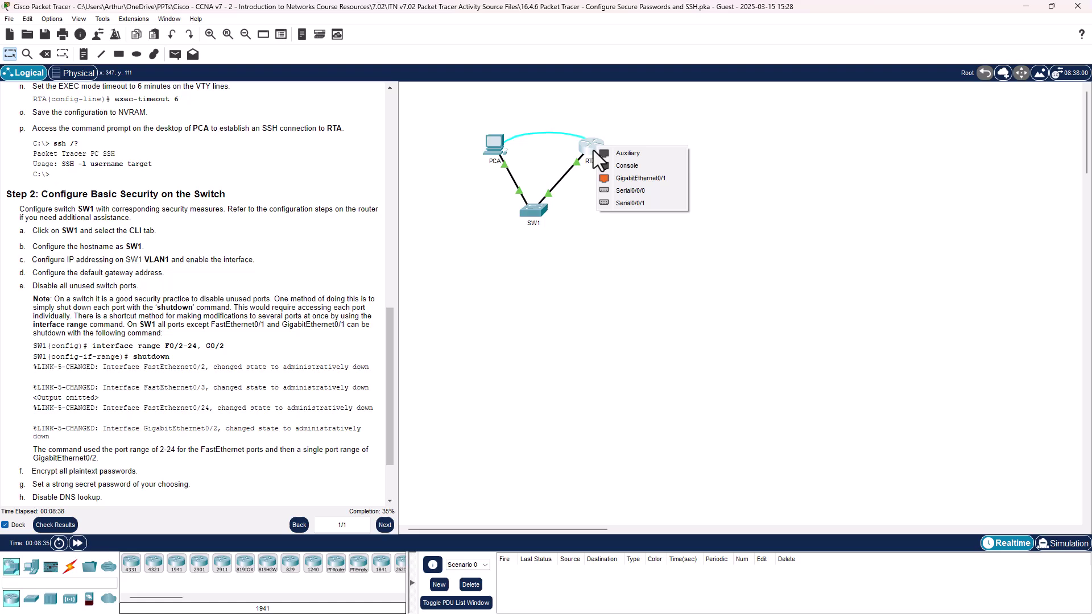
pyautogui.click(632, 169)
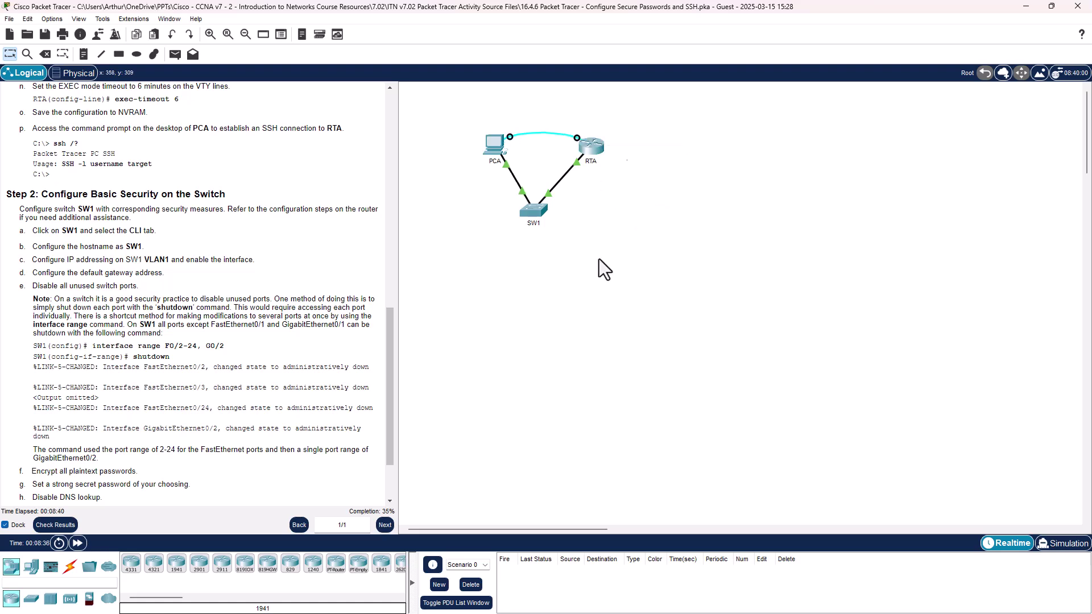
# Step: Open SW1's CLI in a moved, enlarged window and wake the Switch> prompt
pyautogui.click(533, 210)
pyautogui.click(468, 165)
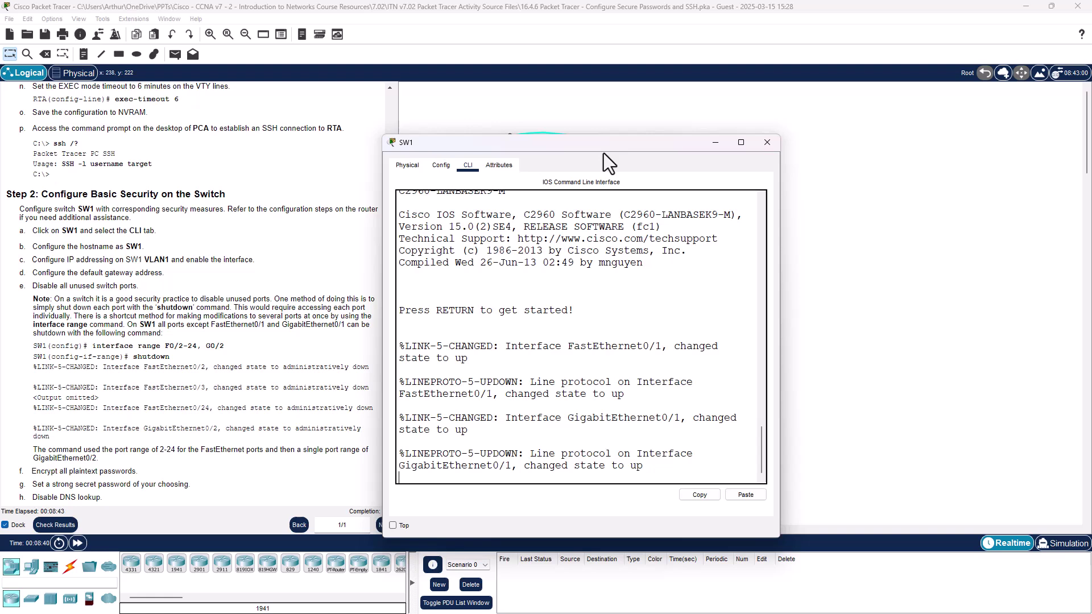
pyautogui.moveTo(601, 143); pyautogui.dragTo(529, 71)
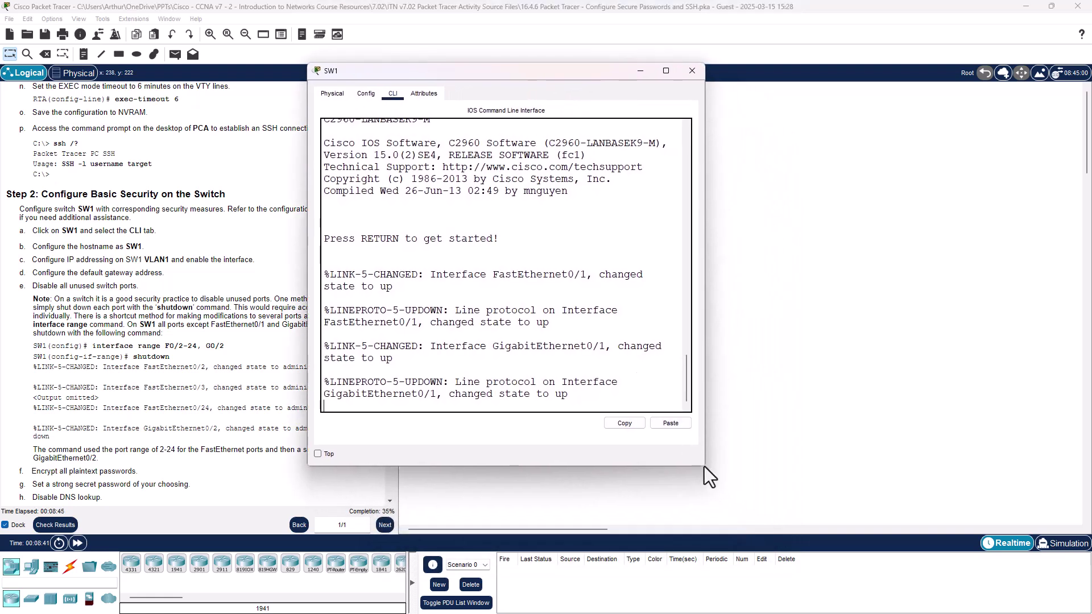
pyautogui.moveTo(701, 465); pyautogui.dragTo(951, 509)
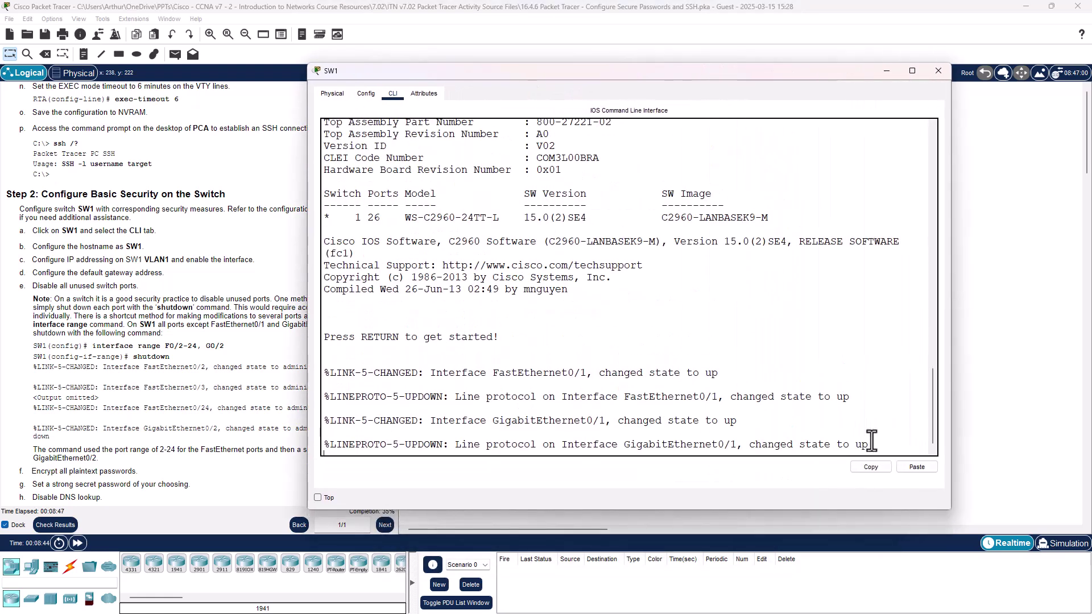
pyautogui.press('Return')
pyautogui.press('Return')
pyautogui.press('Return')
pyautogui.press('Return')
pyautogui.press('Return')
pyautogui.press('Return')
pyautogui.press('Return')
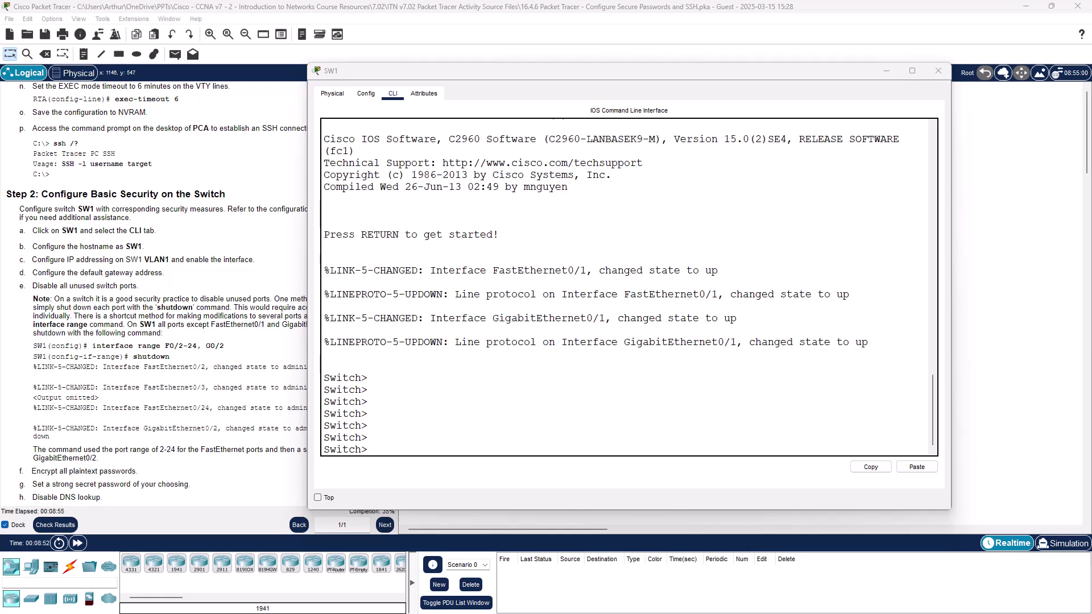
# Step: Enter en and conf t on the switch, then set hostname SW1
pyautogui.click(515, 408)
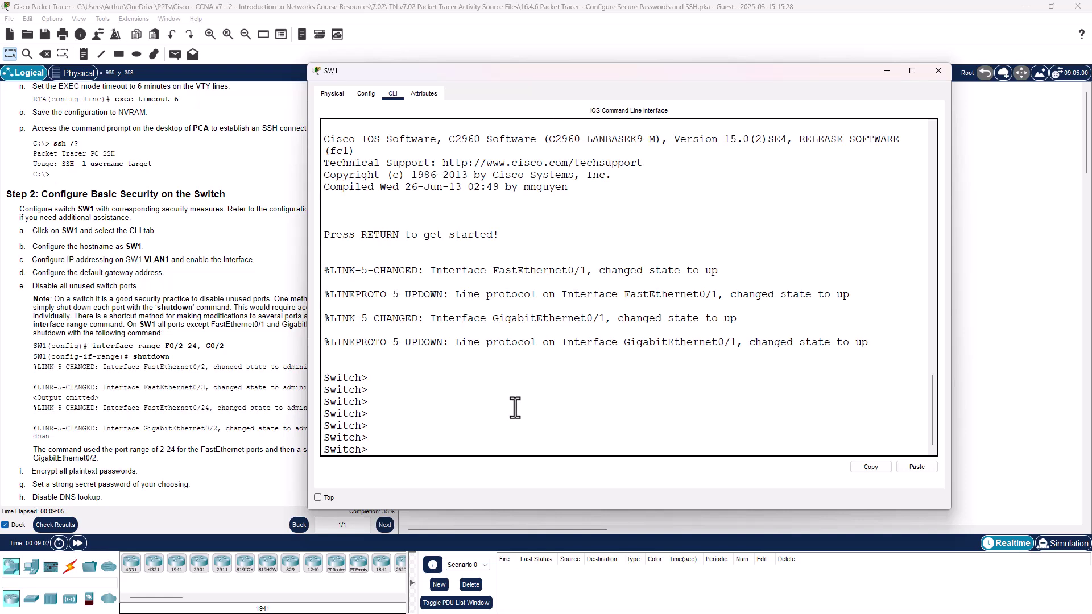
pyautogui.write('en')
pyautogui.press('Return')
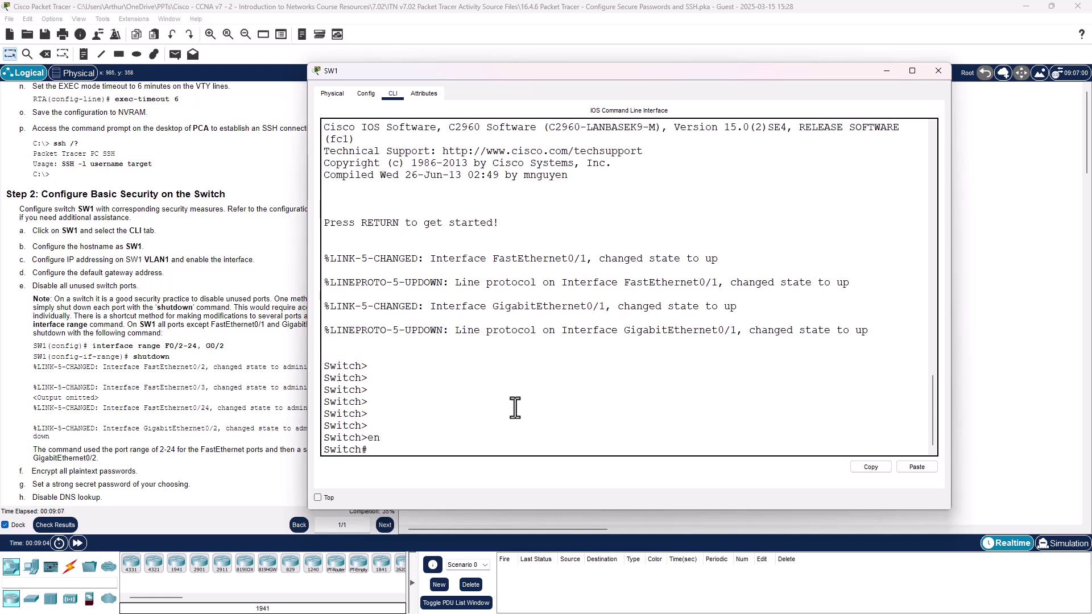
pyautogui.write('conf t')
pyautogui.press('Return')
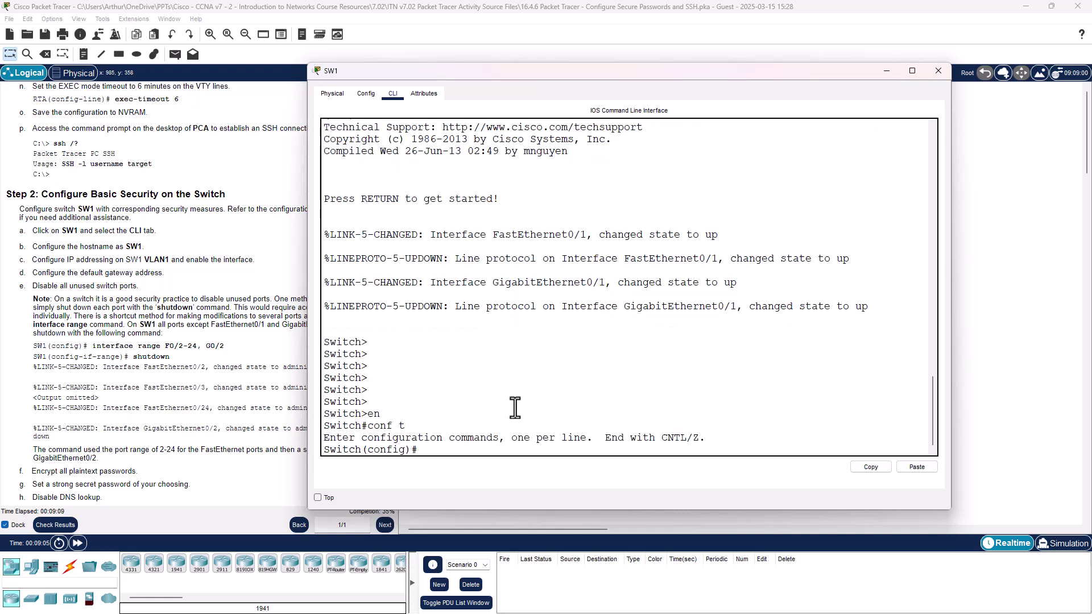
pyautogui.write('hostname')
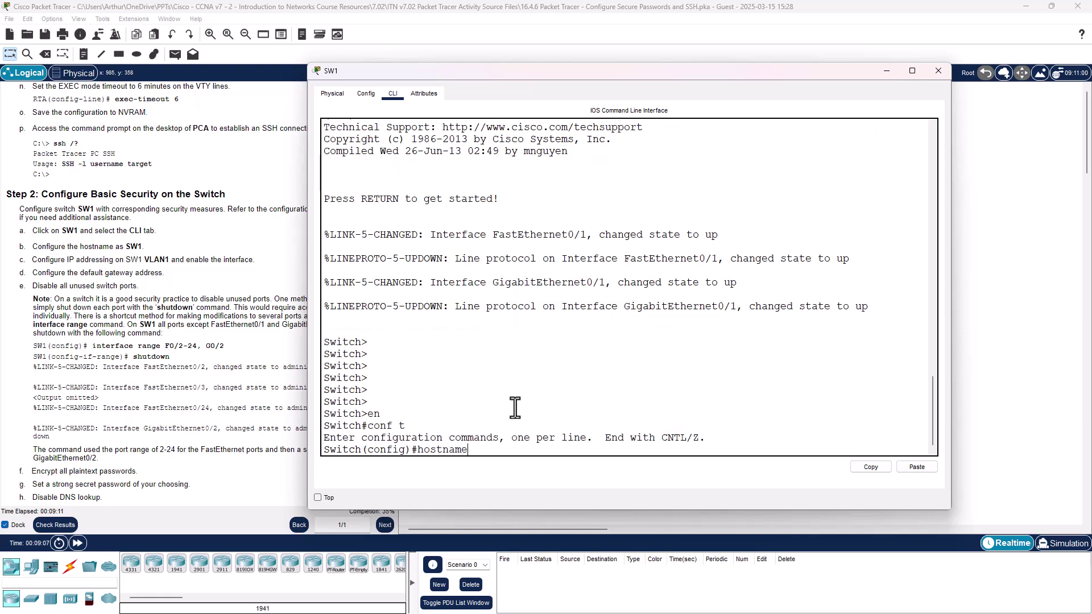
pyautogui.write(' SW')
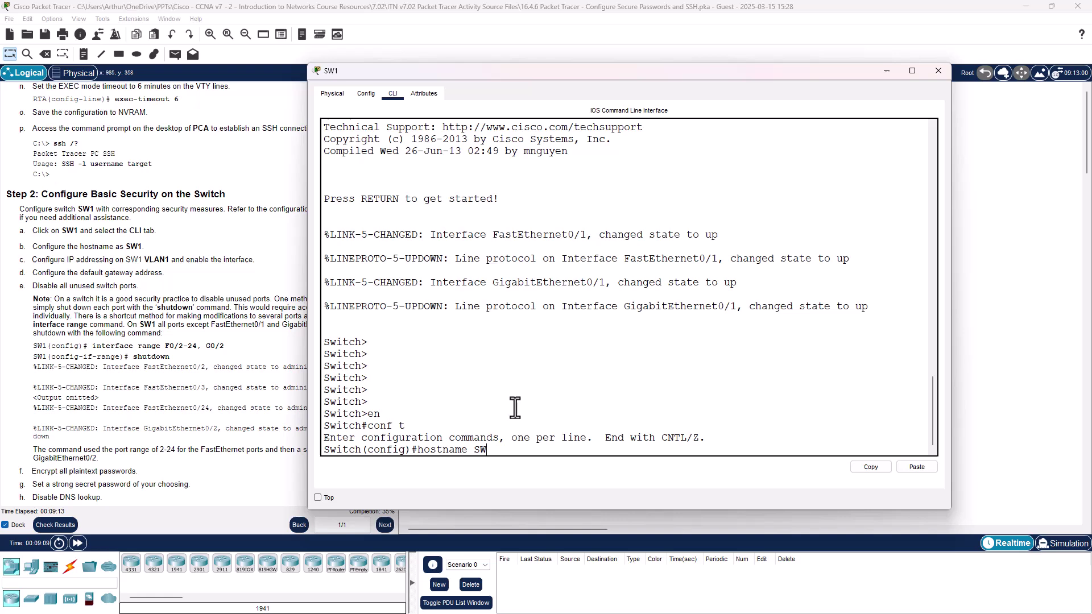
pyautogui.write('1')
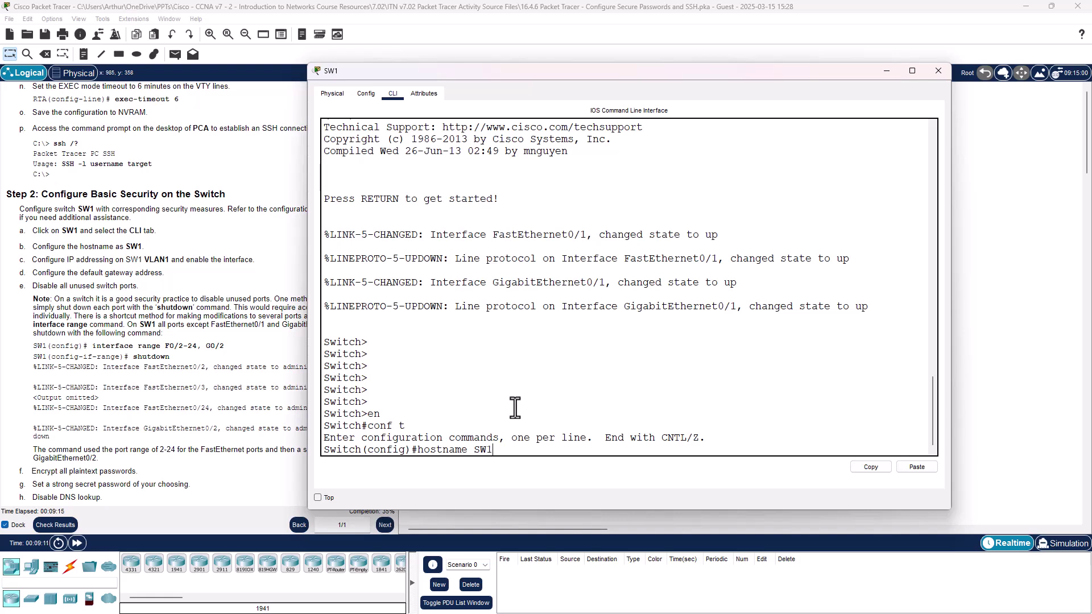
pyautogui.press('Return')
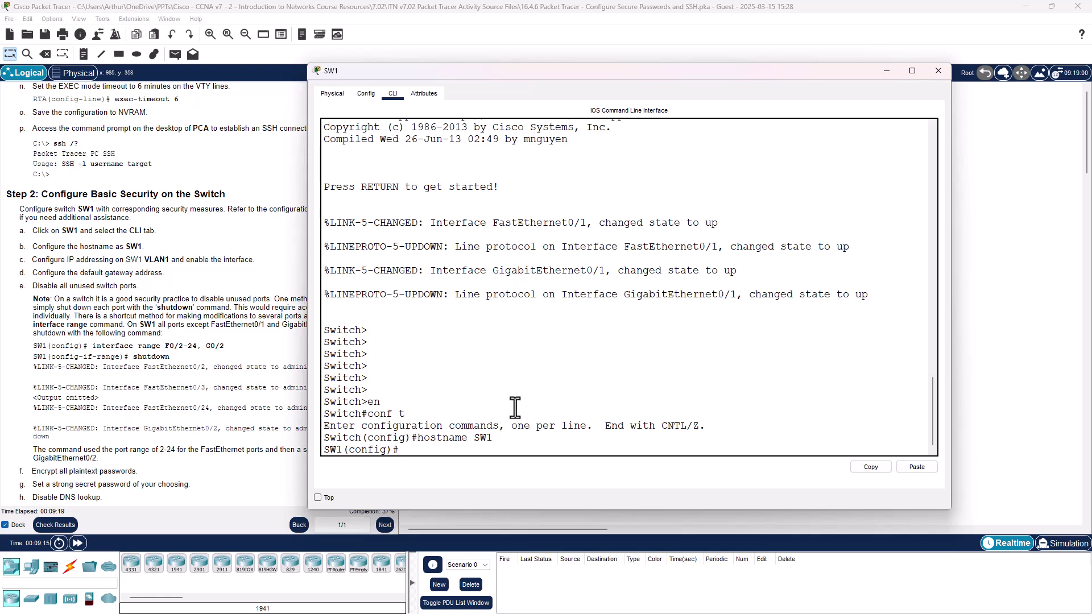
# Step: Enter interface vlan1 configuration after correcting a misspelled interface command
pyautogui.write('int vanl')
pyautogui.press('Return')
pyautogui.press('Up')
pyautogui.press('BackSpace')
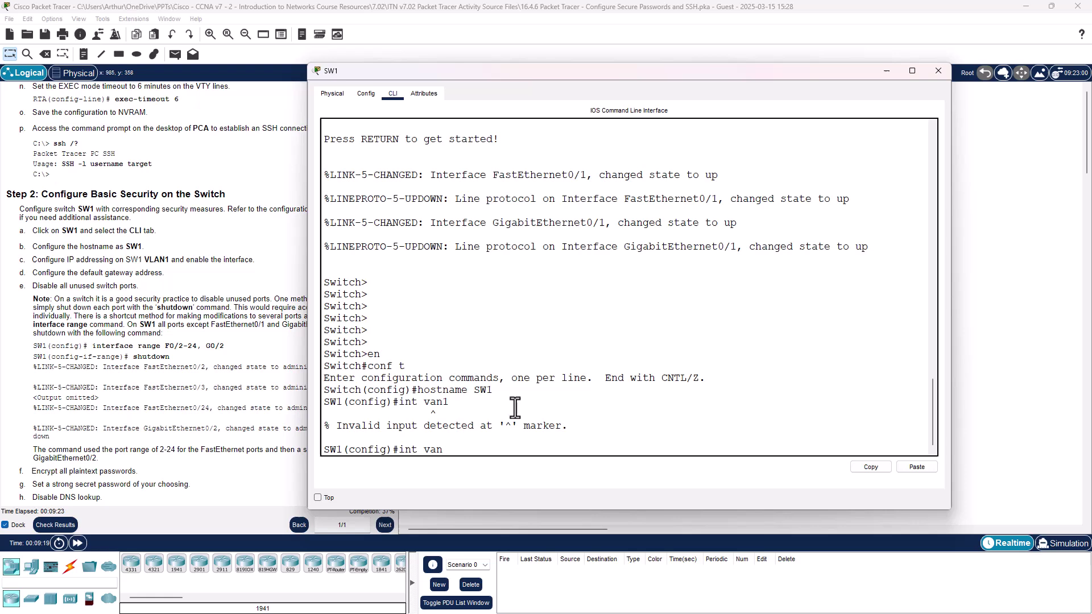
pyautogui.write('1')
pyautogui.press('Return')
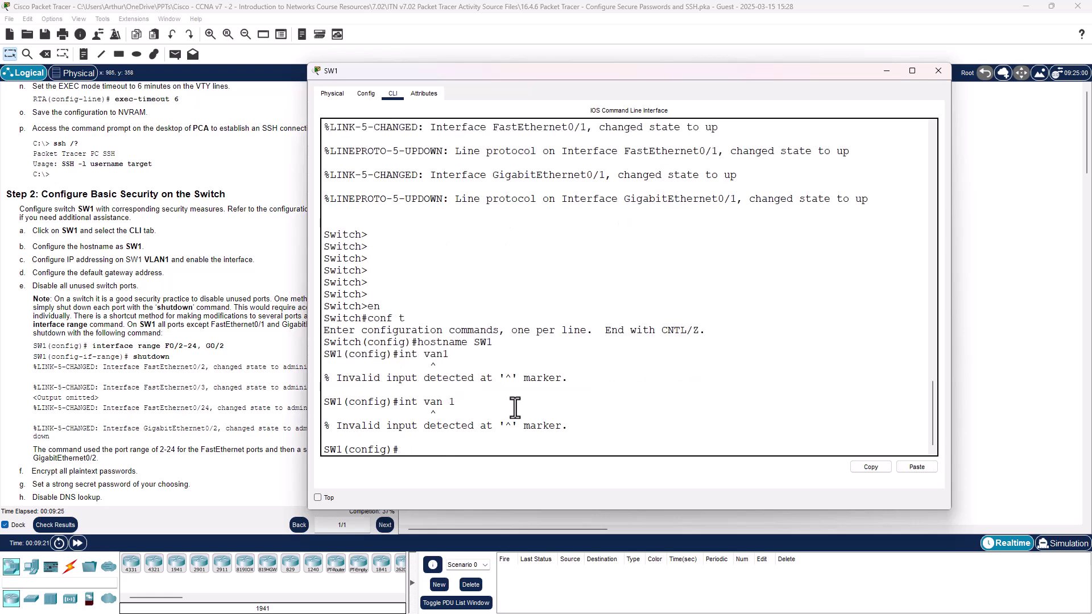
pyautogui.write('inter')
pyautogui.press('Tab')
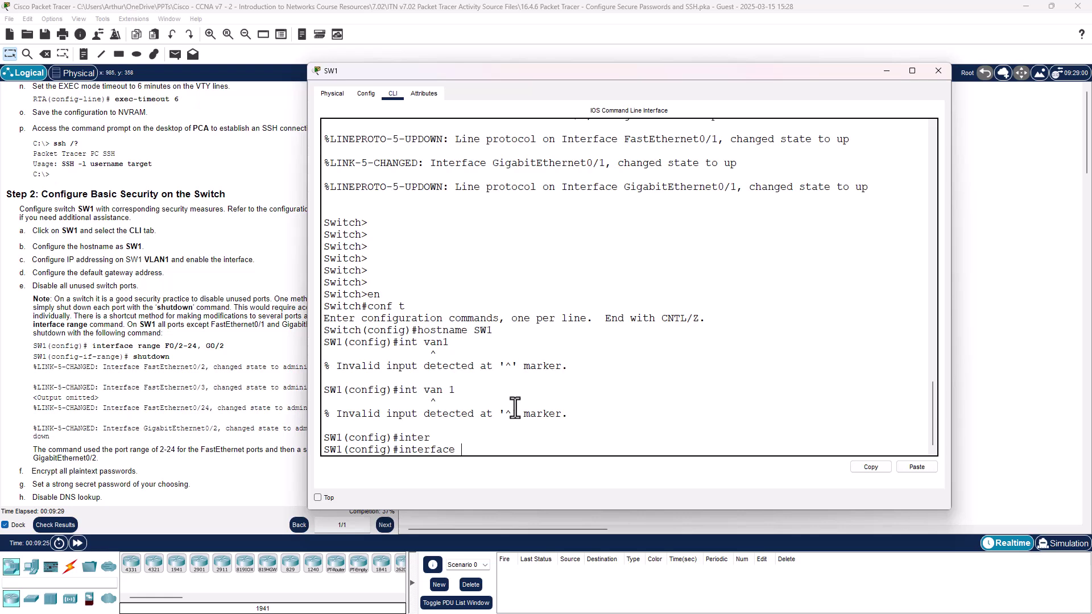
pyautogui.write('vlan1')
pyautogui.press('Return')
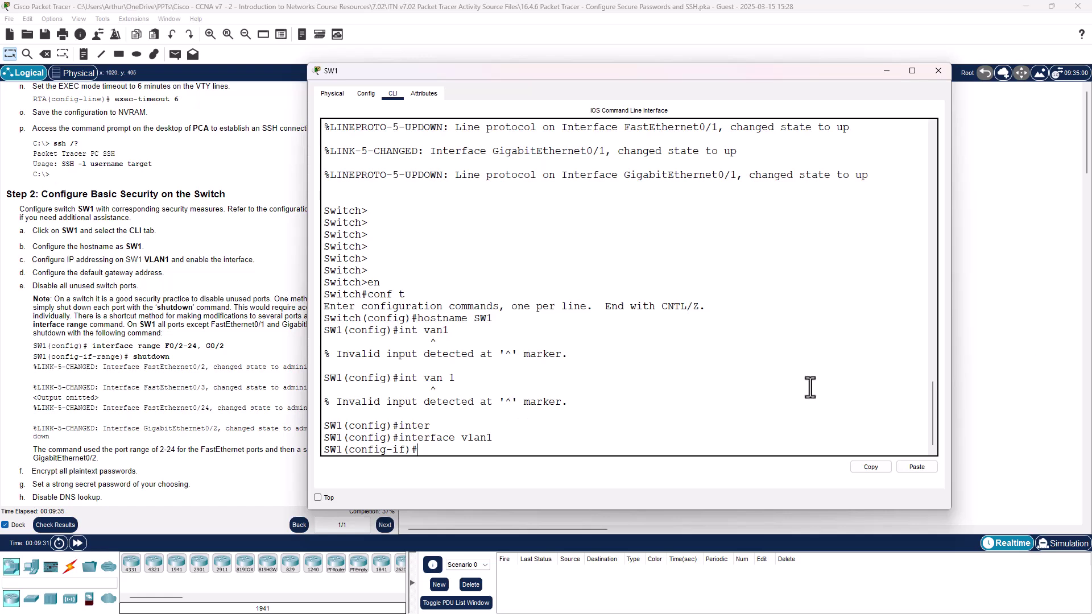
# Step: Assign 172.16.1.2 255.255.255.0 to VLAN1, bring it up with no shutdown, and exit
pyautogui.write('ip add 1')
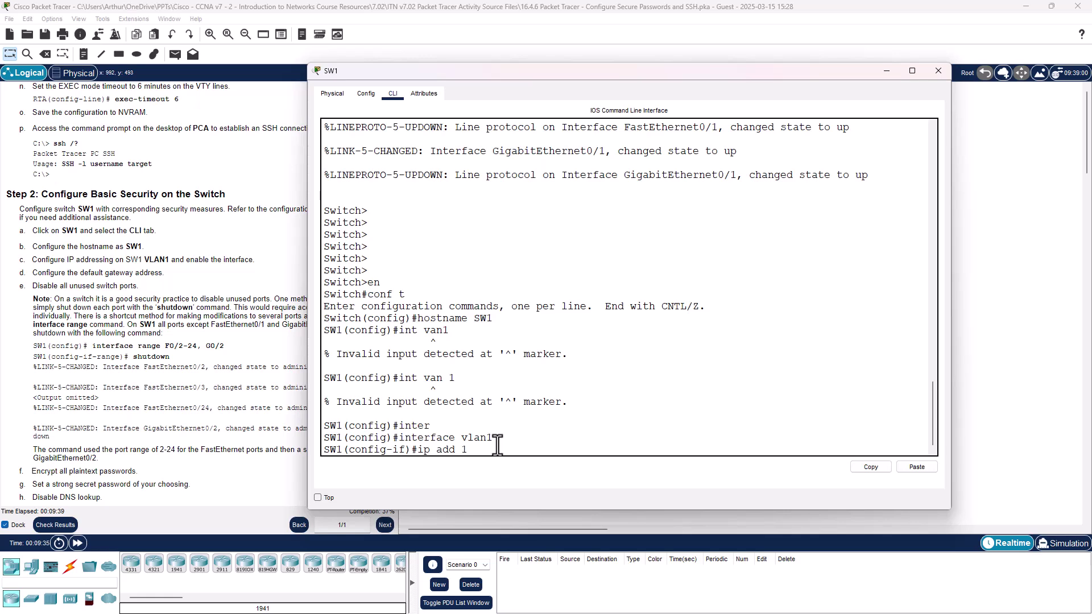
pyautogui.write('72.16.1.2 2')
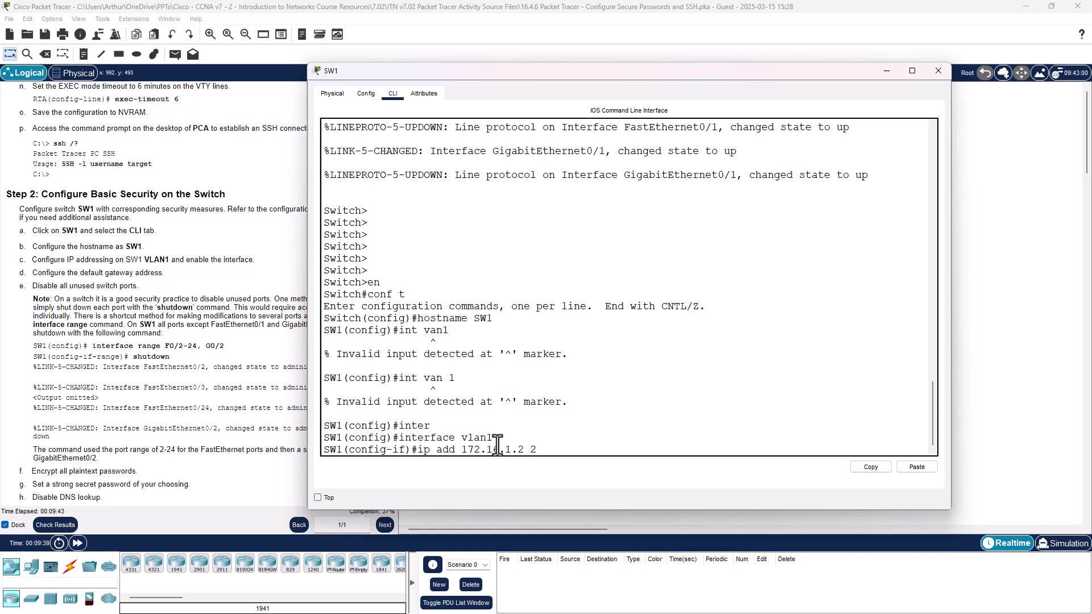
pyautogui.write('55.255.255.0')
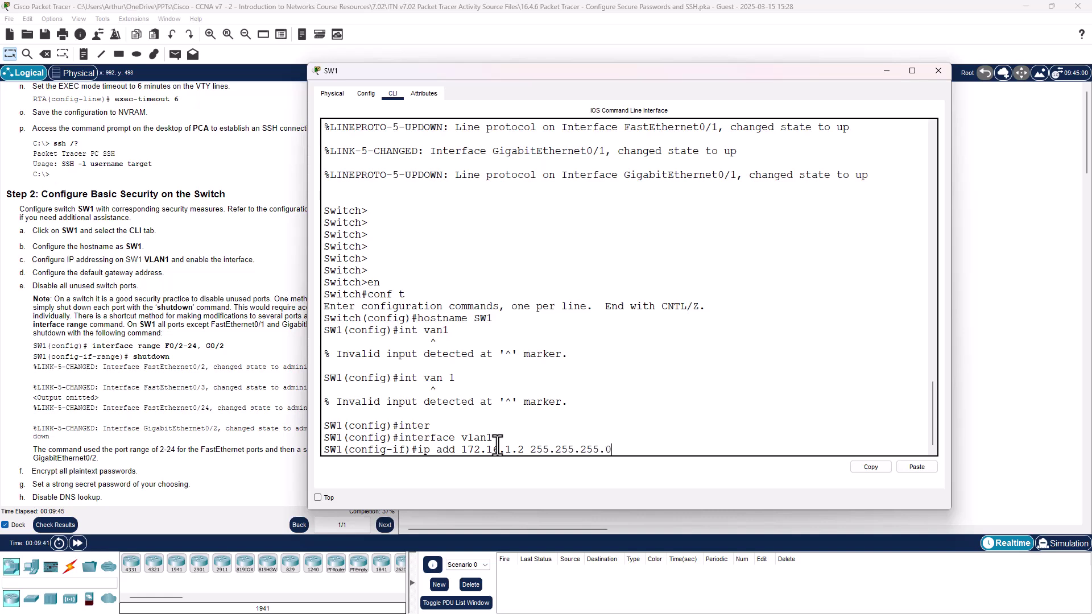
pyautogui.press('Return')
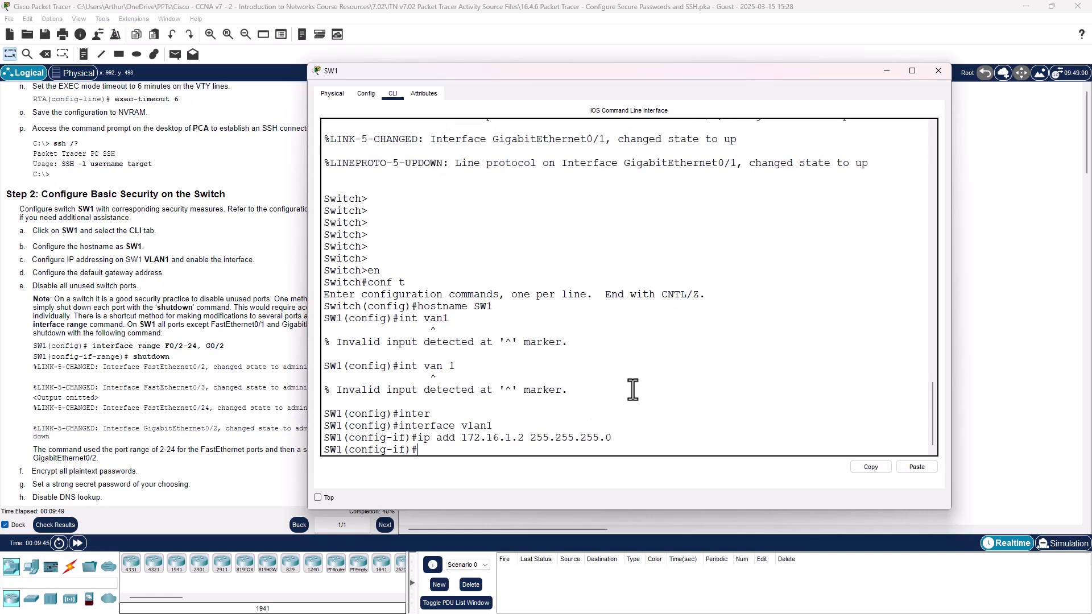
pyautogui.write('no sh')
pyautogui.press('Return')
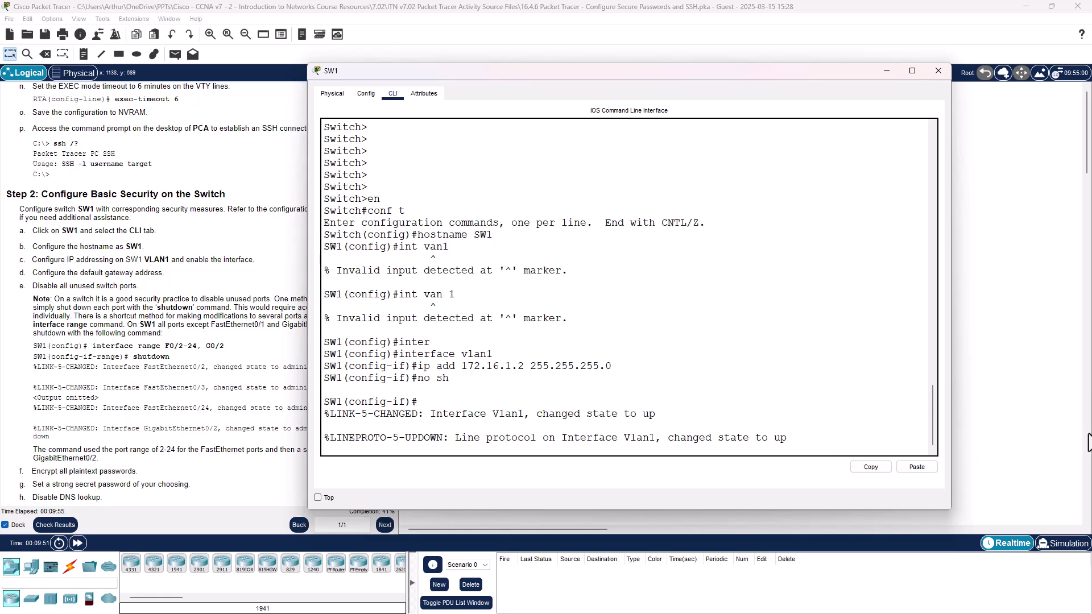
pyautogui.press('Return')
pyautogui.press('Return')
pyautogui.press('Return')
pyautogui.press('Return')
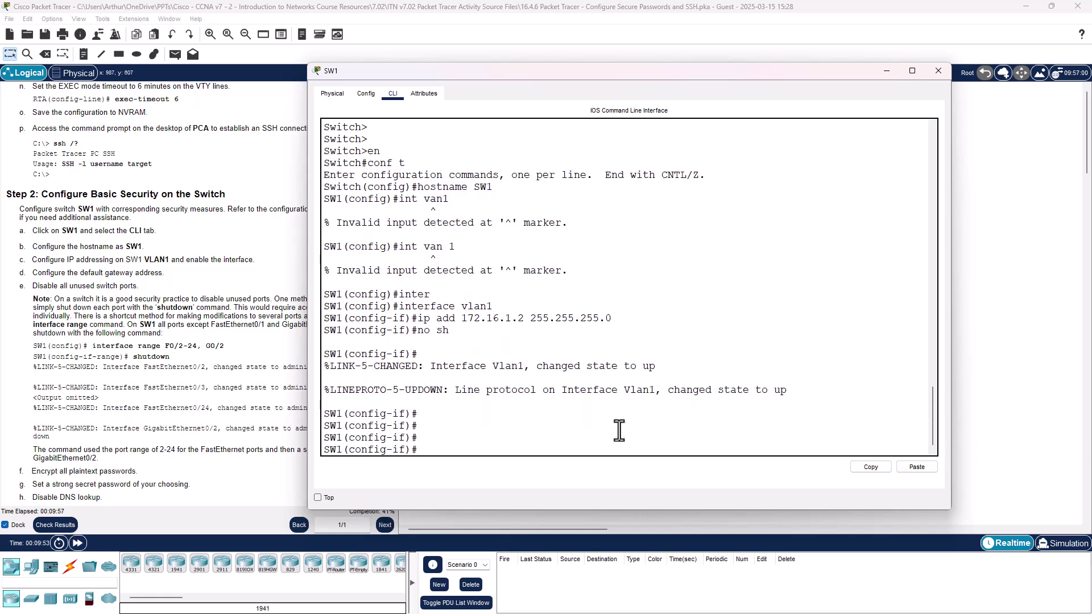
pyautogui.write('exit')
pyautogui.press('Return')
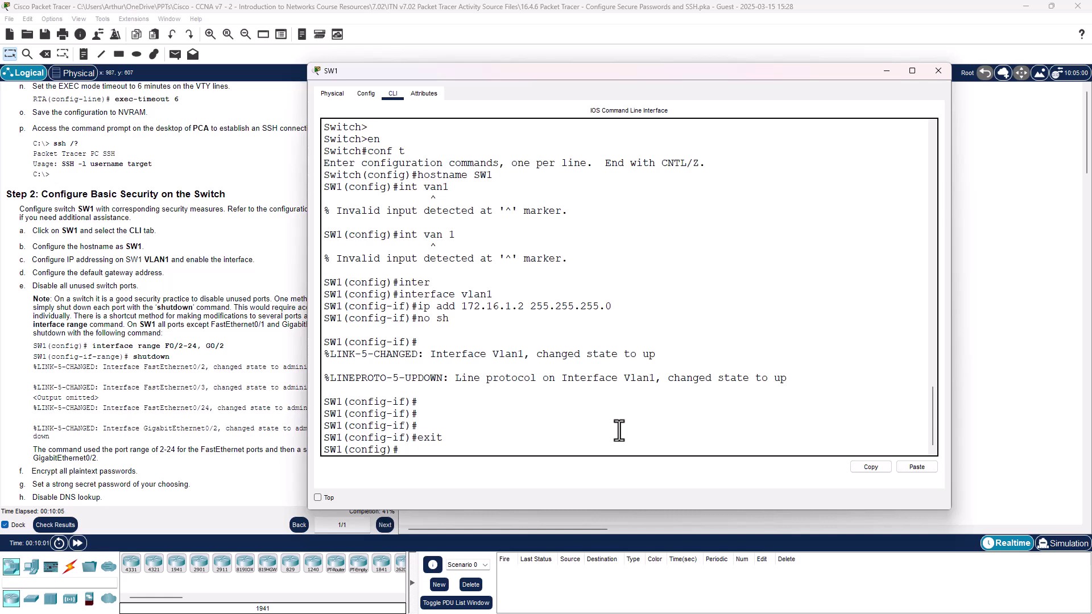
# Step: Set ip default-gateway 172.16.1.1 on SW1
pyautogui.write('ip def')
pyautogui.press('Tab')
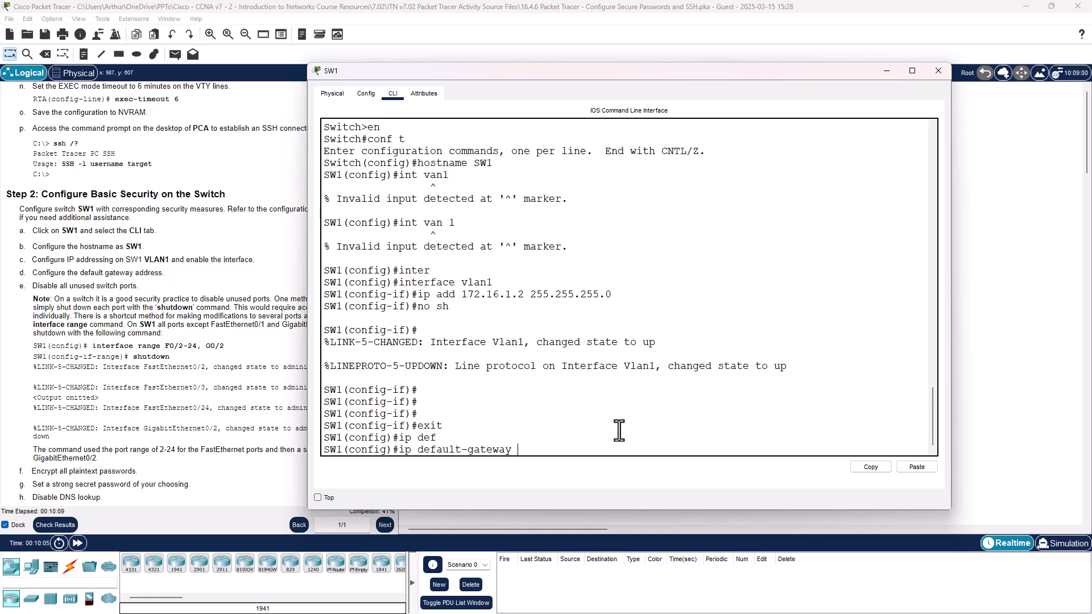
pyautogui.write('172.16.1')
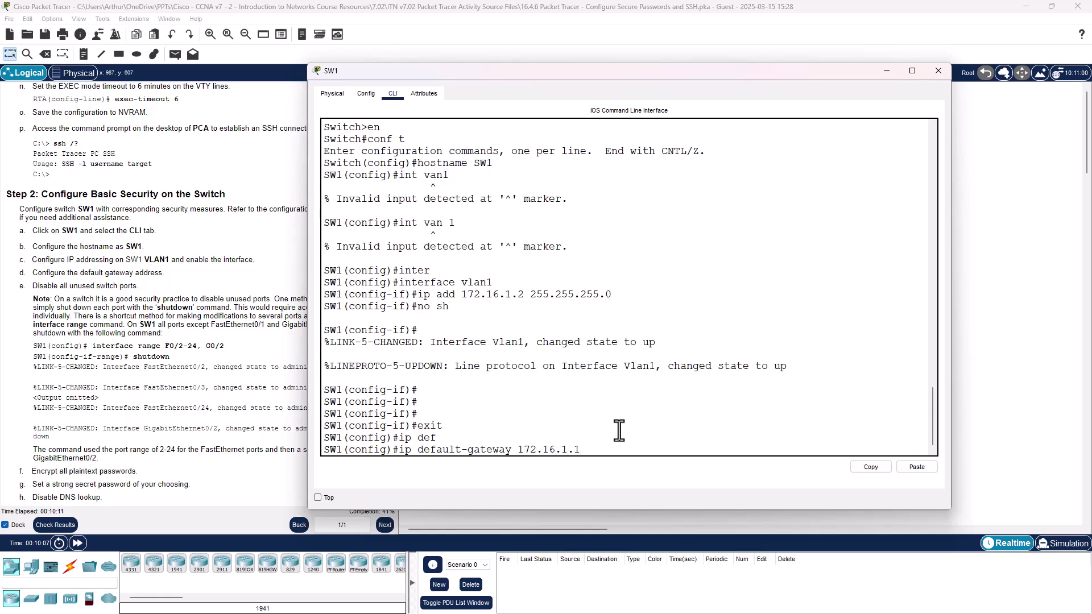
pyautogui.write('.1')
pyautogui.press('Return')
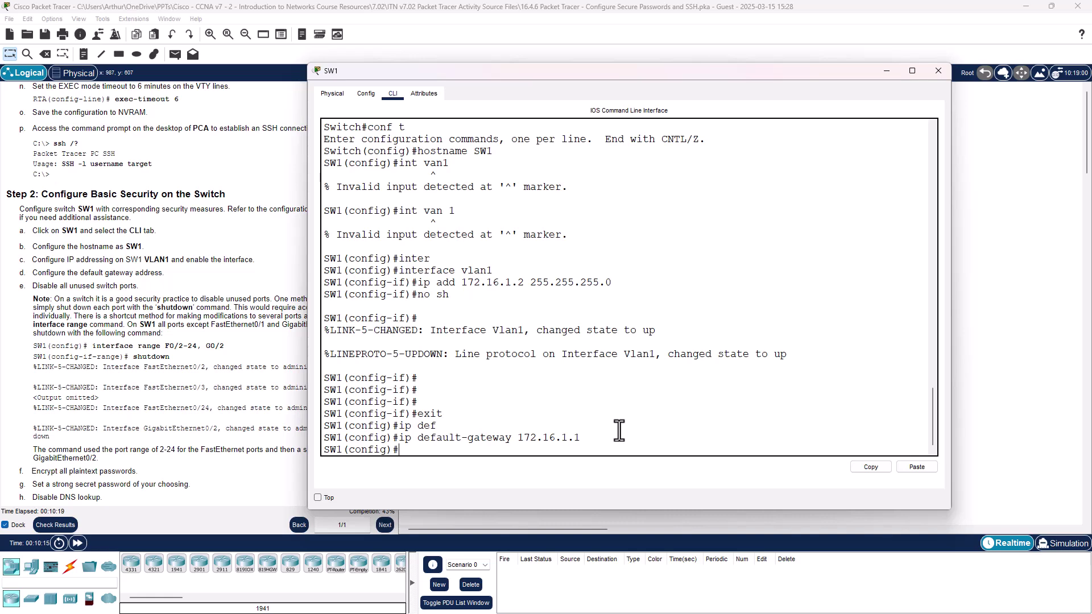
pyautogui.press('Return')
pyautogui.press('Return')
pyautogui.press('Return')
pyautogui.press('Return')
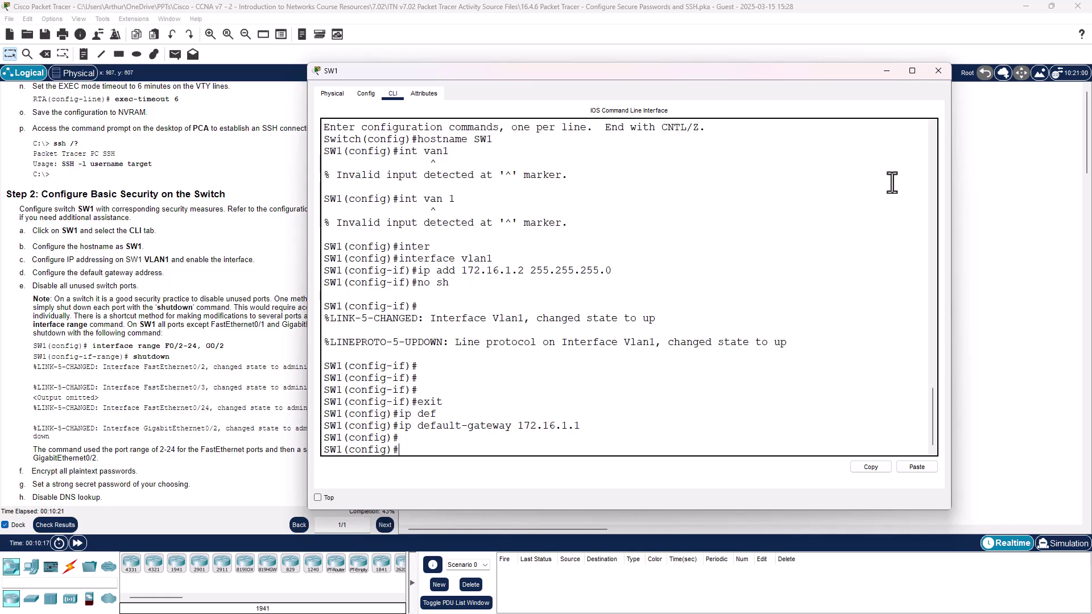
# Step: Run show ip int brief to confirm Vlan1 up at 172.16.1.2, then re-enter conf t
pyautogui.write('end')
pyautogui.press('Return')
pyautogui.press('Return')
pyautogui.press('Return')
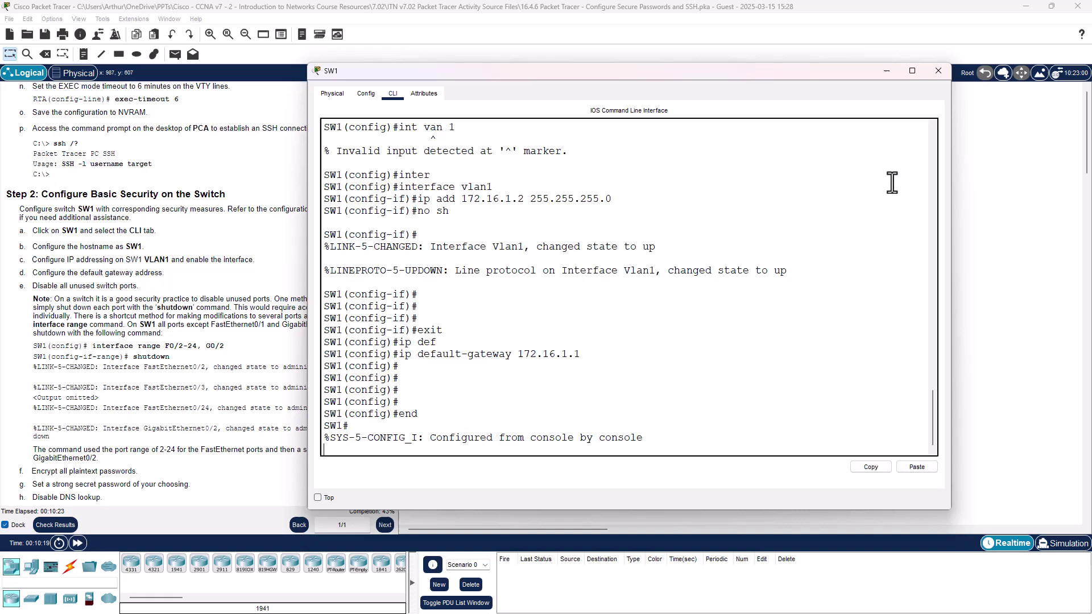
pyautogui.write('show')
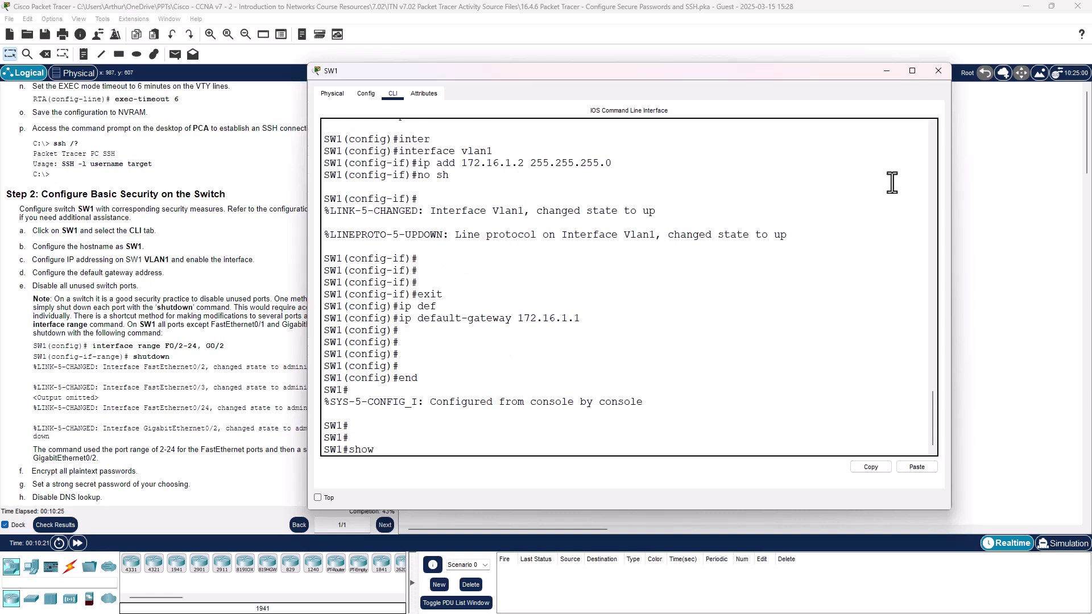
pyautogui.write(' ip int brief')
pyautogui.press('Return')
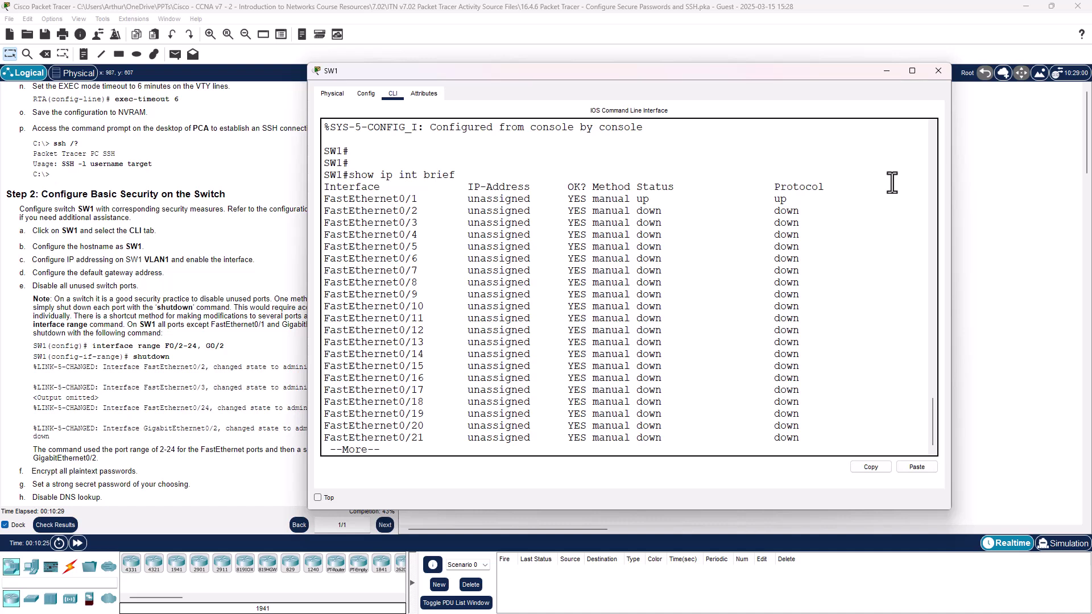
pyautogui.press('space')
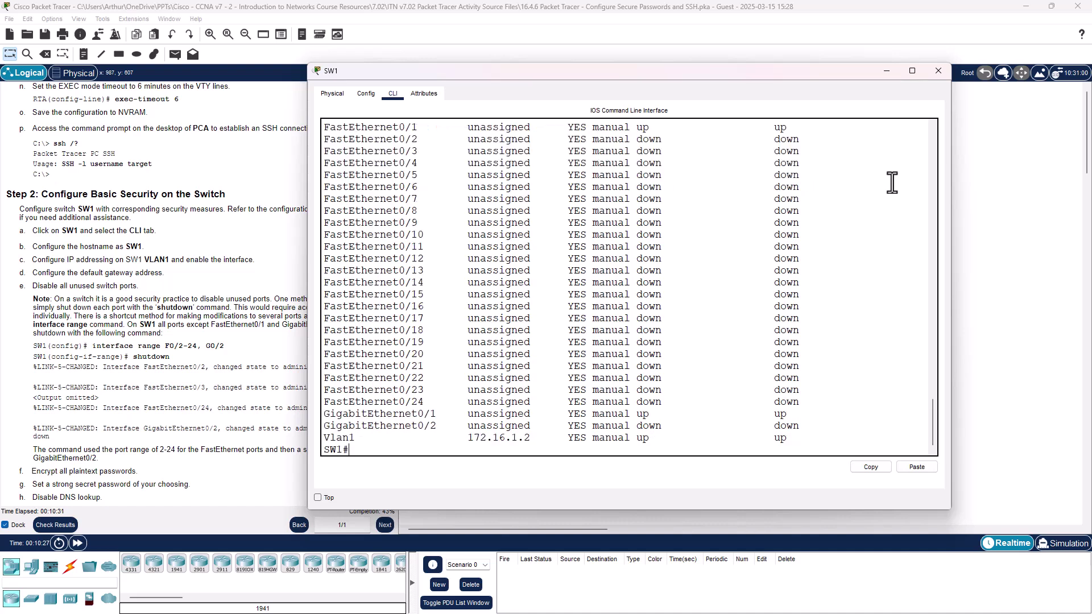
pyautogui.write('conf t')
pyautogui.press('Return')
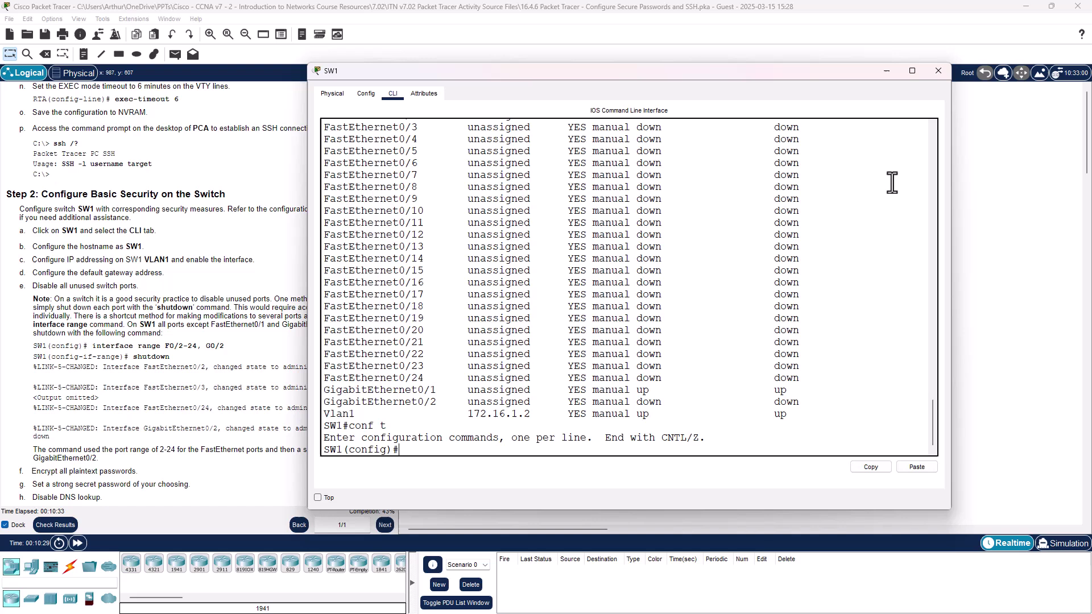
# Step: Review SW1's interface list to identify the unused ports F0/2-24 and G0/2
pyautogui.write('int range')
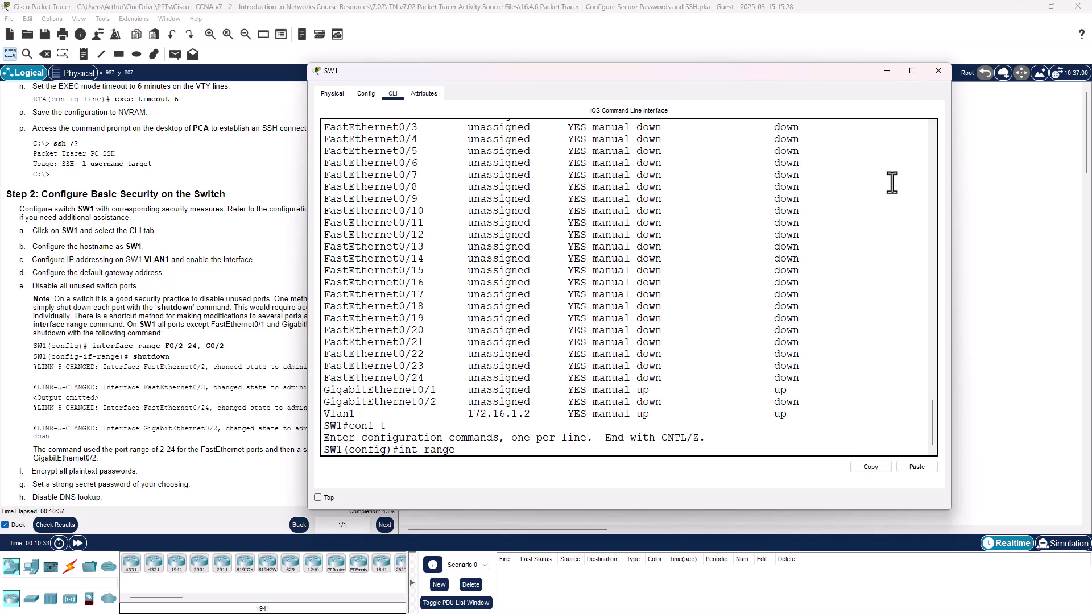
pyautogui.scroll(4, 579, 183)
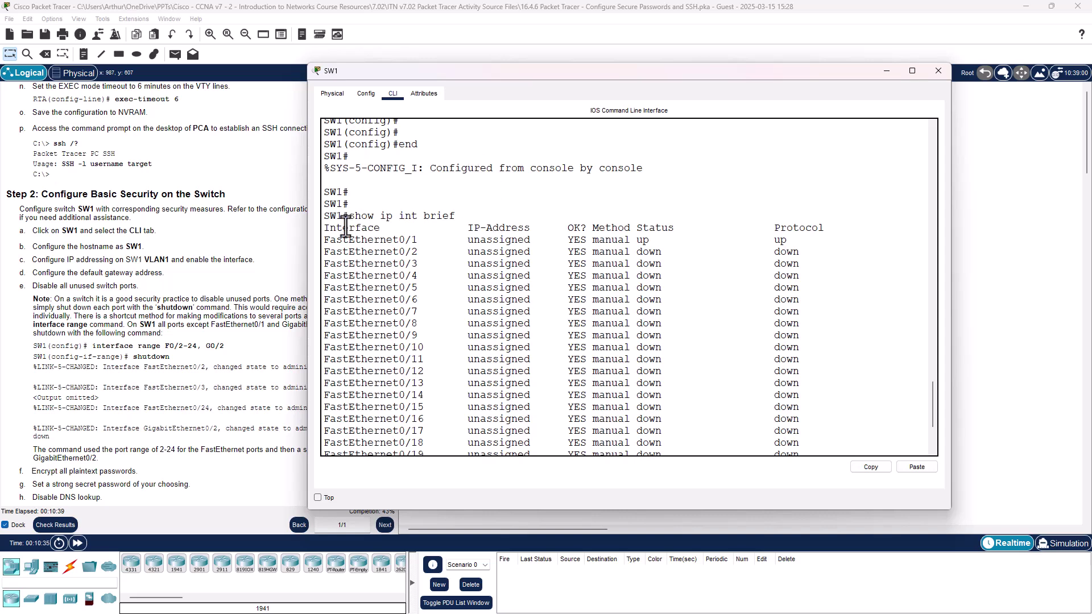
pyautogui.scroll(-4, 419, 289)
pyautogui.write('f0')
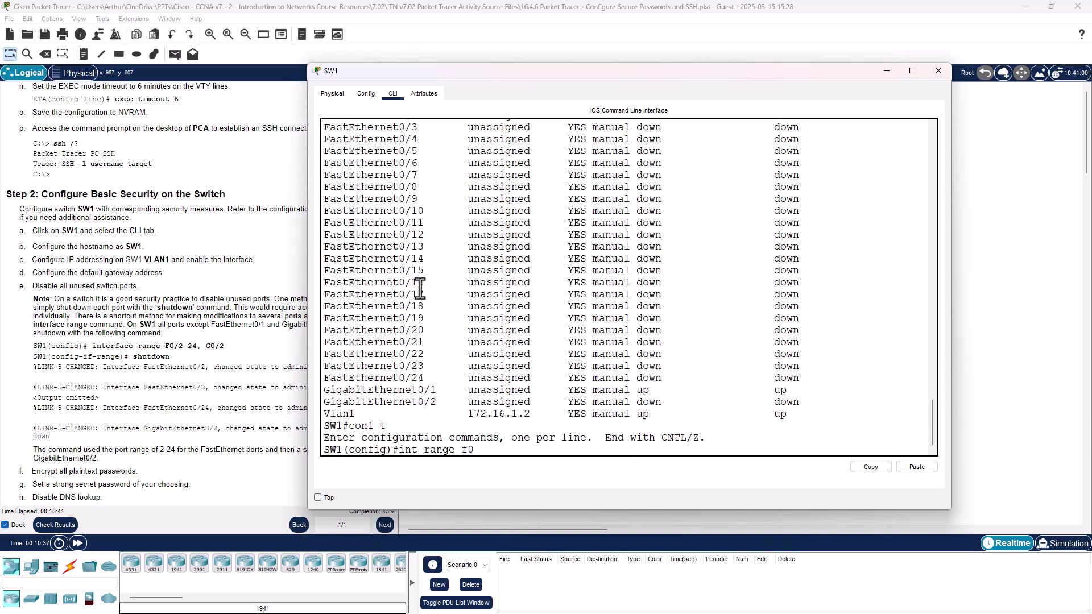
pyautogui.write('/2-')
pyautogui.scroll(2, 461, 256)
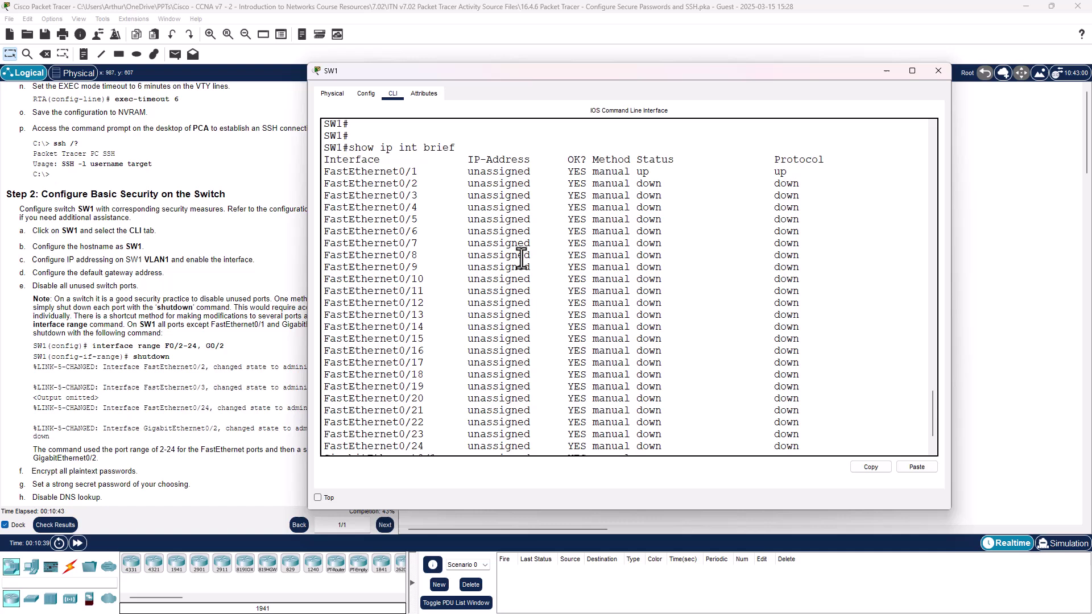
pyautogui.moveTo(592, 159); pyautogui.dragTo(798, 181)
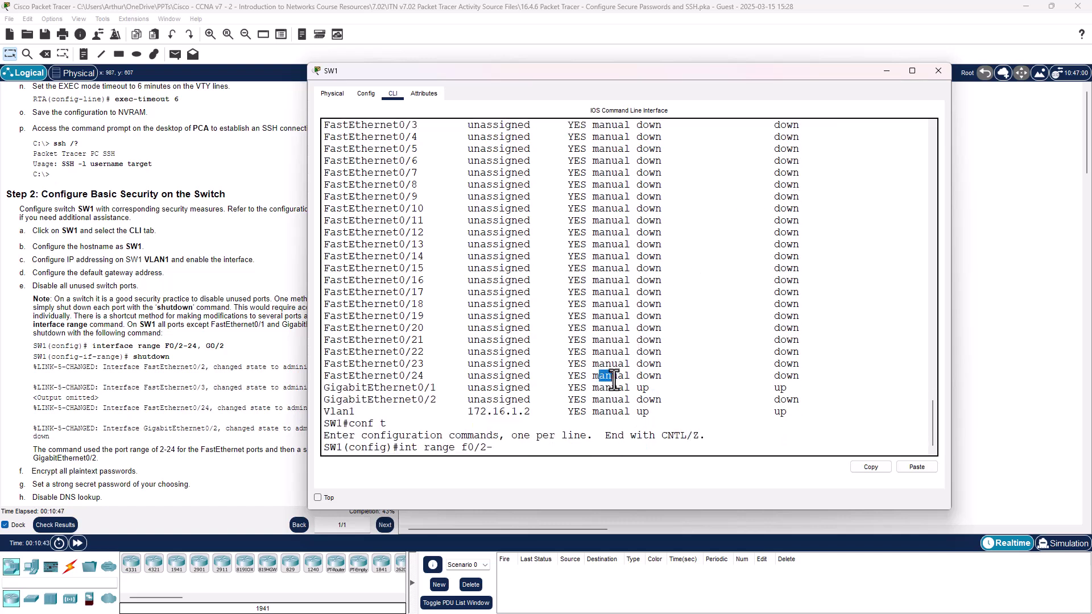
pyautogui.moveTo(598, 374); pyautogui.dragTo(574, 368)
pyautogui.click(527, 446)
# Step: Shut down ports F0/2-24 and G0/2 as an interface range, then exit to global configuration
pyautogui.write('int range f0/2-24, ')
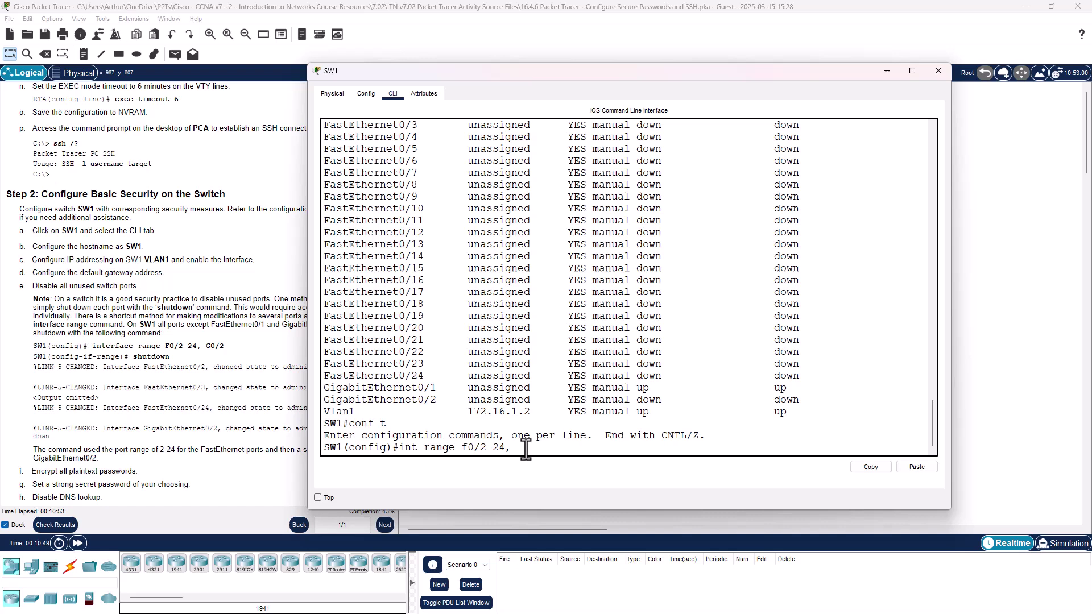
pyautogui.write('g0/2')
pyautogui.press('Return')
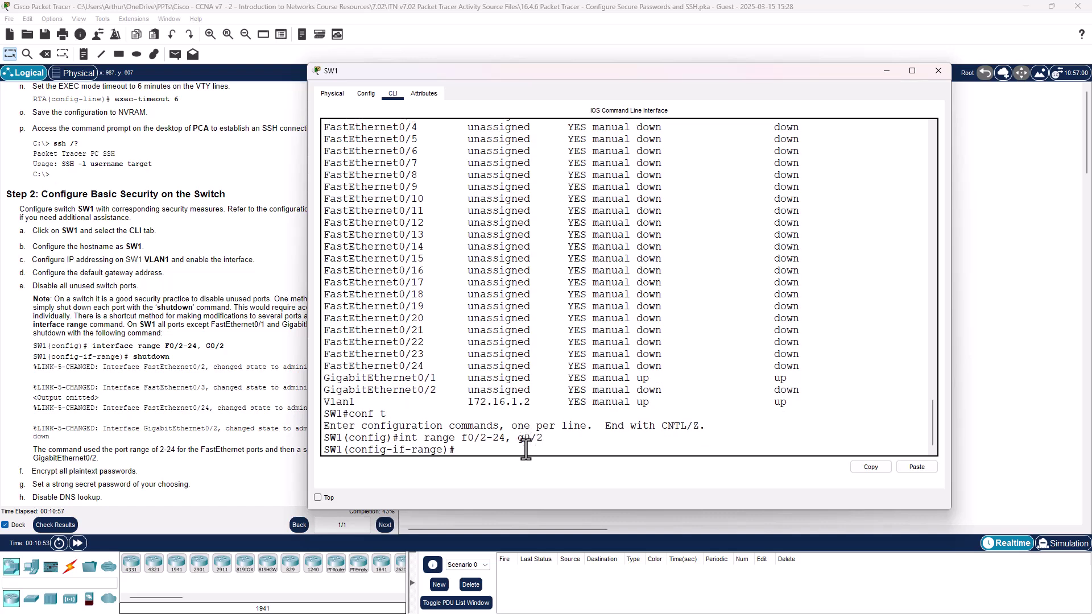
pyautogui.write('sh')
pyautogui.press('Return')
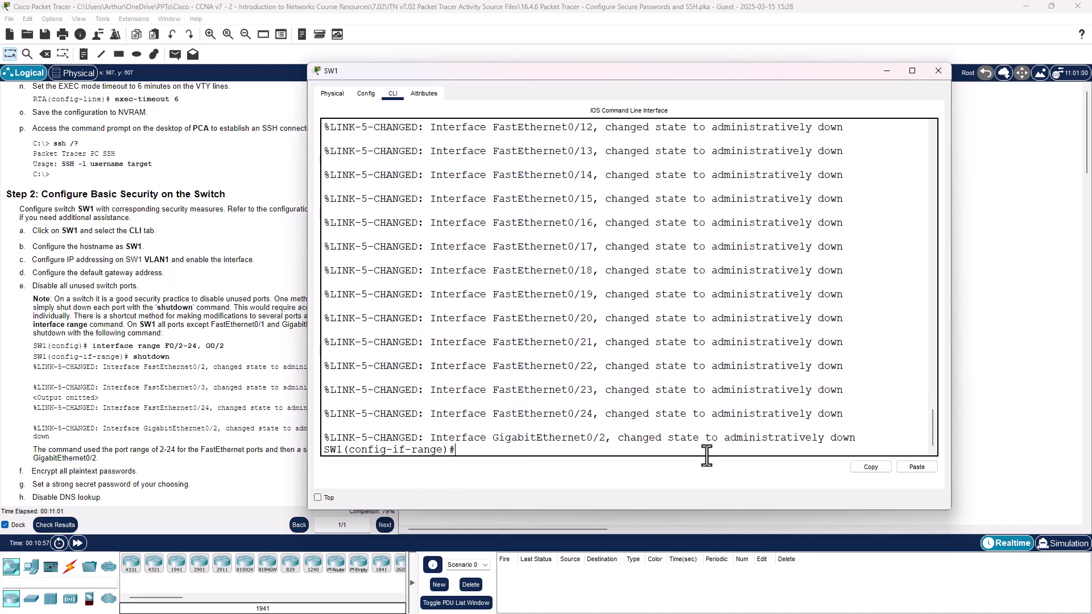
pyautogui.press('Return')
pyautogui.press('Return')
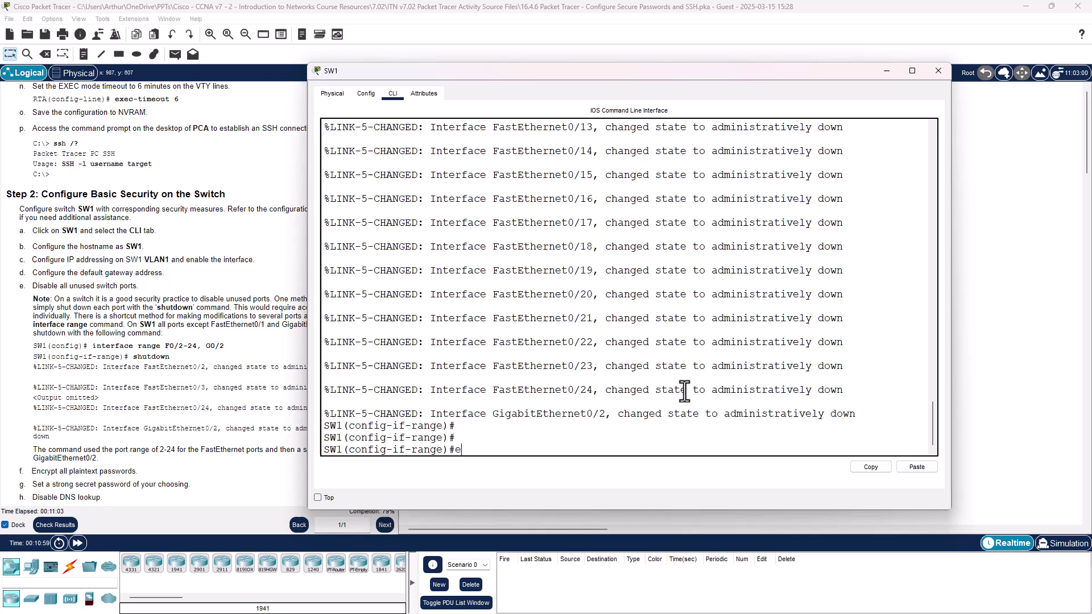
pyautogui.write('exit')
pyautogui.press('Return')
pyautogui.scroll(6, 745, 416)
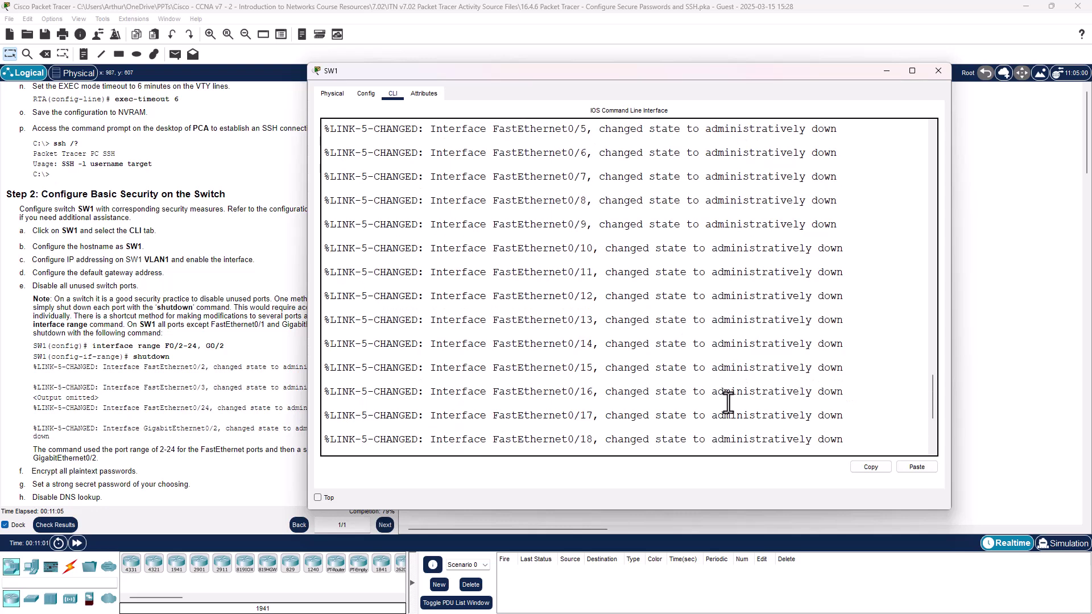
pyautogui.scroll(-4, 698, 307)
pyautogui.scroll(-2, 698, 310)
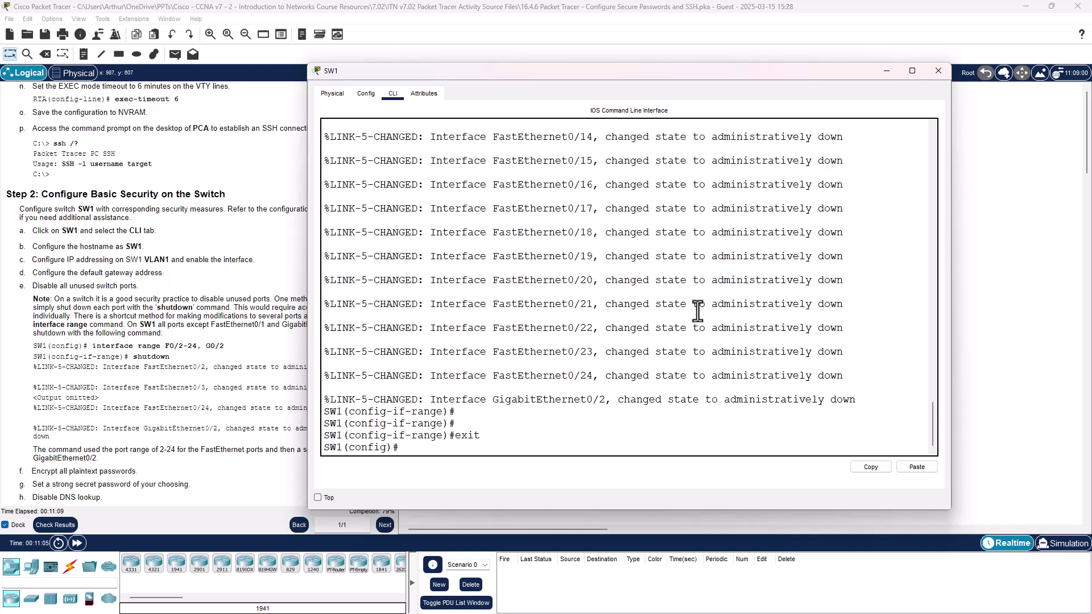
# Step: Enable service password-encryption on SW1, then begin typing the enable secret command
pyautogui.click(426, 445)
pyautogui.write('ser')
pyautogui.press('Tab')
pyautogui.write('pas')
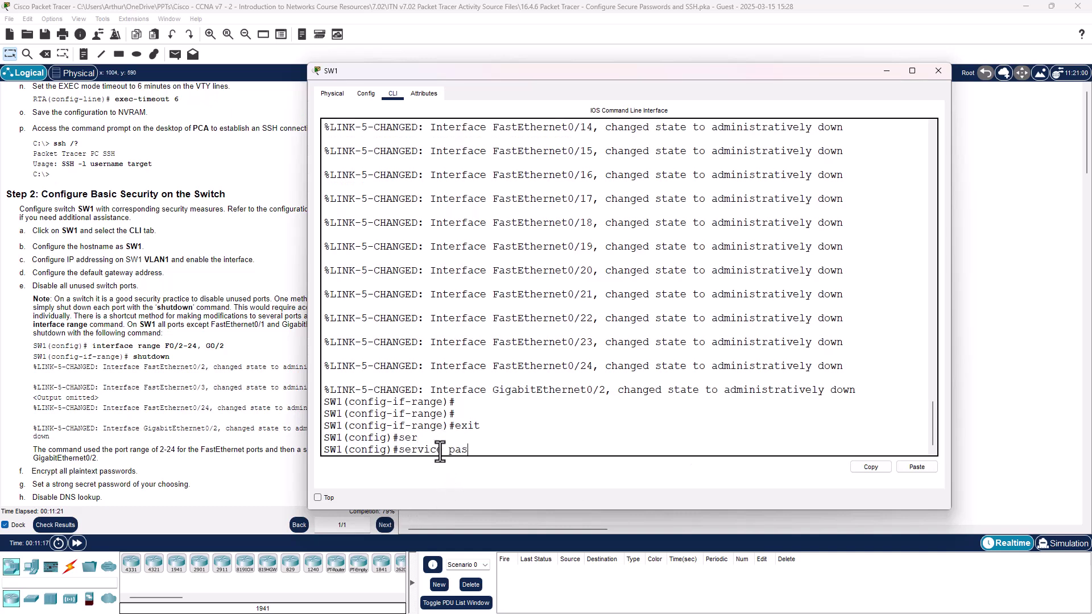
pyautogui.press('Tab')
pyautogui.press('Return')
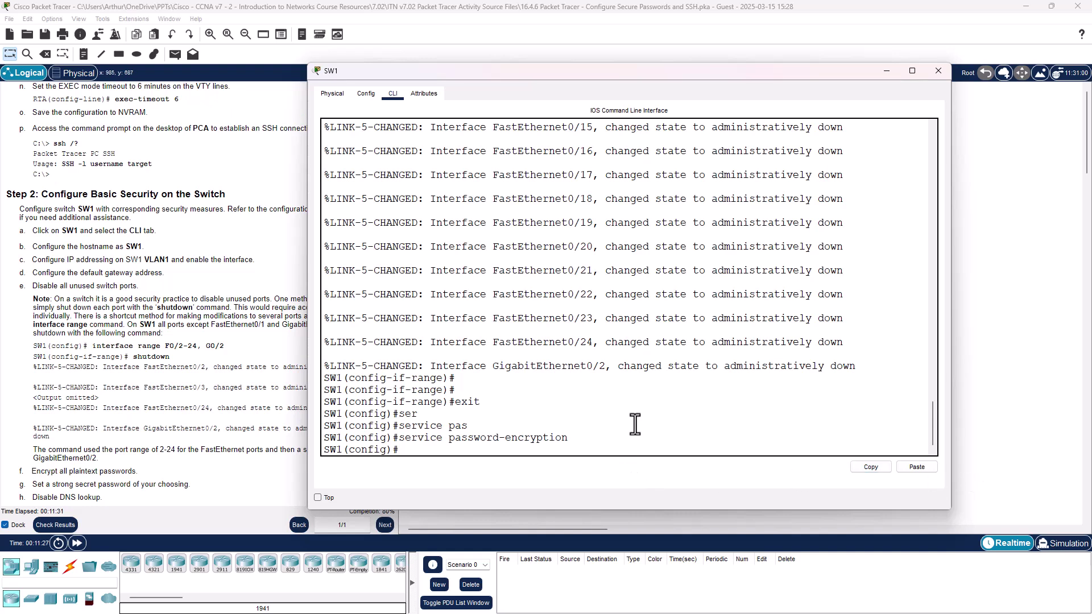
pyautogui.press('Return')
pyautogui.write('en')
pyautogui.press('Return')
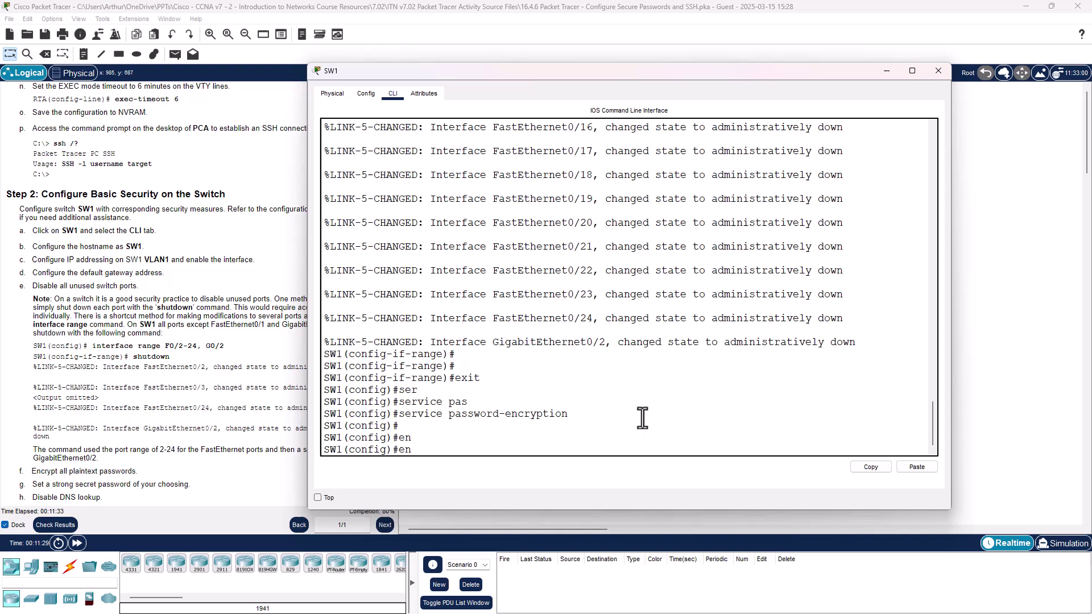
pyautogui.write('enable sec')
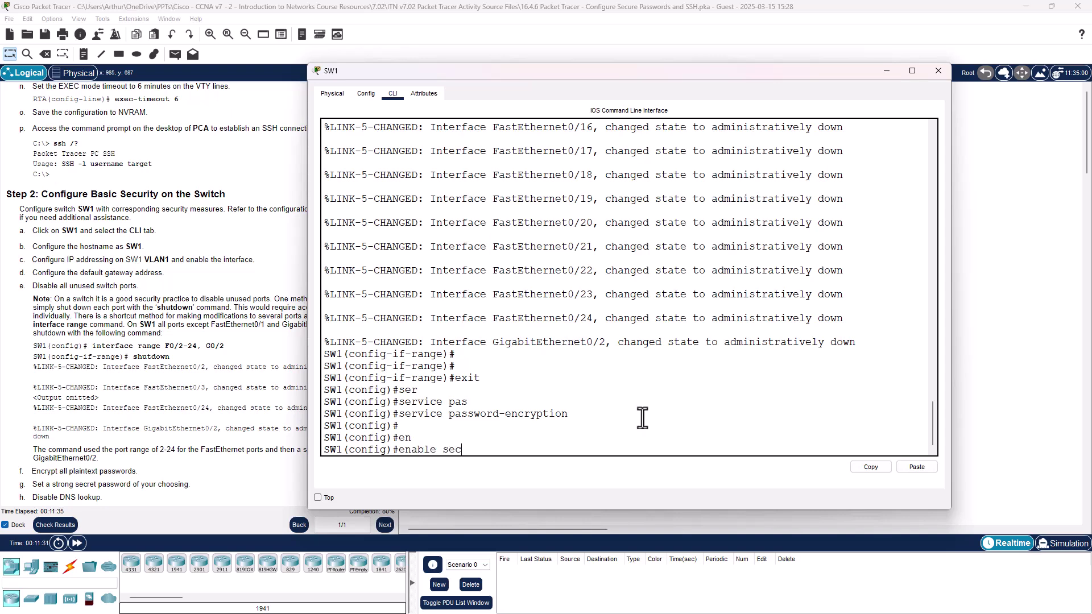
pyautogui.write('ret CiscoCisco')
# Step: Apply the enable secret password and disable DNS lookup with no ip domain-lookup
pyautogui.press('Return')
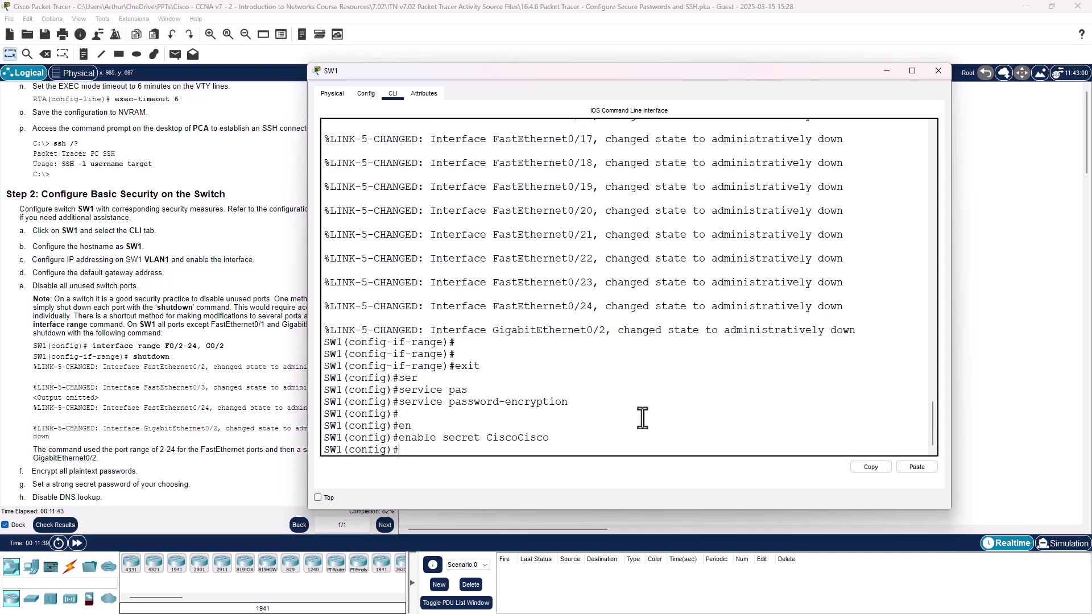
pyautogui.write('n')
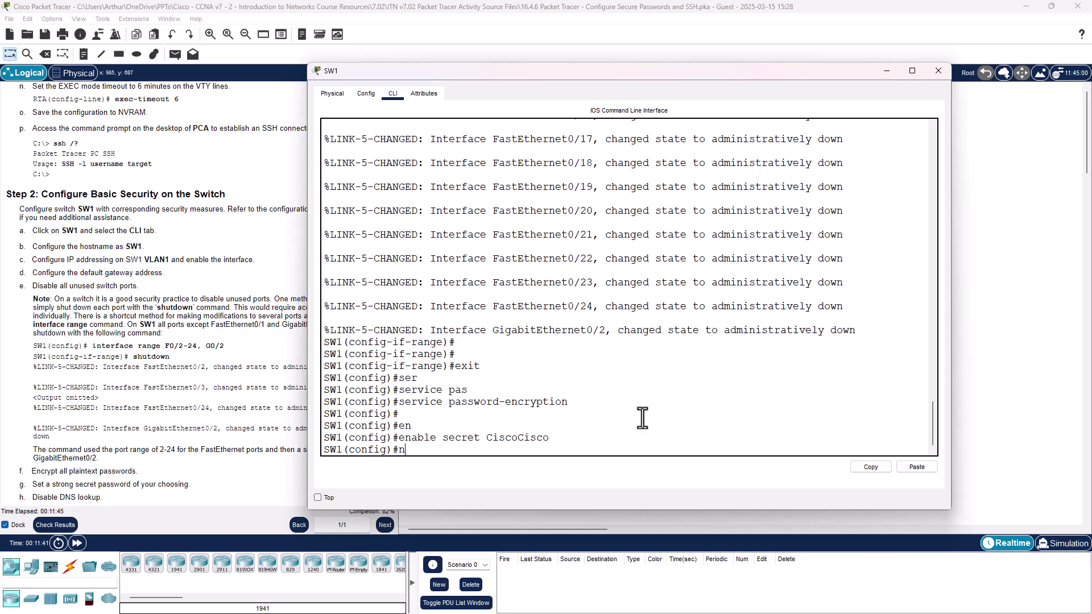
pyautogui.write('o ip domain look')
pyautogui.press('Tab')
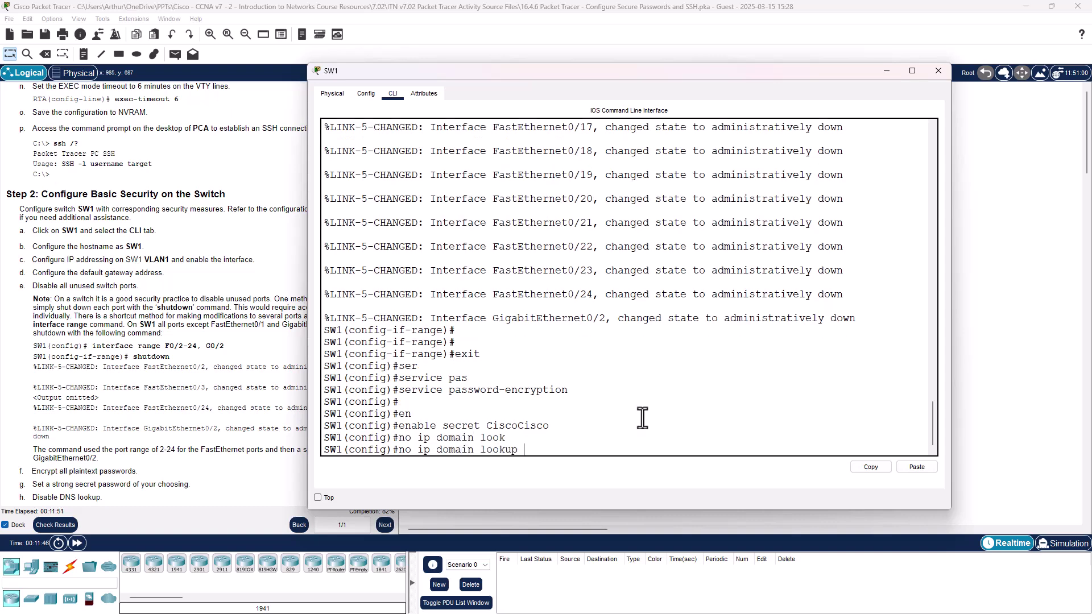
pyautogui.press('Return')
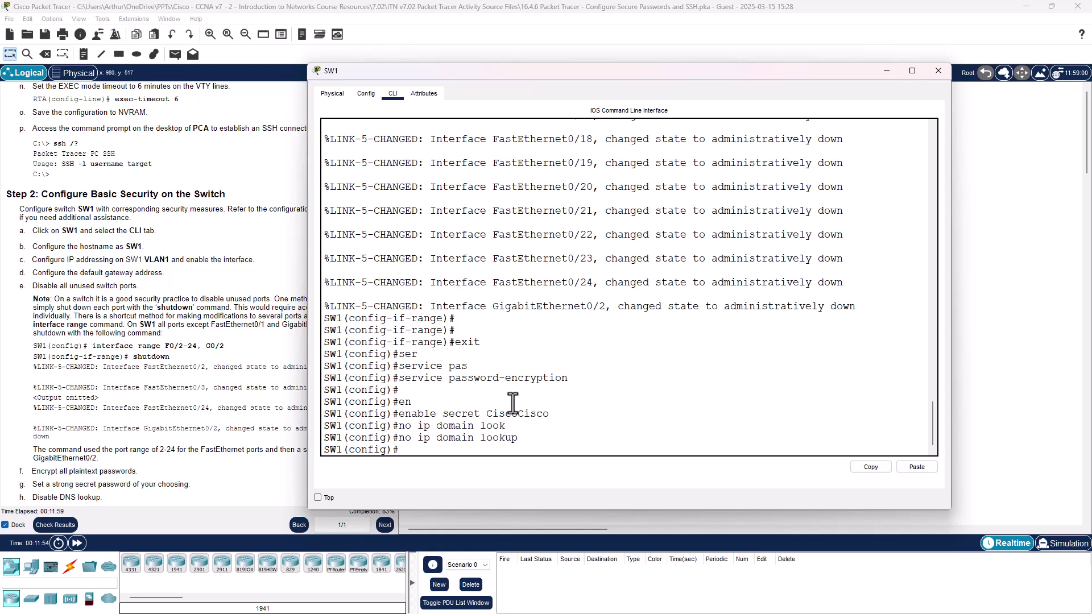
# Step: Set SW1's domain name to CCNA.com with ip domain-name
pyautogui.write('ip')
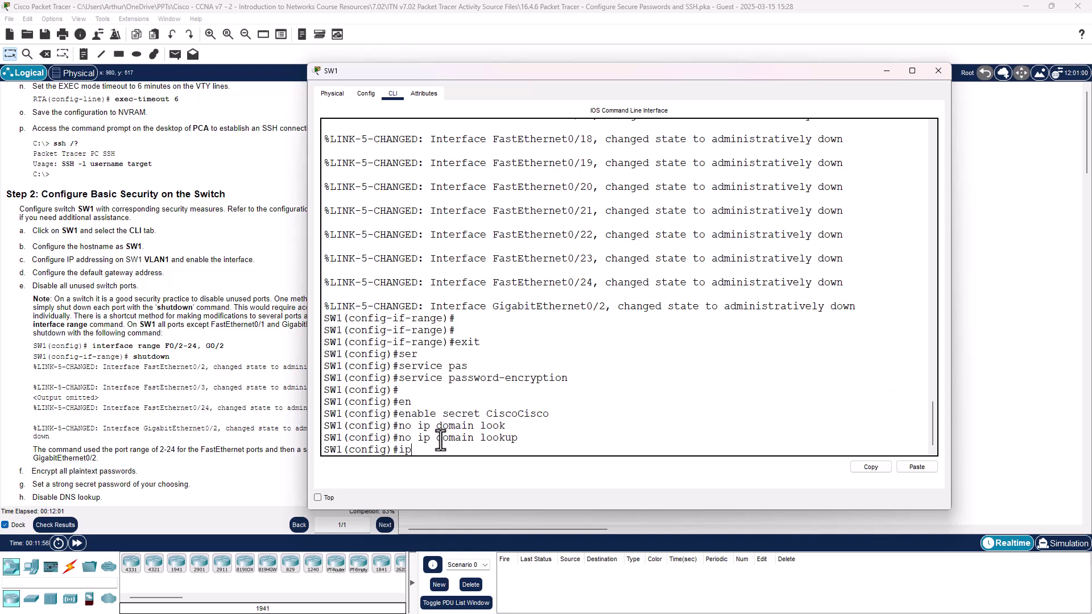
pyautogui.write(' dom')
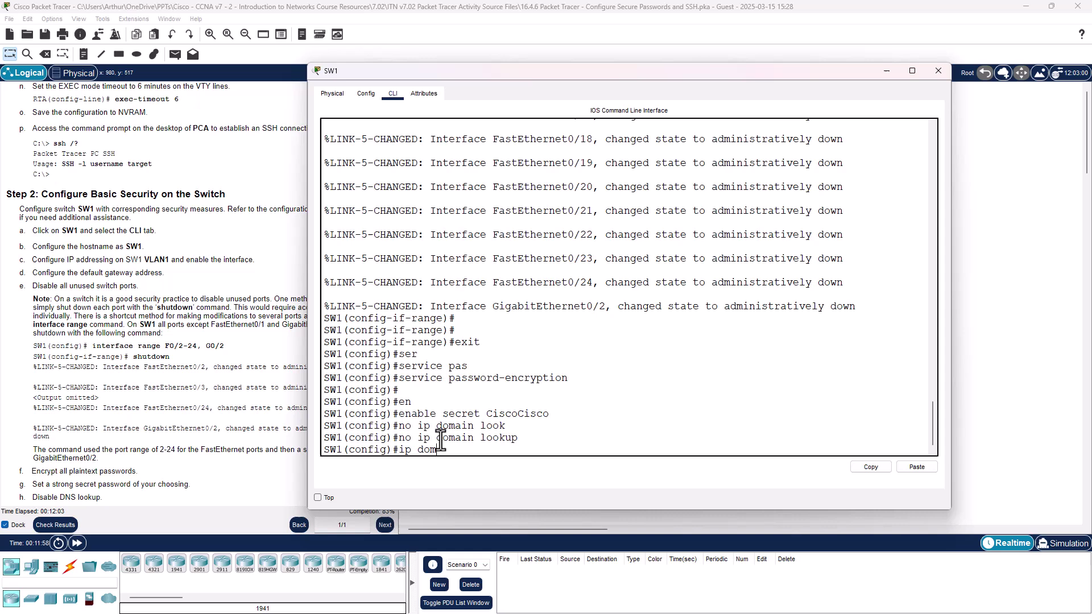
pyautogui.press('BackSpace')
pyautogui.write('main-')
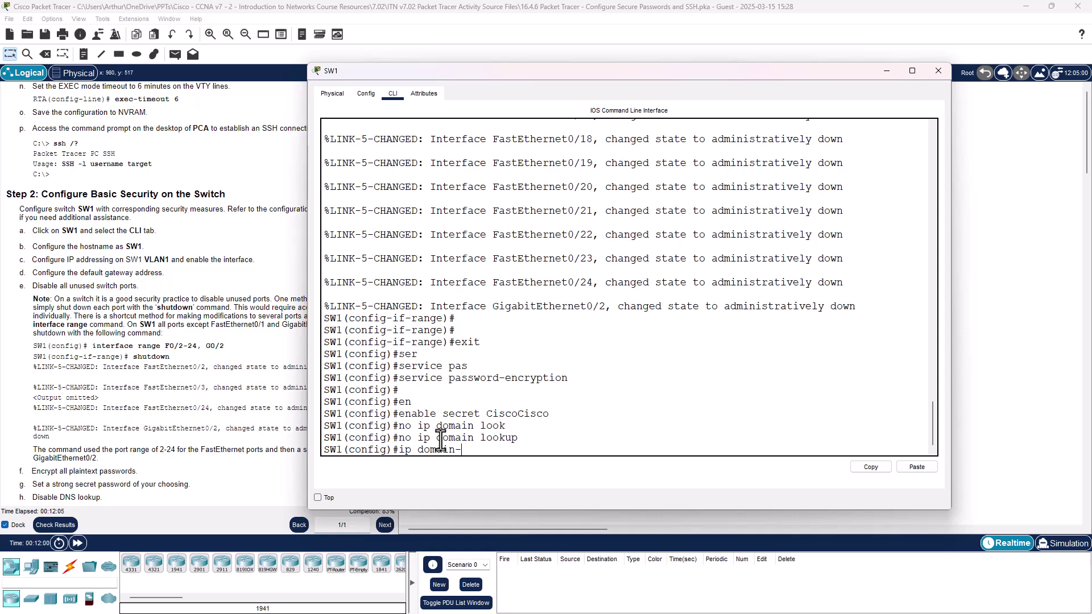
pyautogui.write('name CCNA.com')
pyautogui.press('Return')
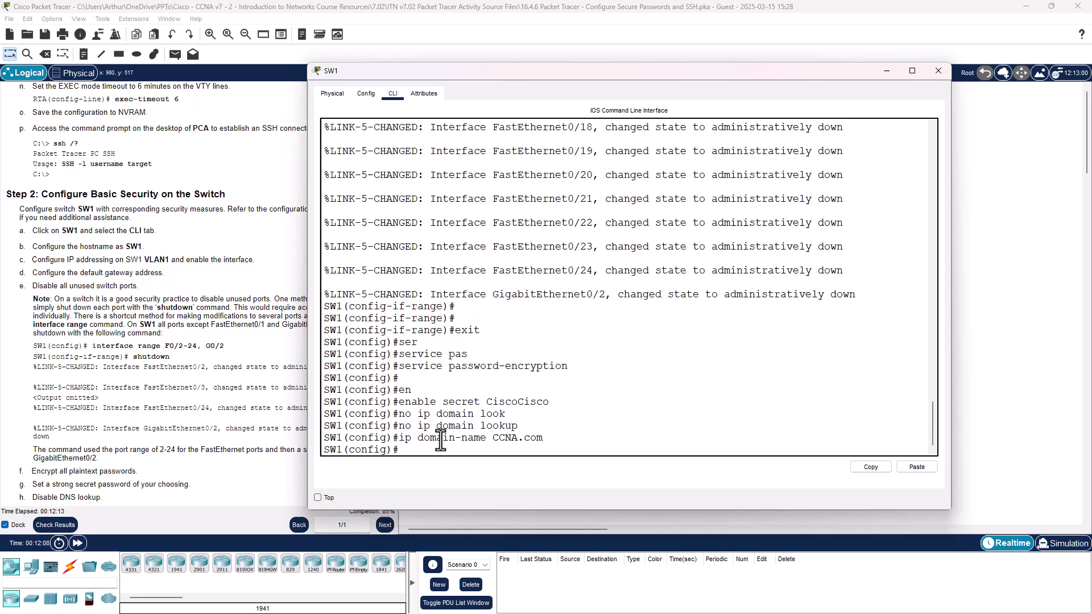
pyautogui.write('username')
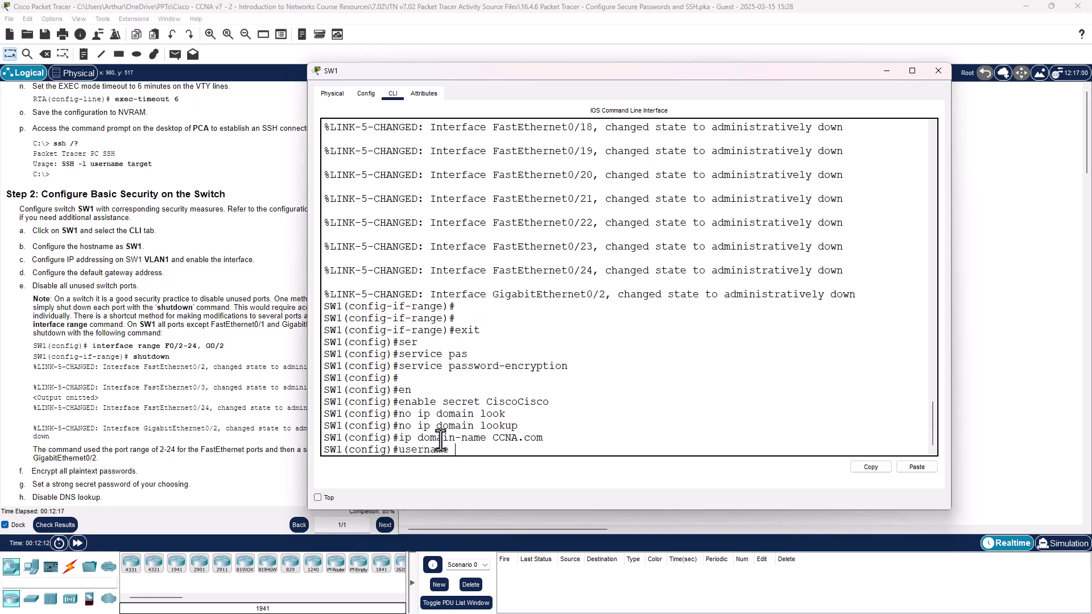
pyautogui.write(' josh secret CiscoC')
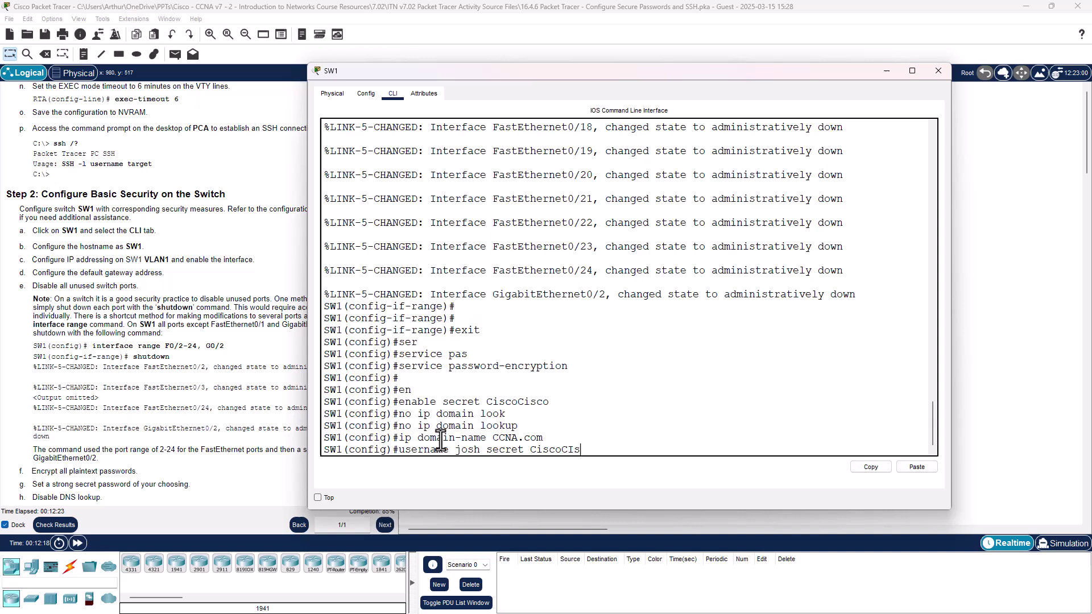
pyautogui.write('isco')
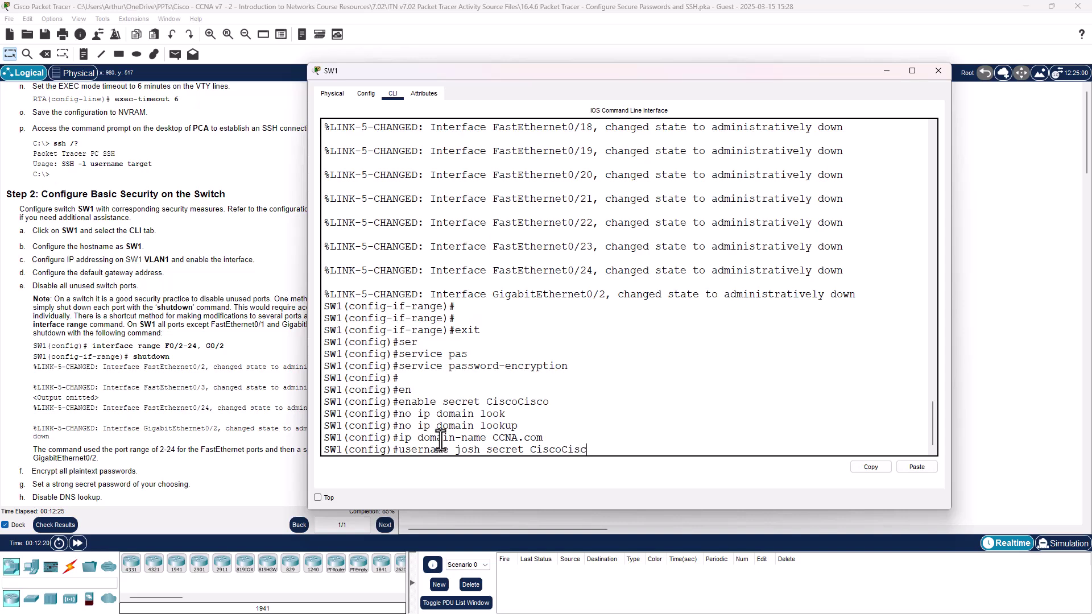
# Step: Submit the username command to create SW1's local user with a secret password
pyautogui.press('Return')
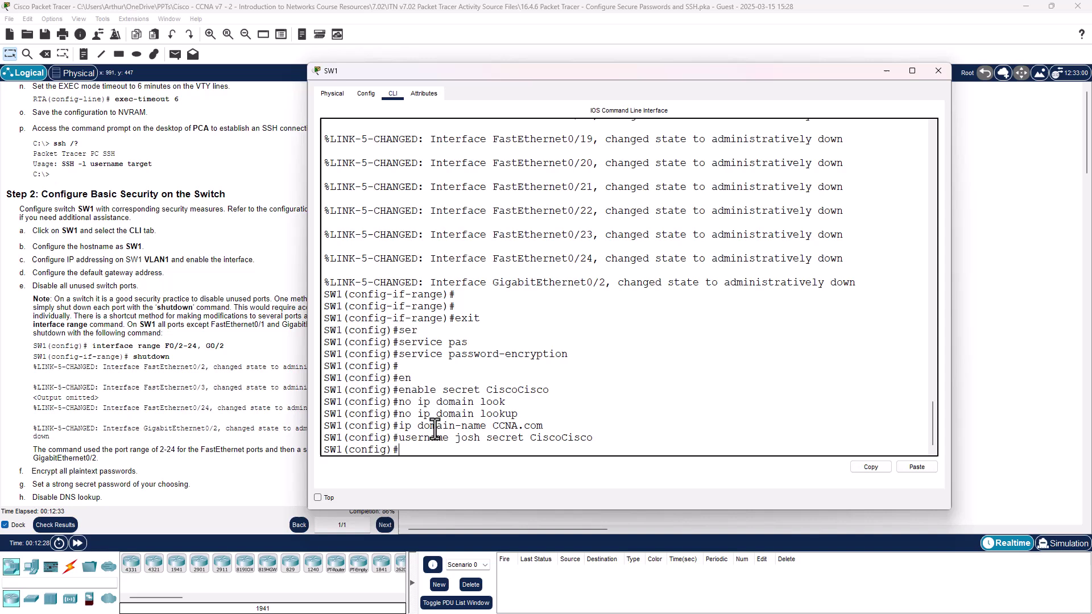
# Step: Enter the crypto key generate command on SW1, correcting its spelling and spacing
pyautogui.write('crp')
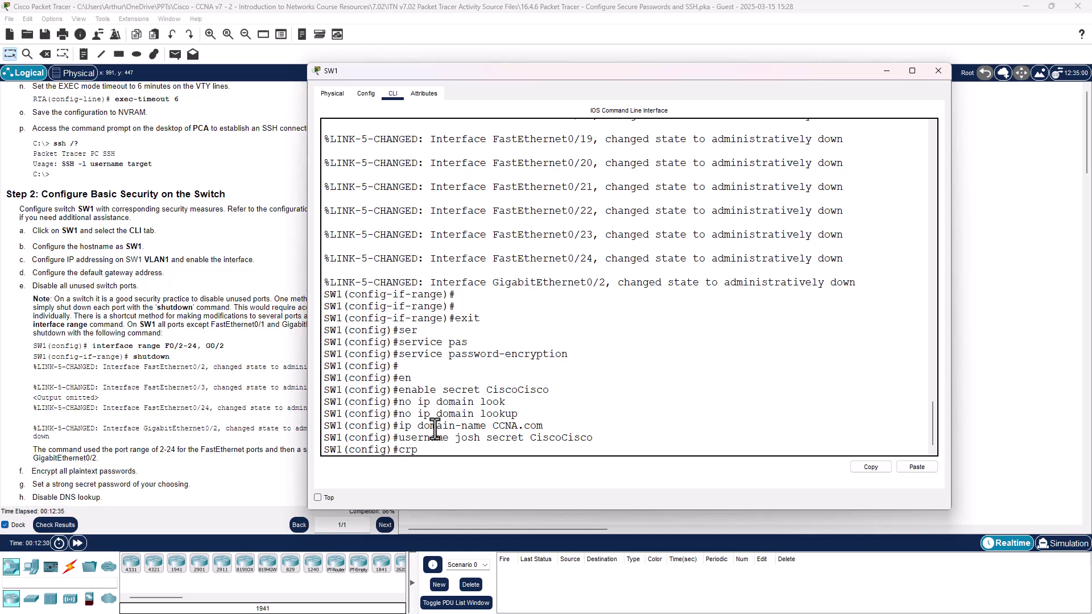
pyautogui.write('to')
pyautogui.press('Tab')
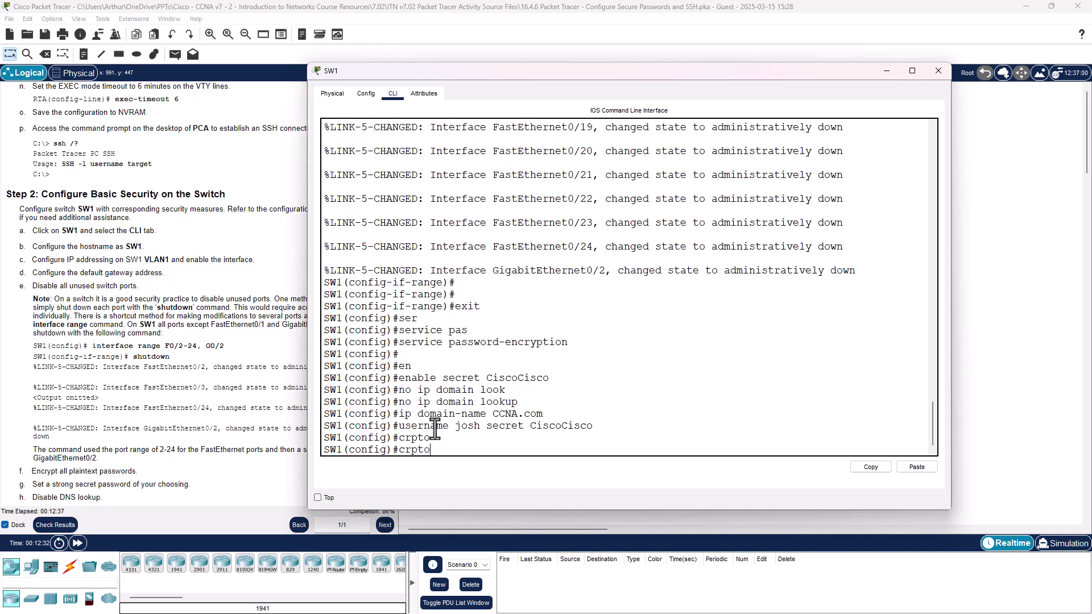
pyautogui.write('key gen')
pyautogui.press('Tab')
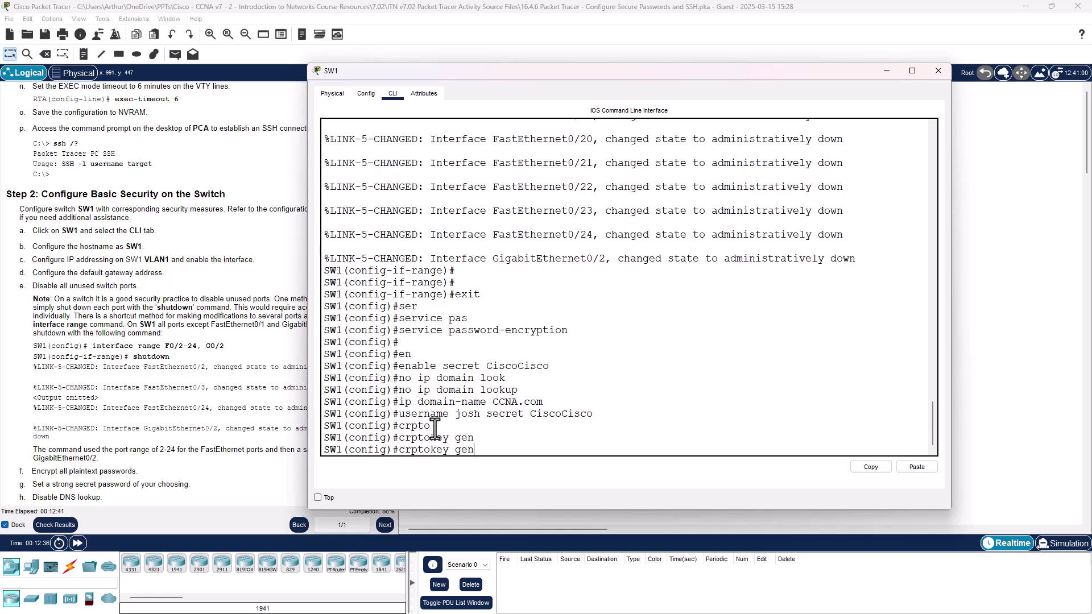
pyautogui.press('Left')
pyautogui.press('Left')
pyautogui.press('Left')
pyautogui.press('Left')
pyautogui.press('Left')
pyautogui.press('Left')
pyautogui.press('Left')
pyautogui.press('Tab')
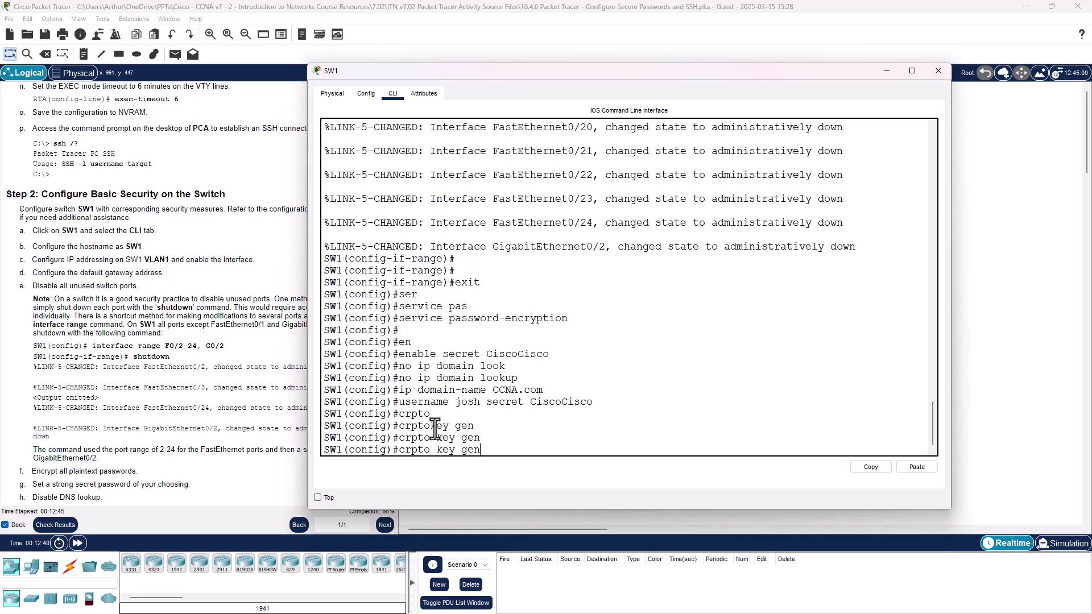
pyautogui.press('Return')
pyautogui.write('cr')
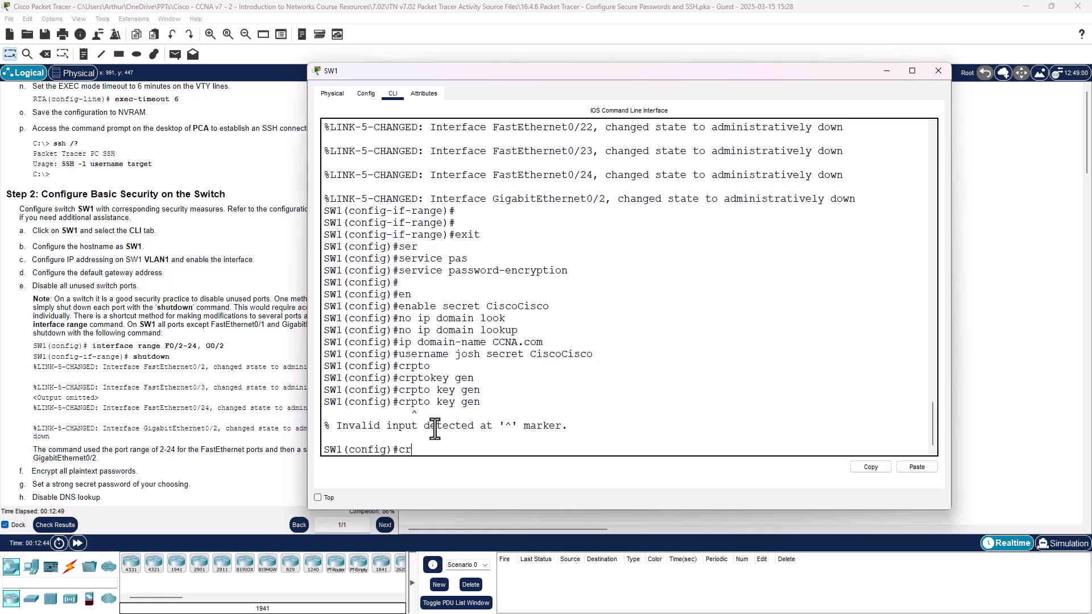
pyautogui.write('ypto key gen')
pyautogui.press('Tab')
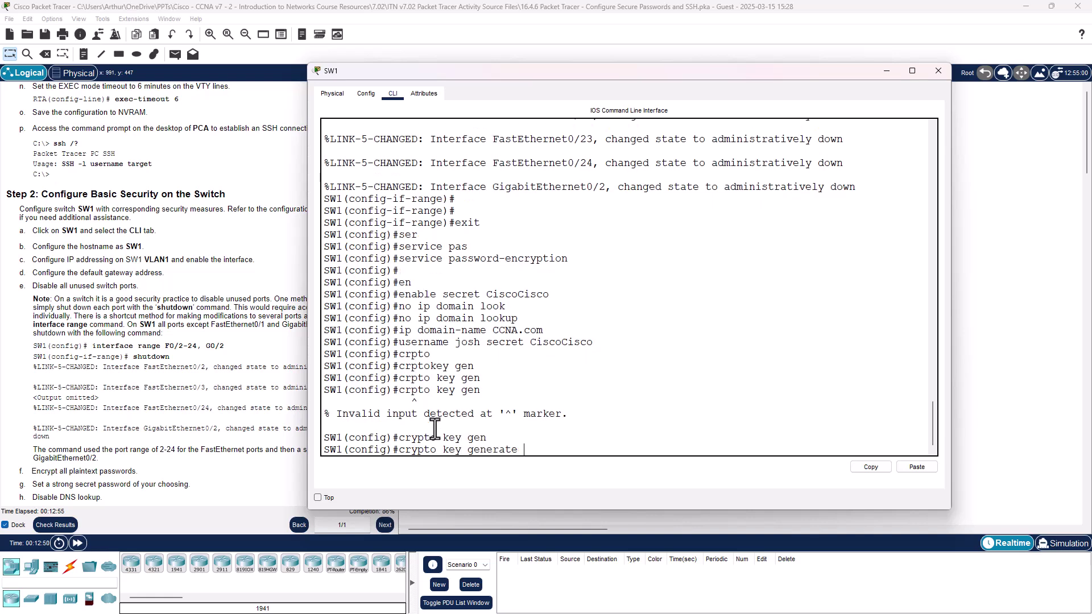
pyautogui.press('Return')
# Step: Generate 1024-bit RSA keys for SSH, then begin typing line vty 0 5
pyautogui.press('Up')
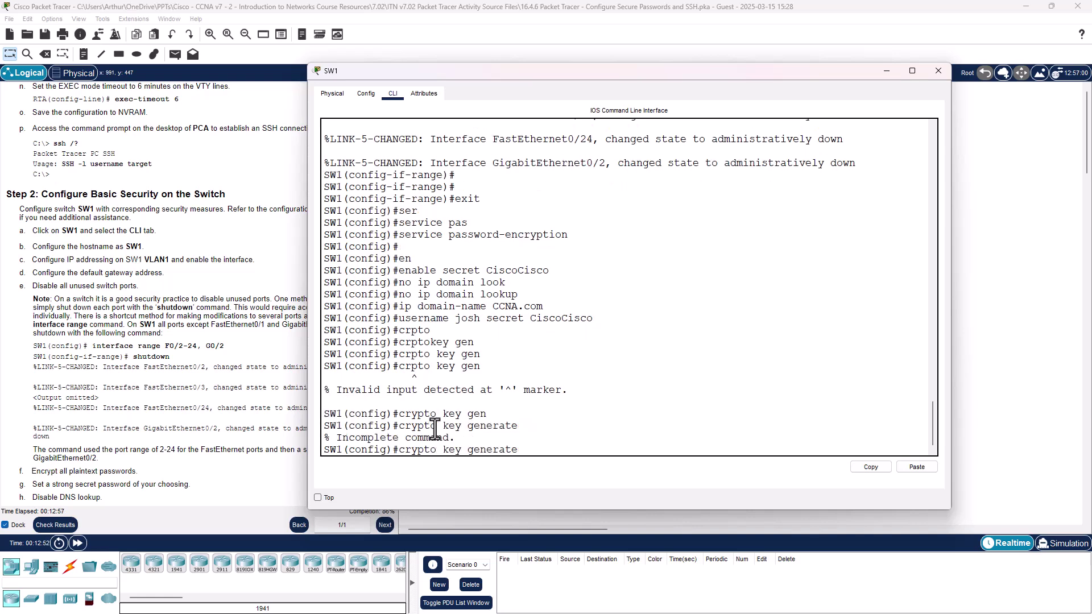
pyautogui.write('rsa')
pyautogui.press('Return')
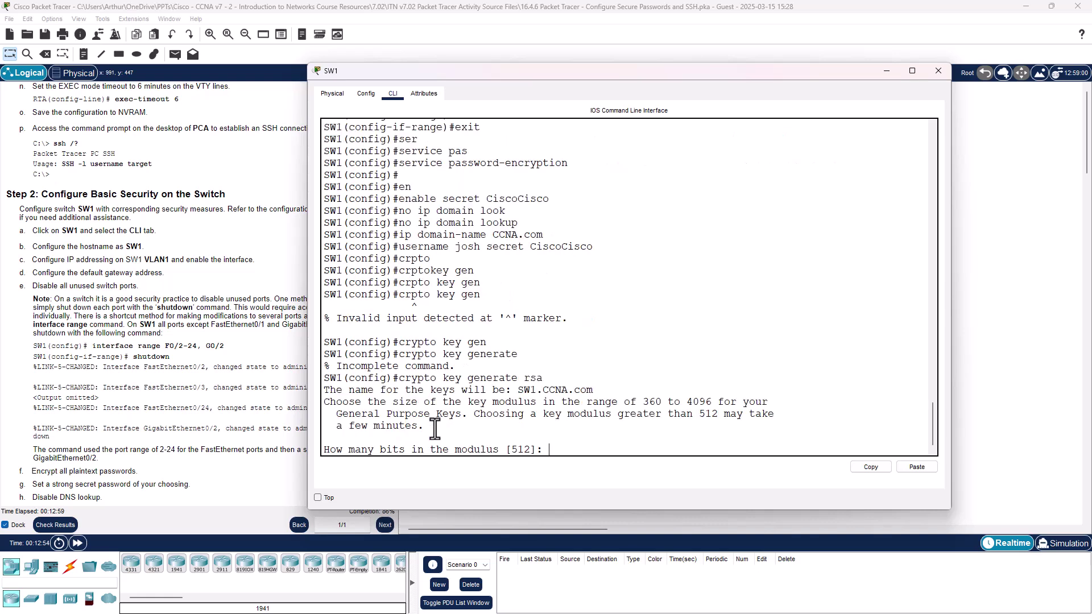
pyautogui.write('1024')
pyautogui.press('Return')
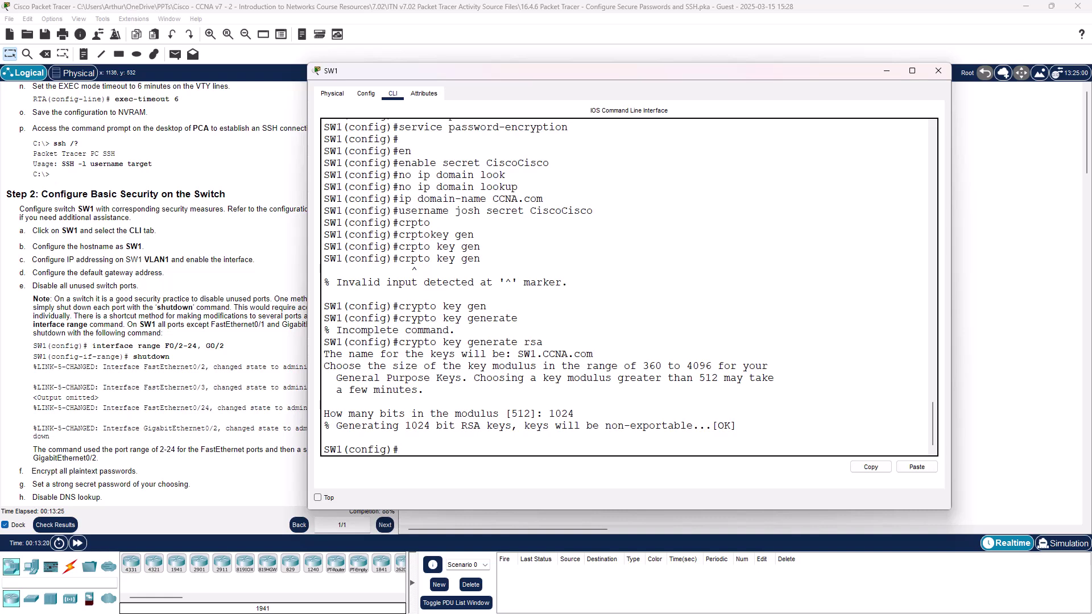
pyautogui.press('Return')
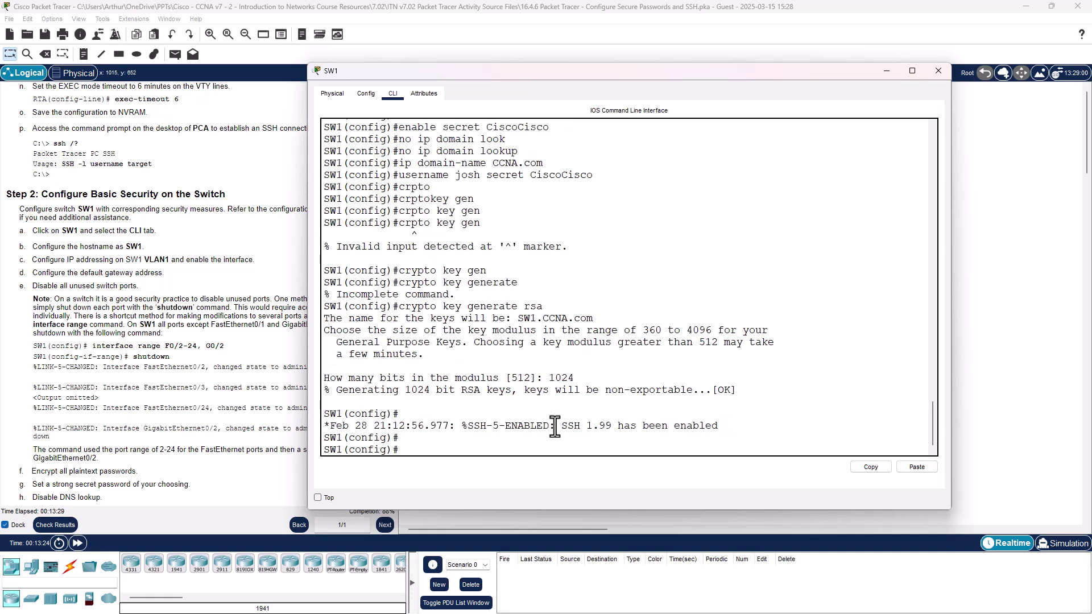
pyautogui.write('line vty 0 5')
# Step: Select VTY lines 0–4 and restrict them to SSH with transport input ssh
pyautogui.press('BackSpace')
pyautogui.write('4')
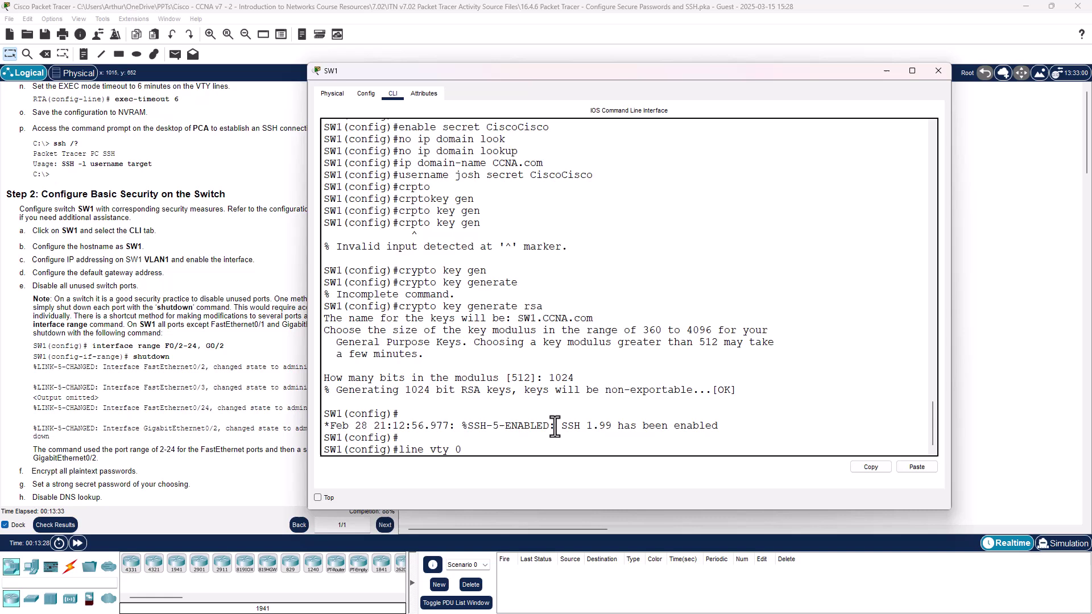
pyautogui.press('Return')
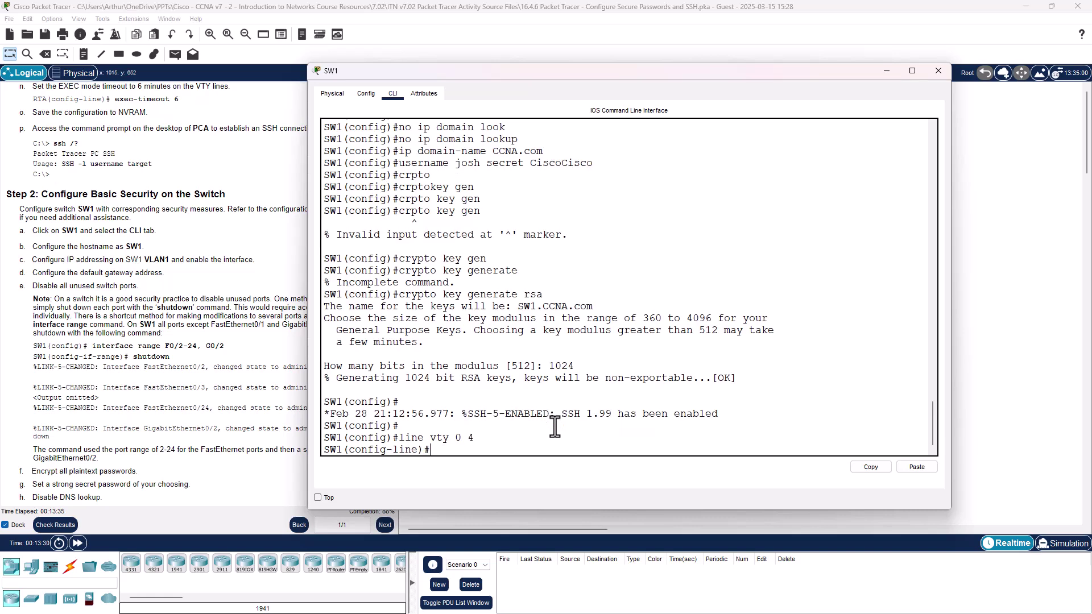
pyautogui.write('in')
pyautogui.press('Tab')
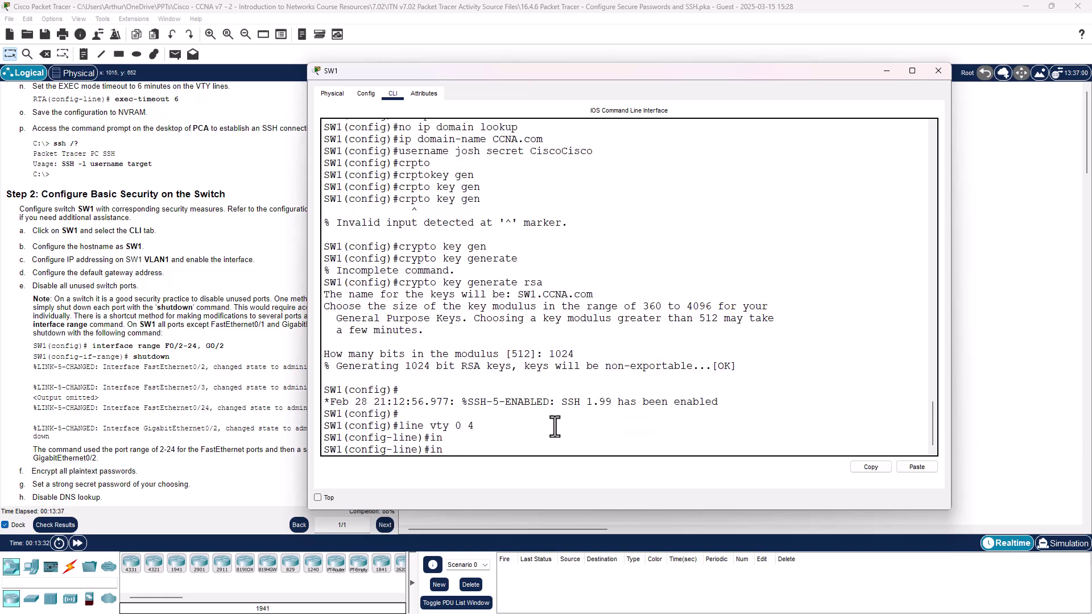
pyautogui.write('put')
pyautogui.press('Tab')
pyautogui.press('BackSpace')
pyautogui.press('BackSpace')
pyautogui.press('BackSpace')
pyautogui.press('BackSpace')
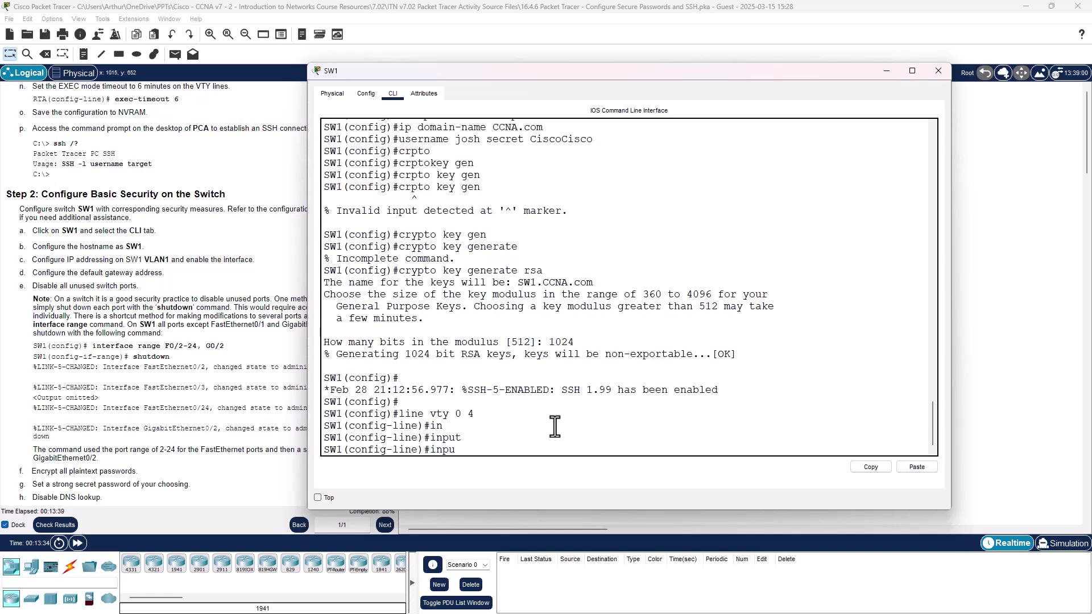
pyautogui.press('BackSpace')
pyautogui.write('tra')
pyautogui.press('Tab')
pyautogui.write('in')
pyautogui.press('Tab')
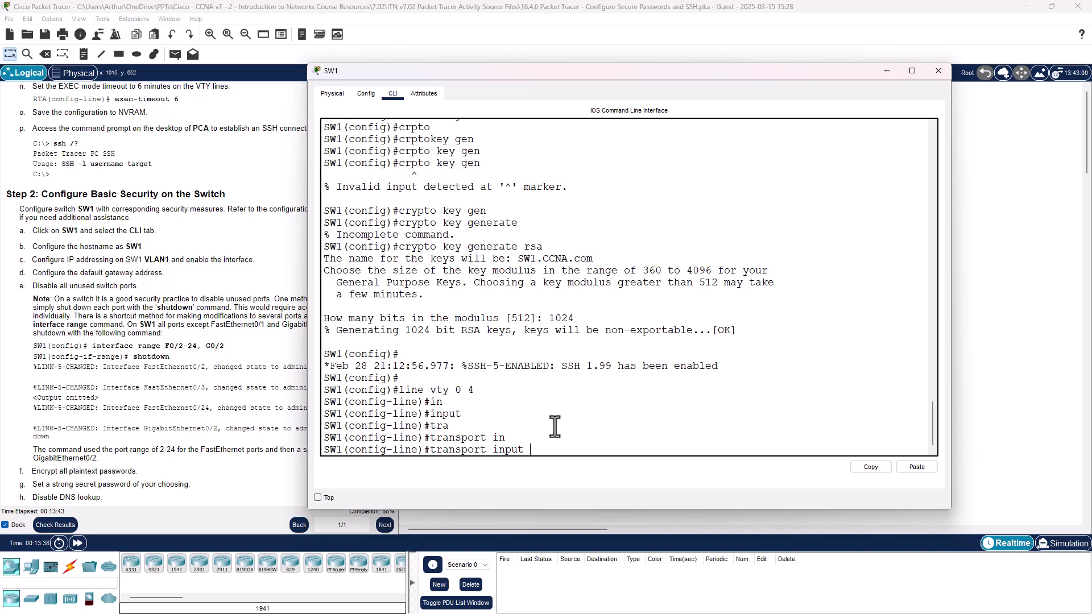
pyautogui.write('ssh')
pyautogui.press('Return')
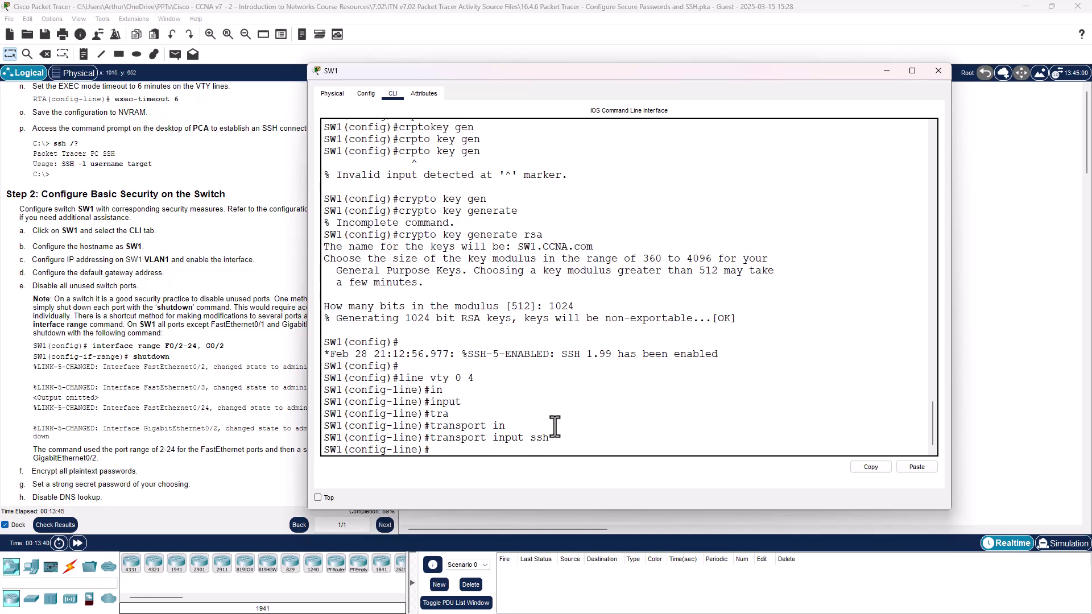
# Step: Require local login on the VTY lines and set exec-timeout to 6 minutes
pyautogui.write('login local')
pyautogui.press('Return')
pyautogui.write('exe')
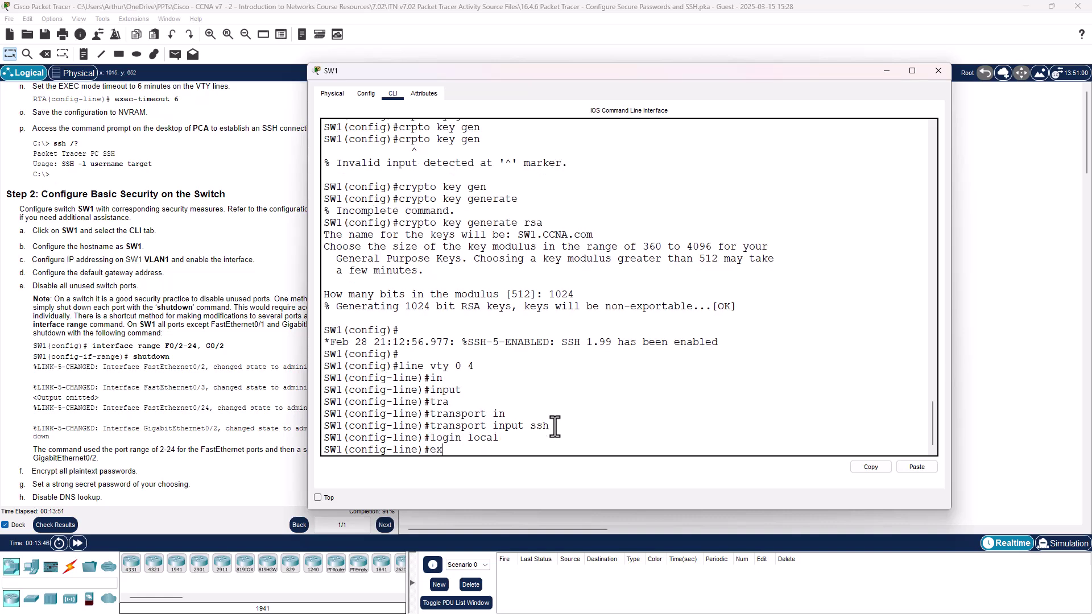
pyautogui.press('Tab')
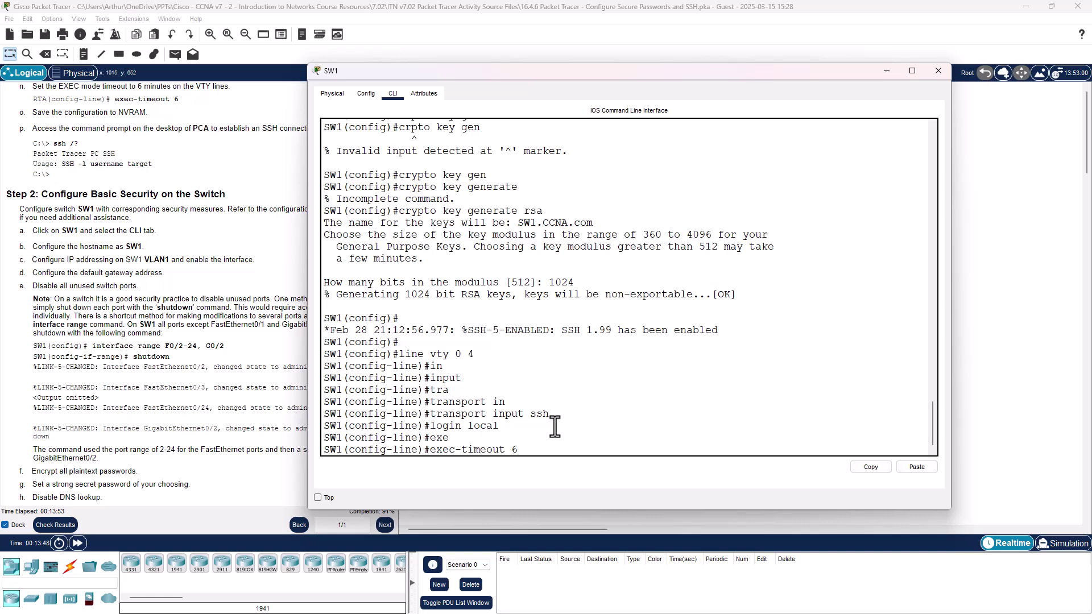
pyautogui.write('6')
pyautogui.press('Return')
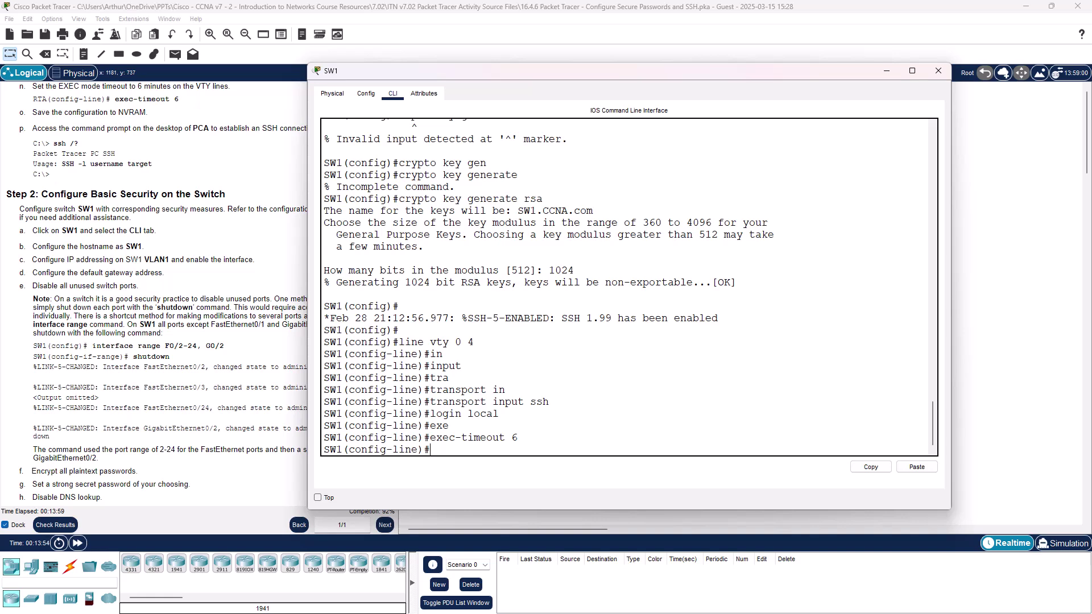
# Step: Return SW1 to privileged mode with end
pyautogui.click(591, 431)
pyautogui.write('ex')
pyautogui.press('BackSpace')
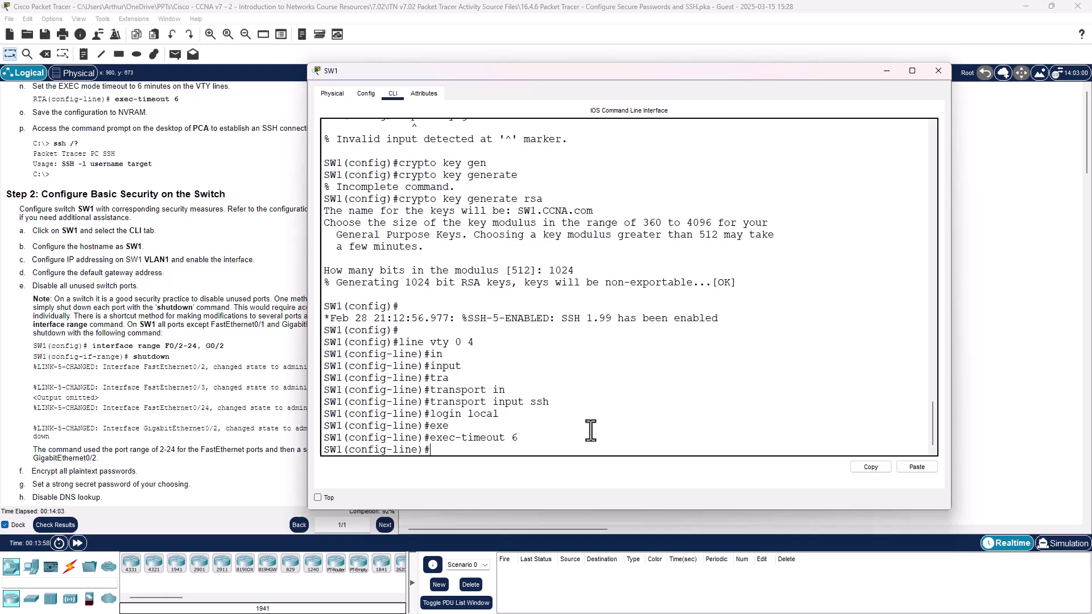
pyautogui.write('nd')
pyautogui.press('Return')
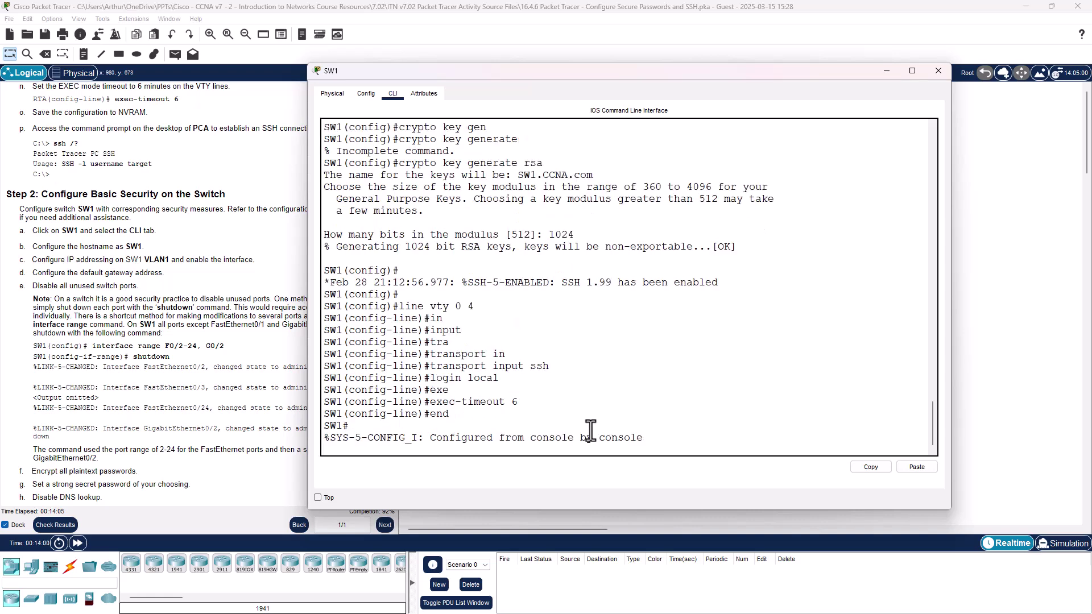
# Step: Run copy run start on SW1 to write running-config to startup-config
pyautogui.press('Return')
pyautogui.write('copy r')
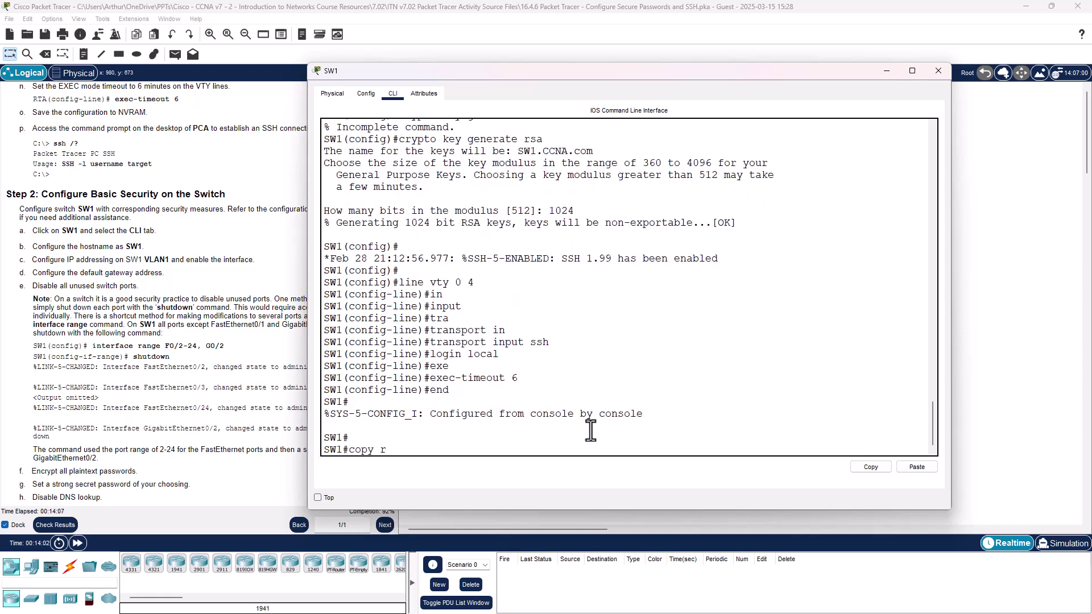
pyautogui.write('un start')
pyautogui.press('Return')
pyautogui.press('Return')
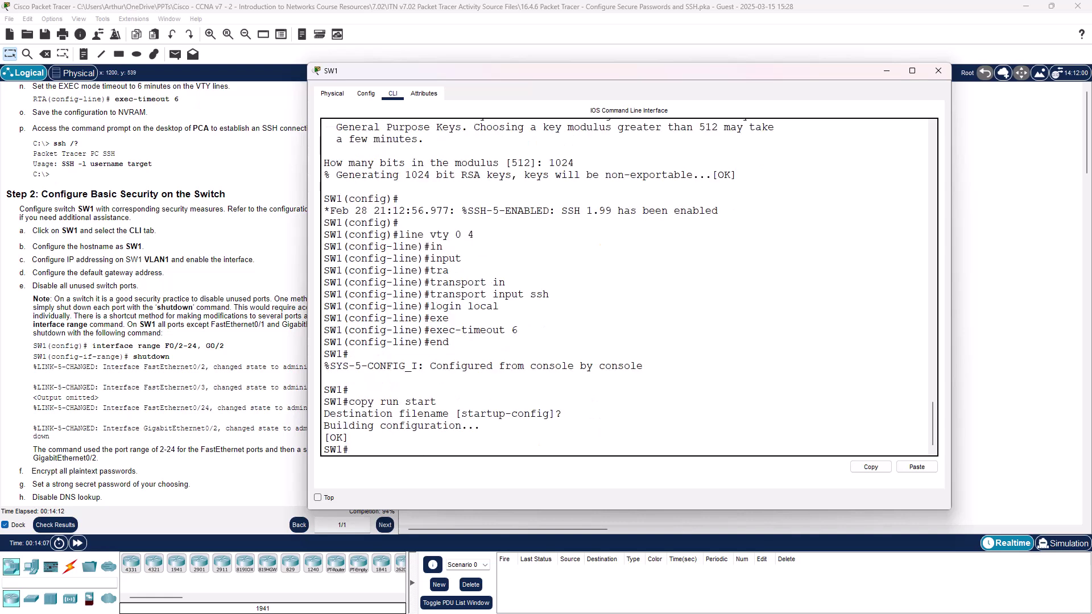
# Step: Close SW1's window and bring up PCA's Command Prompt
pyautogui.click(939, 71)
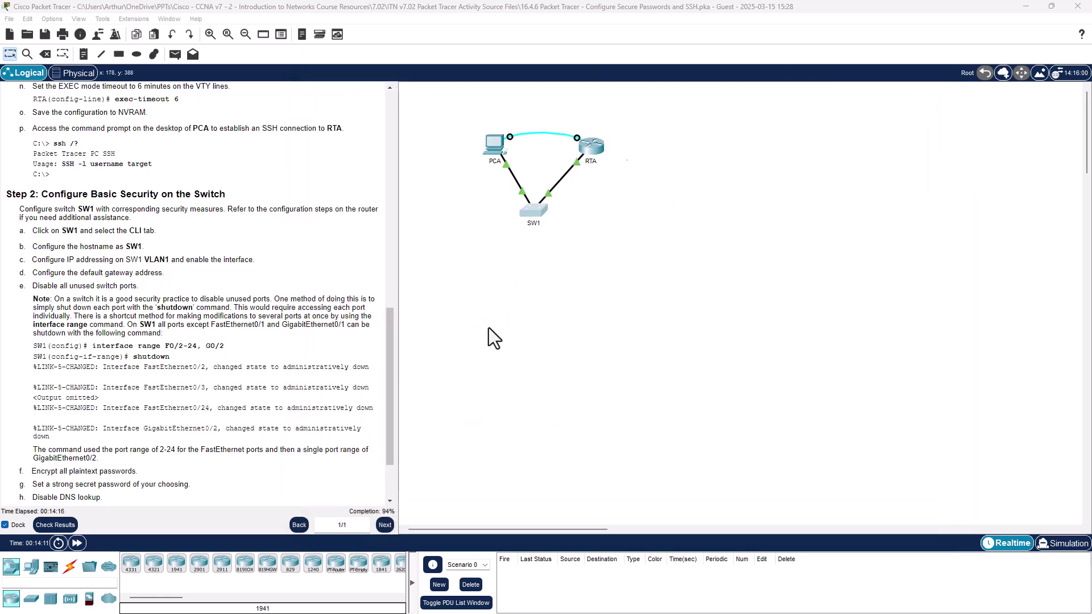
pyautogui.click(490, 142)
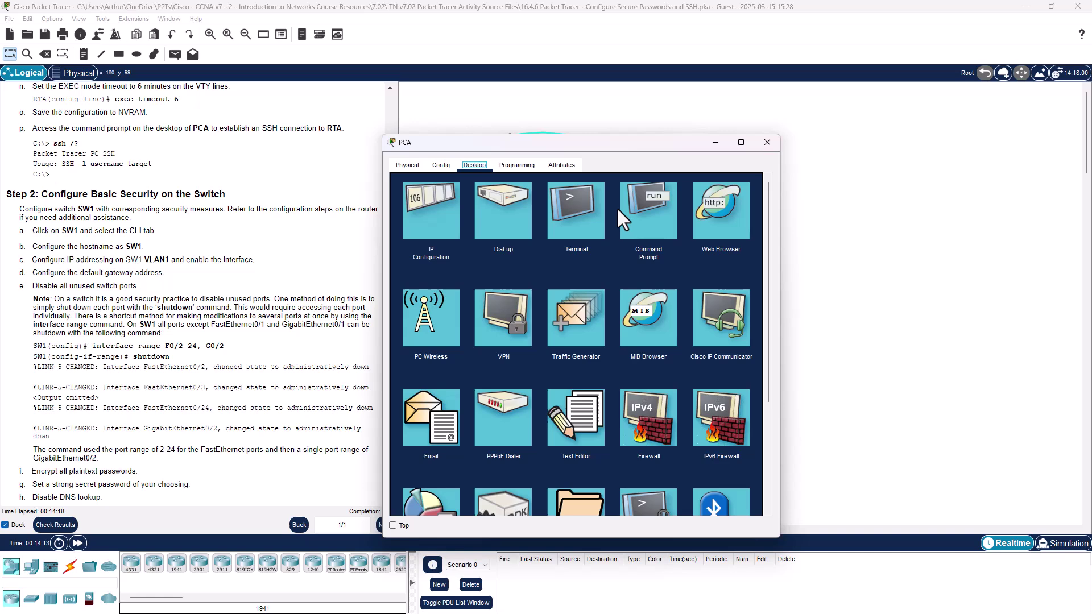
pyautogui.click(646, 209)
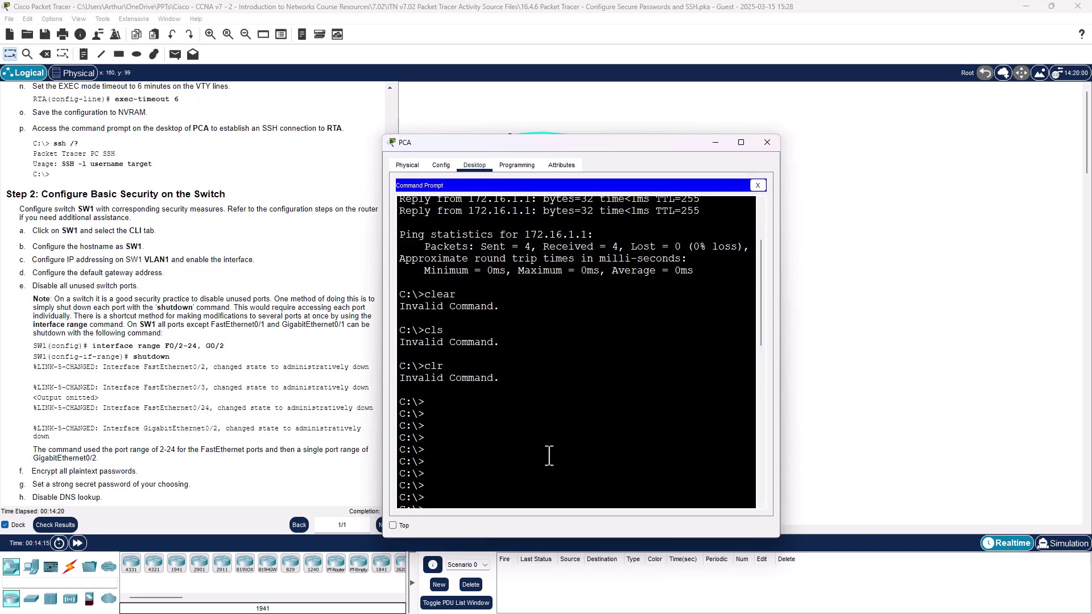
pyautogui.scroll(-1, 602, 443)
pyautogui.scroll(-5, 602, 443)
# Step: SSH from PCA to SW1 at 172.16.1.2, log in with the correct password, and close PCA
pyautogui.press('Up')
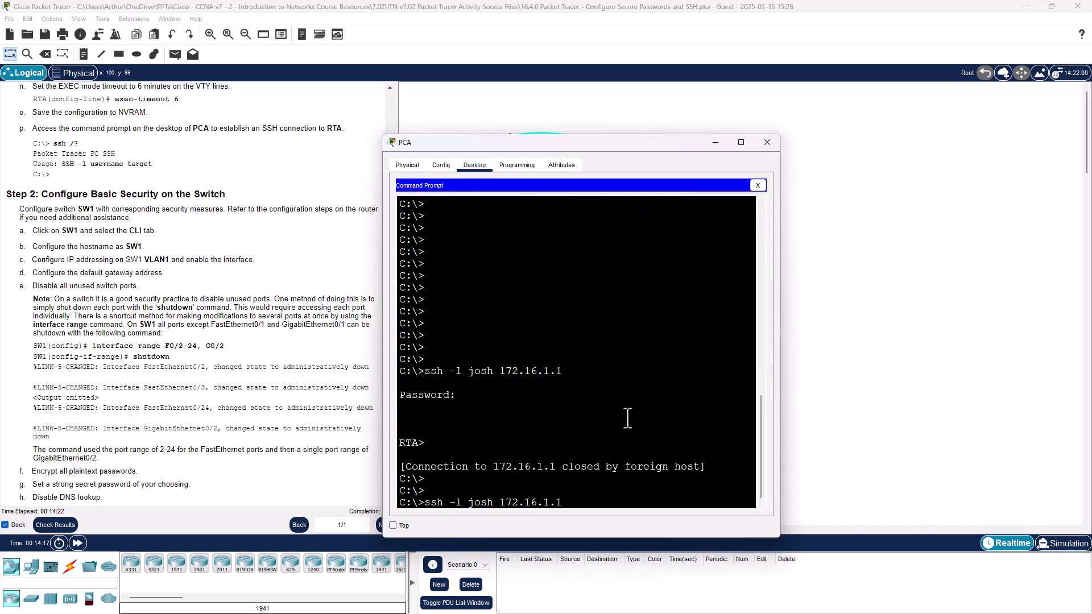
pyautogui.press('BackSpace')
pyautogui.write('2')
pyautogui.press('Return')
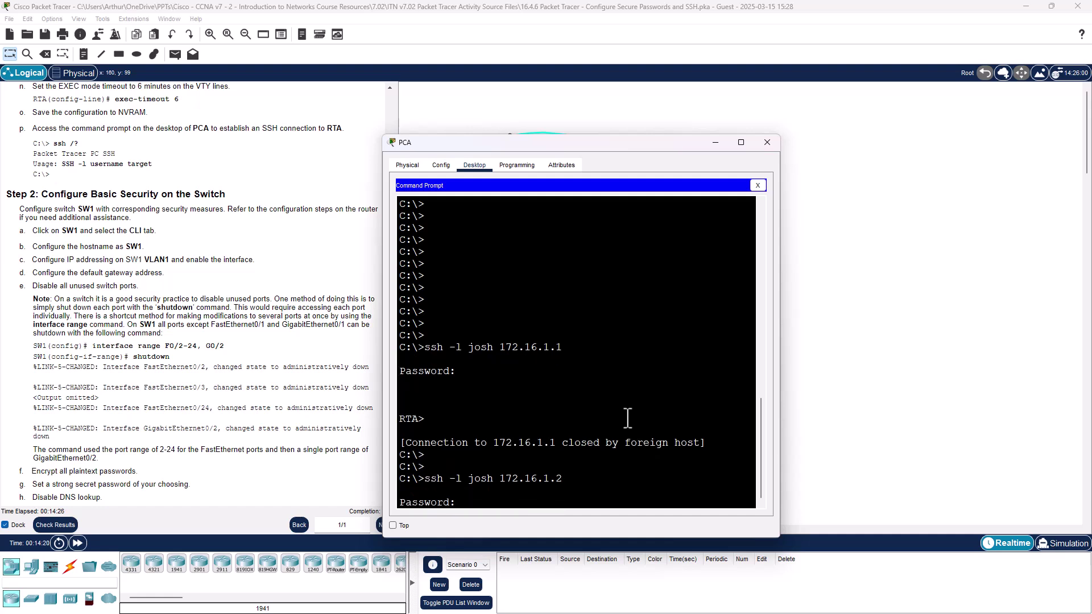
pyautogui.press('Return')
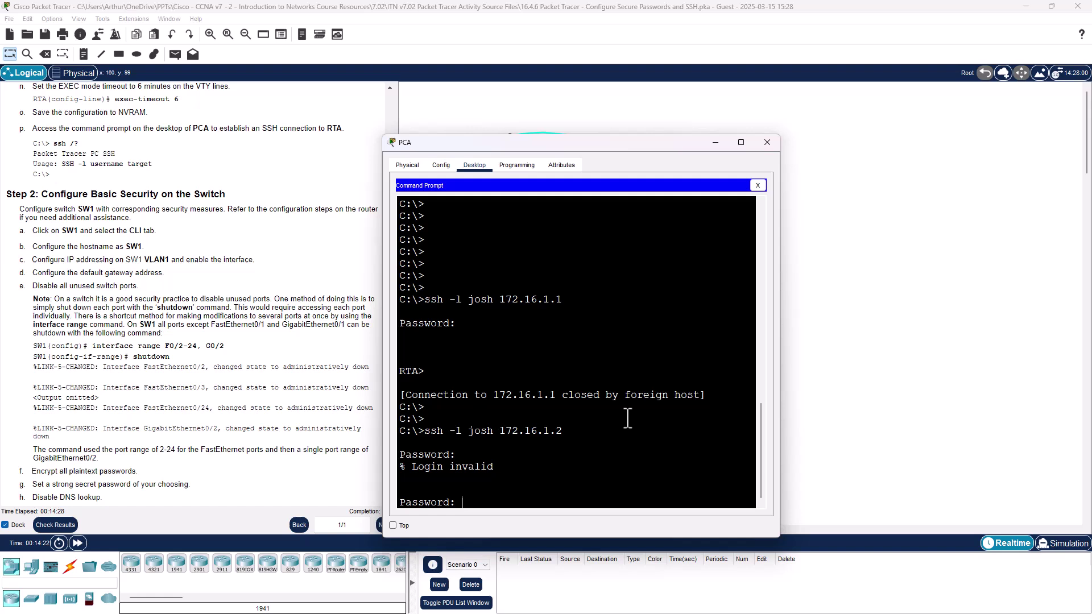
pyautogui.press('Return')
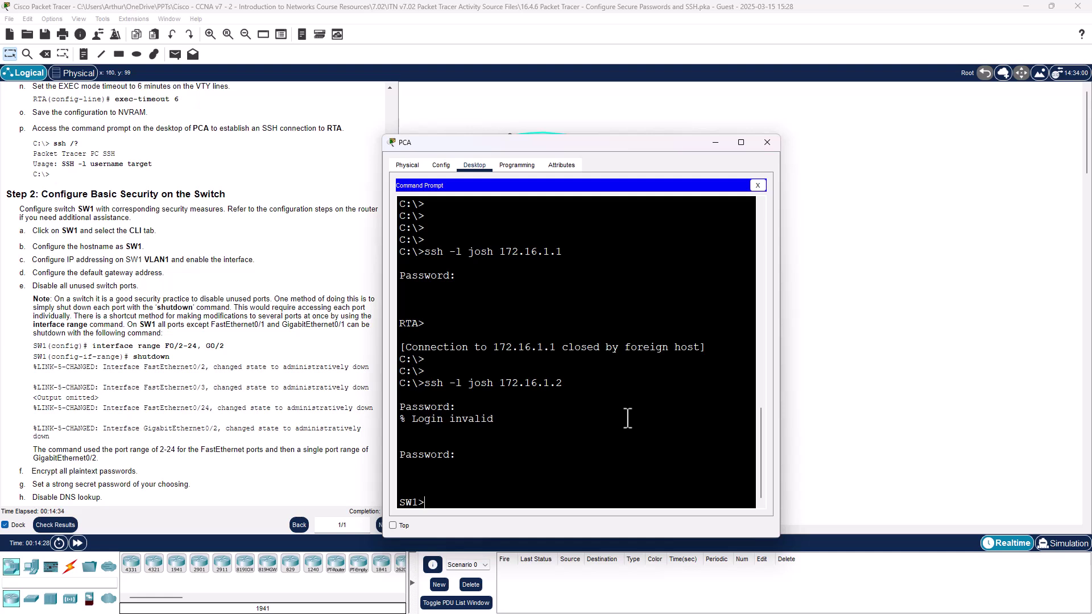
pyautogui.click(758, 141)
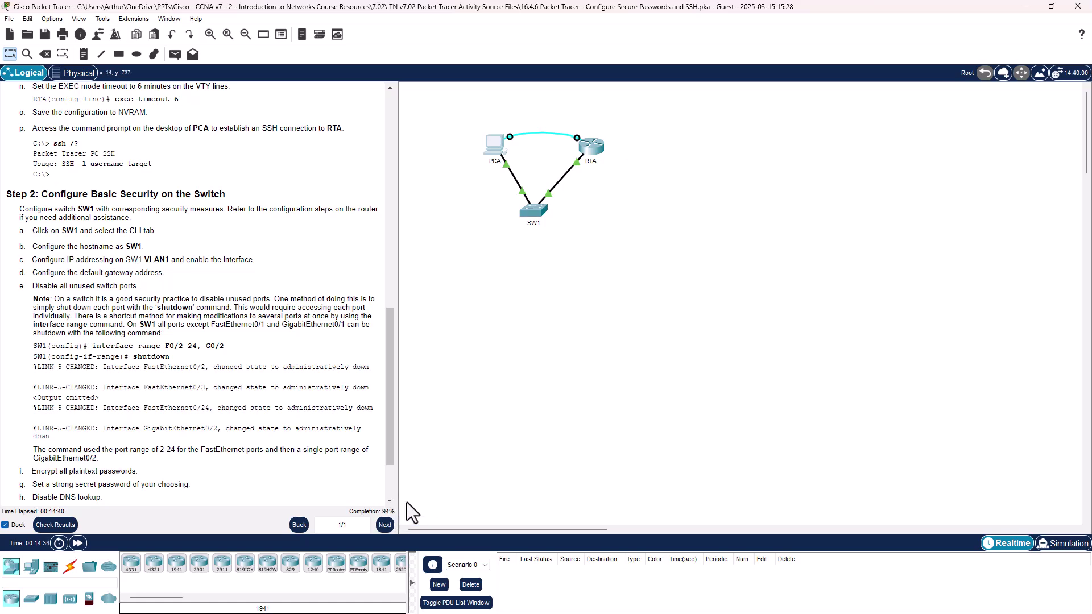
pyautogui.click(70, 526)
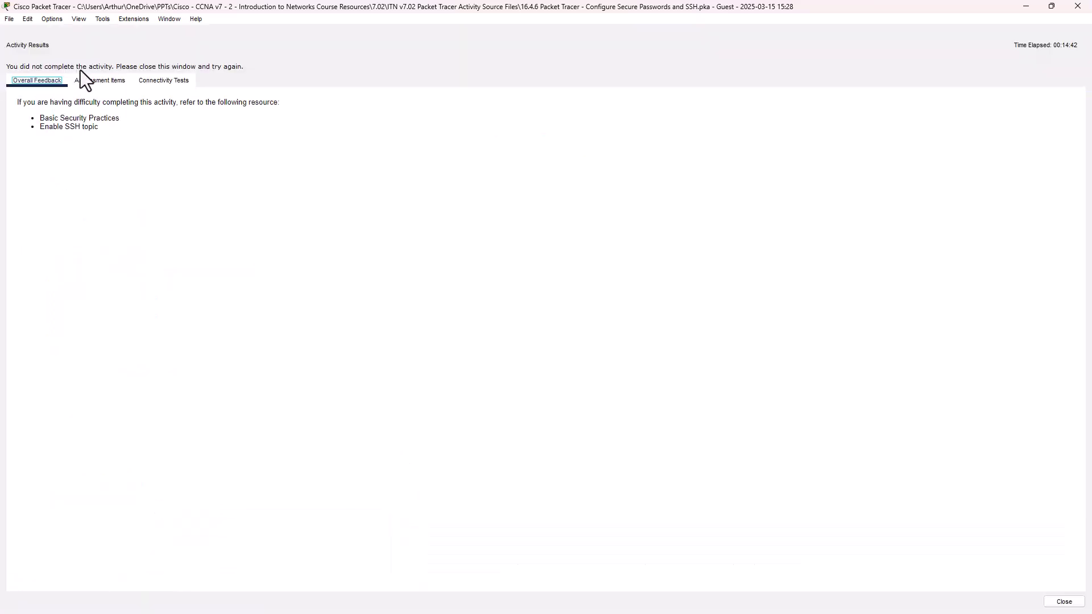
pyautogui.click(95, 85)
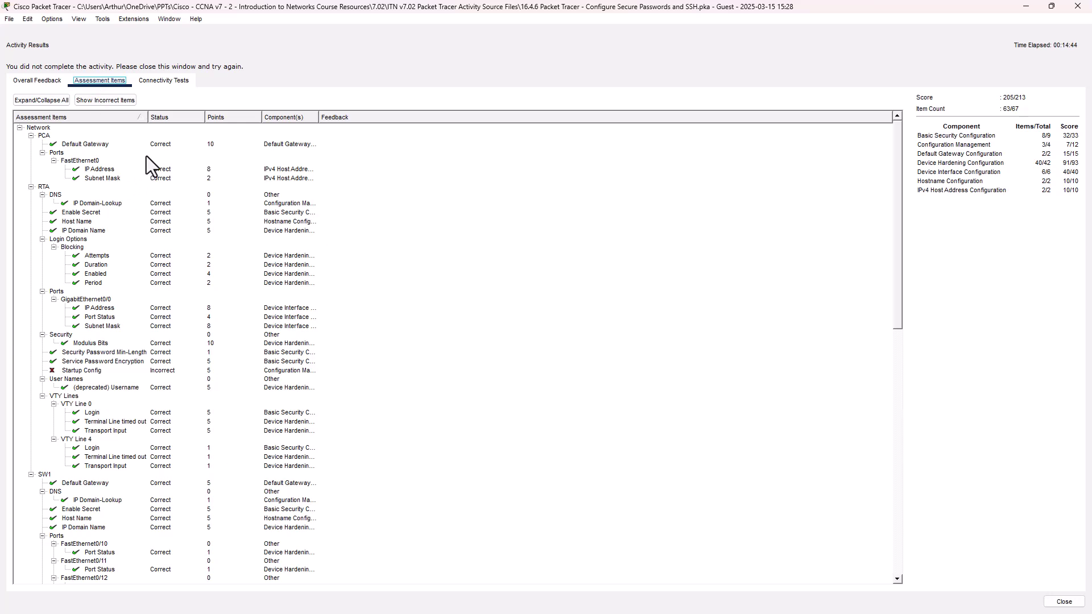
pyautogui.click(91, 371)
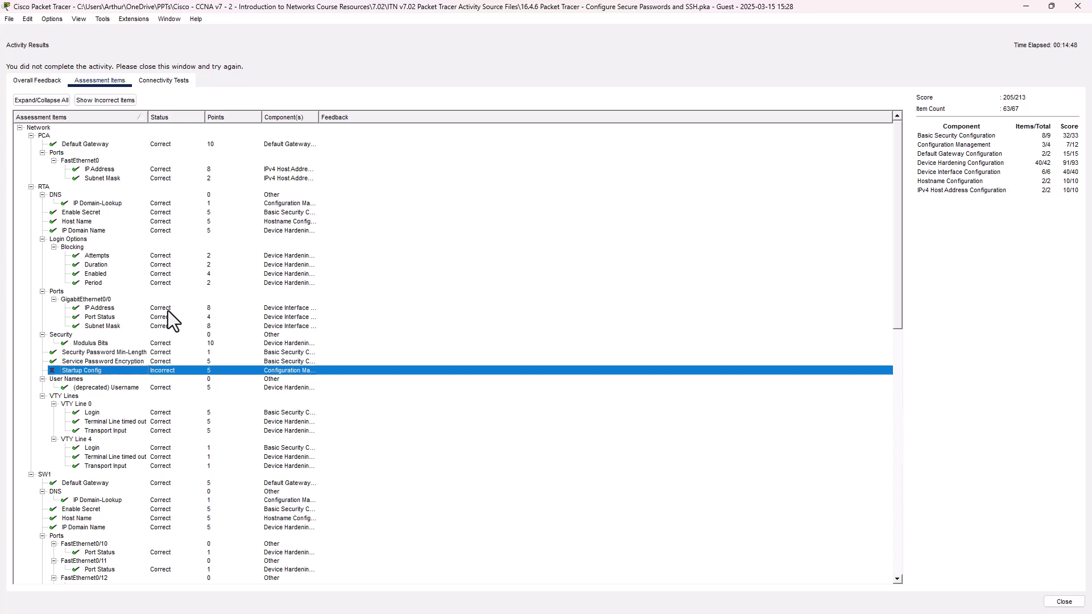
pyautogui.scroll(-1, 168, 310)
pyautogui.scroll(-20, 168, 311)
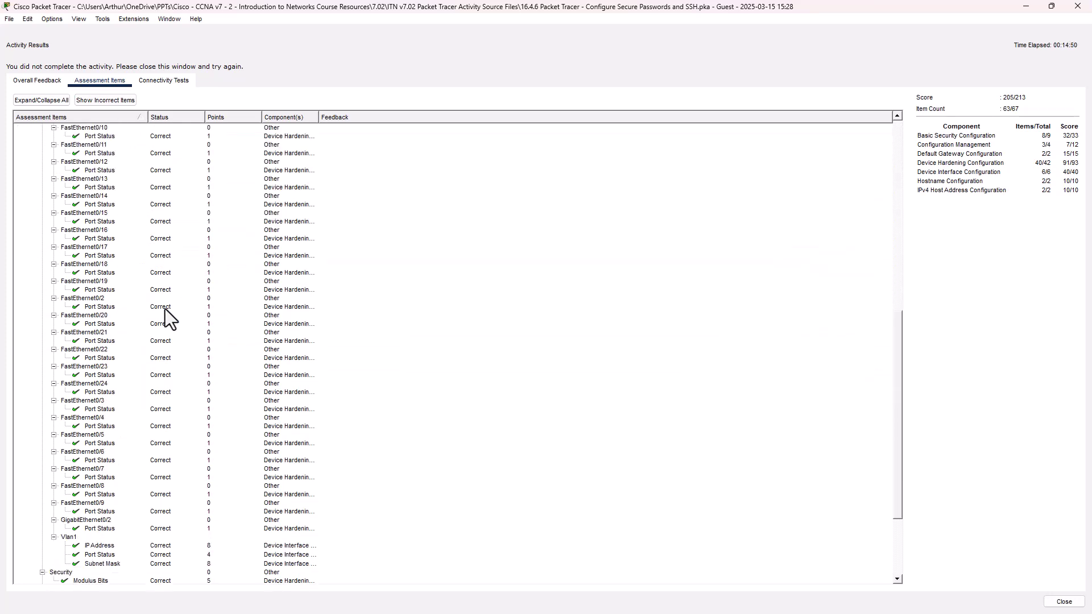
pyautogui.scroll(-1, 165, 308)
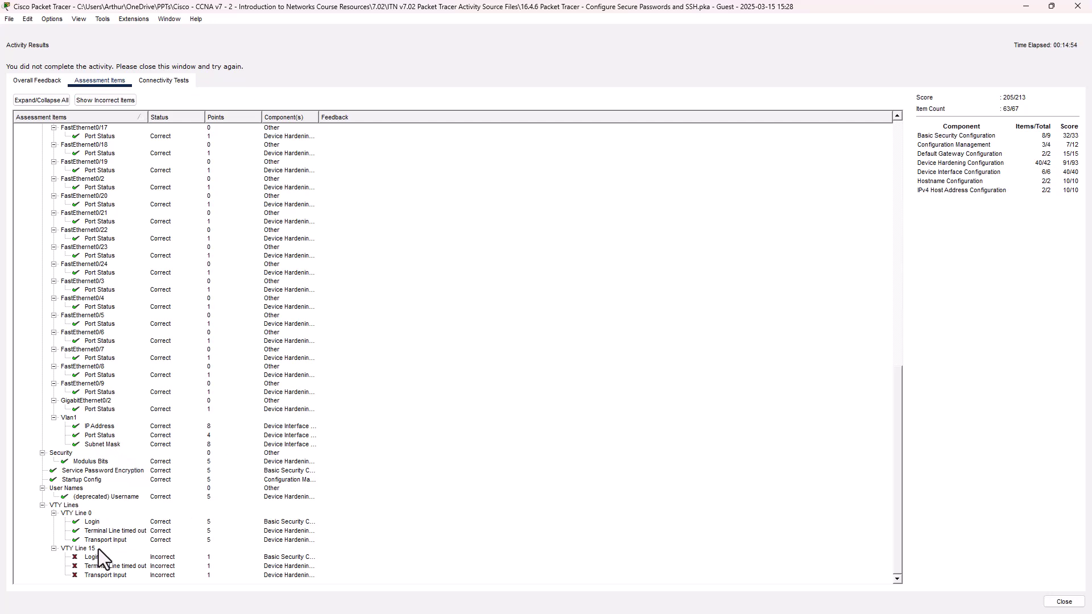
pyautogui.click(79, 548)
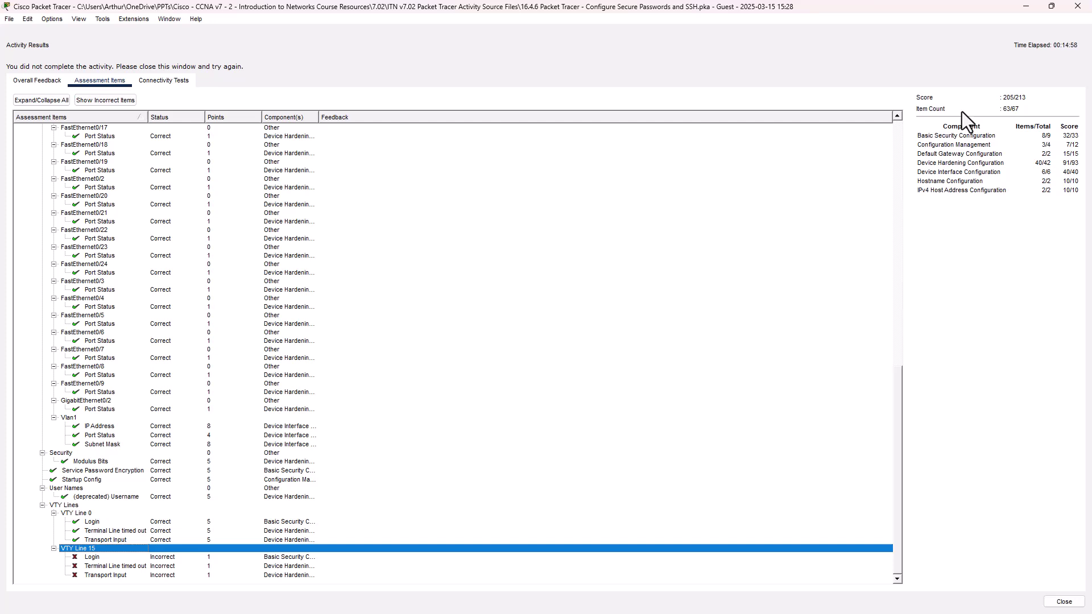
pyautogui.click(1077, 6)
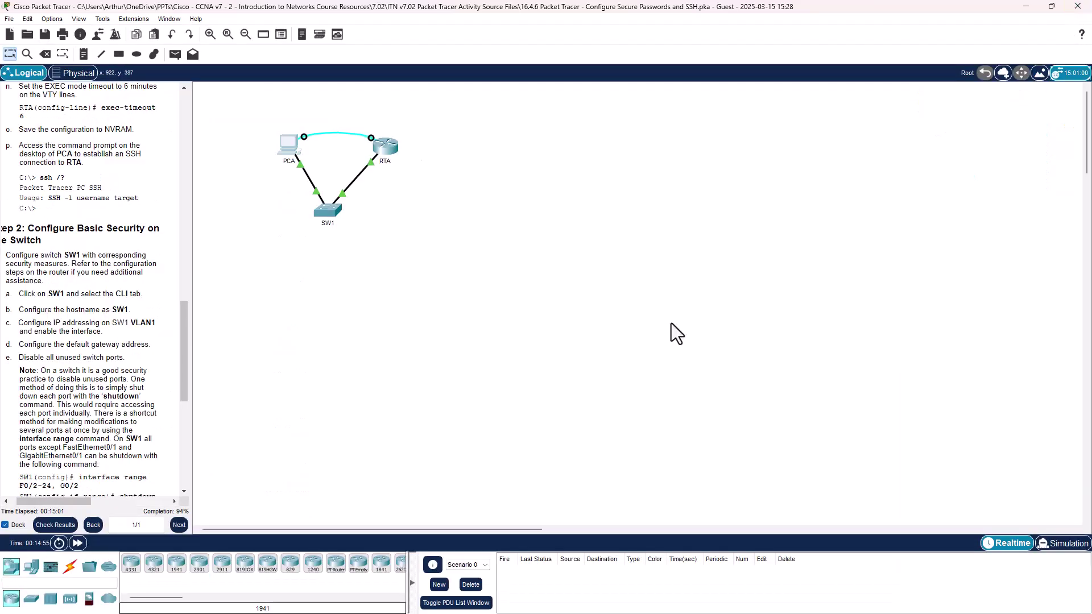
# Step: Reach RTA's console through PCA's Desktop Terminal, since RTA's own CLI is locked
pyautogui.click(387, 149)
pyautogui.click(470, 164)
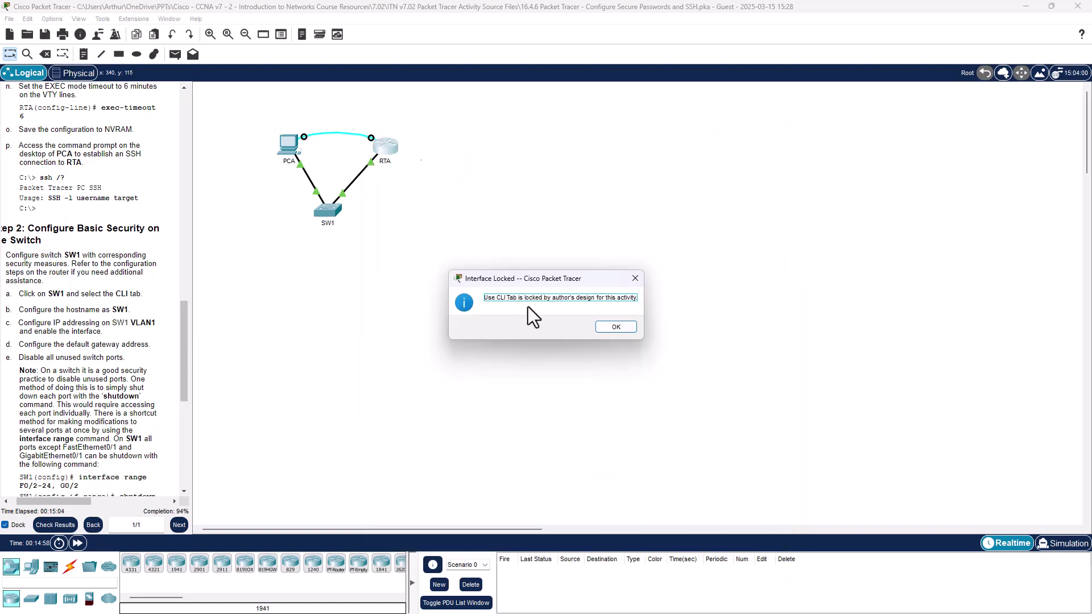
pyautogui.click(615, 327)
pyautogui.click(289, 146)
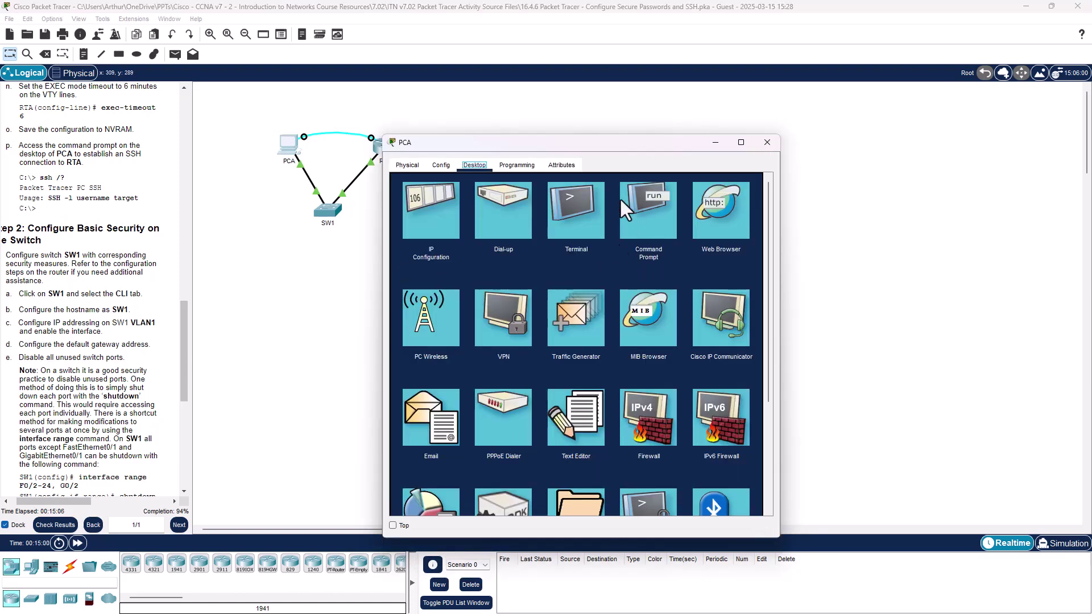
pyautogui.click(585, 207)
pyautogui.click(732, 291)
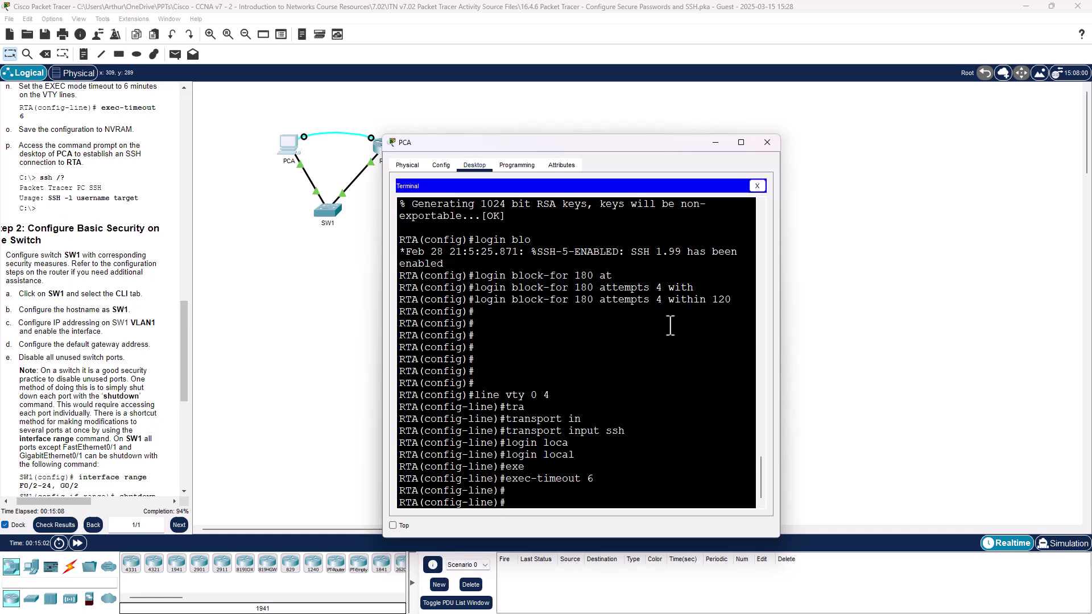
# Step: Leave configuration mode on RTA with end and save with copy run start
pyautogui.press('Return')
pyautogui.press('Return')
pyautogui.press('Return')
pyautogui.write('end')
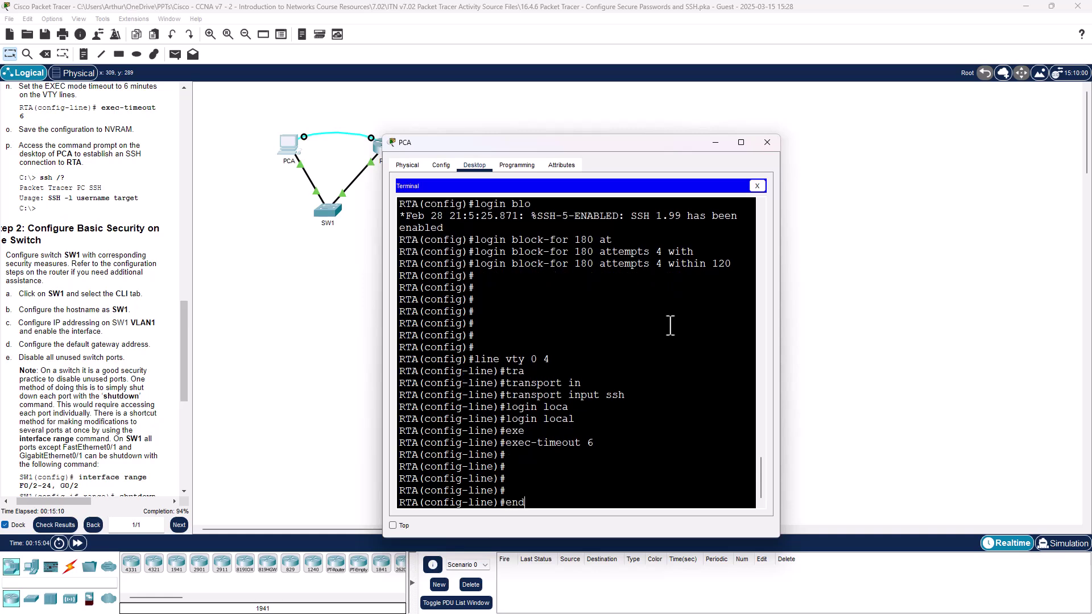
pyautogui.press('Return')
pyautogui.press('Return')
pyautogui.press('Return')
pyautogui.write('cop')
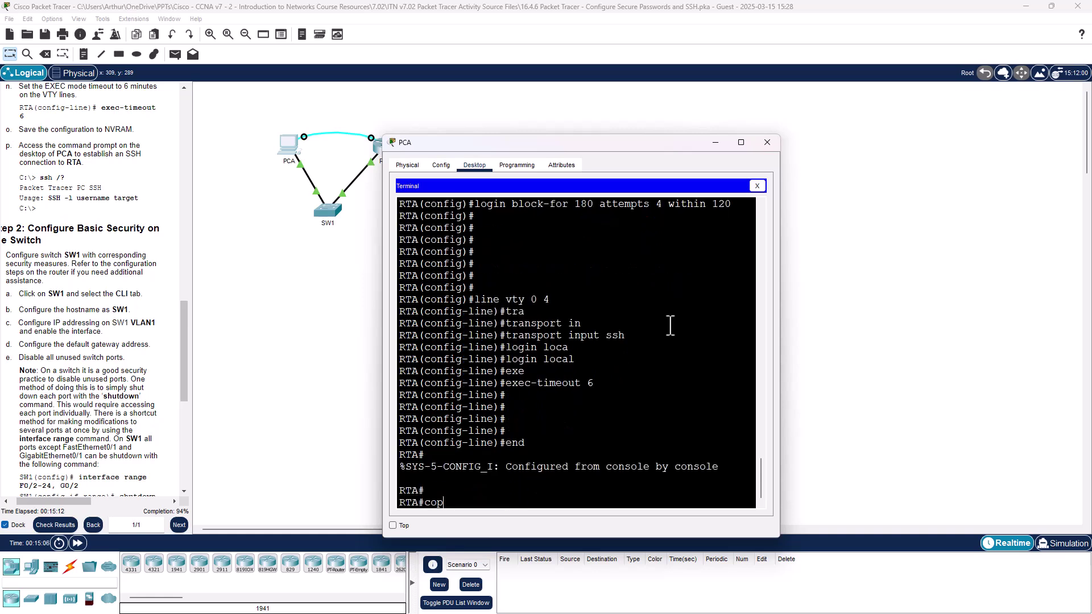
pyautogui.write('y run star')
pyautogui.write('t')
pyautogui.press('Return')
pyautogui.press('Return')
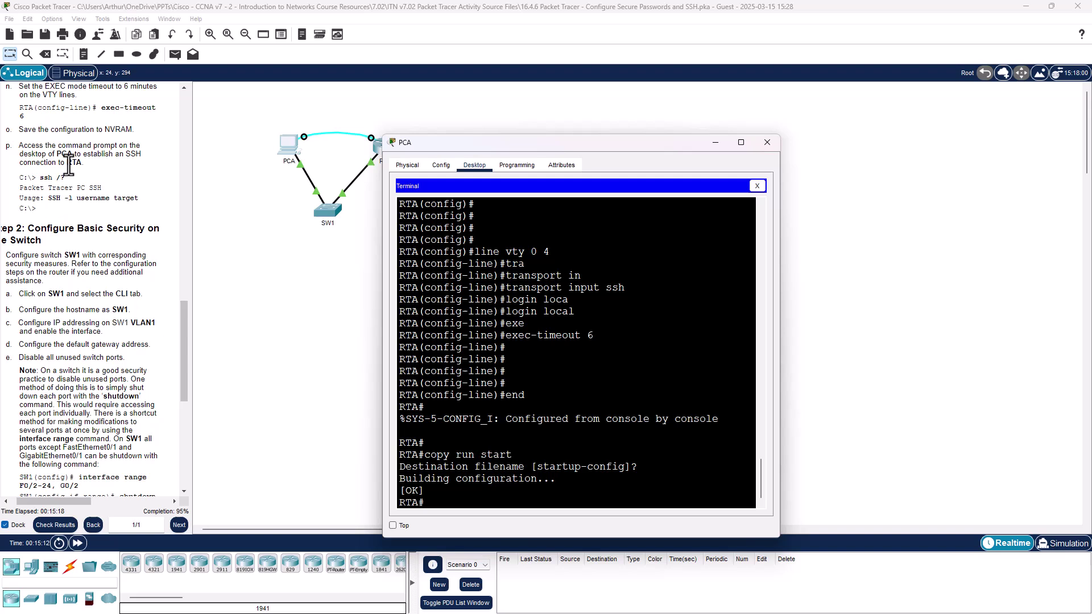
pyautogui.moveTo(68, 165); pyautogui.dragTo(149, 139)
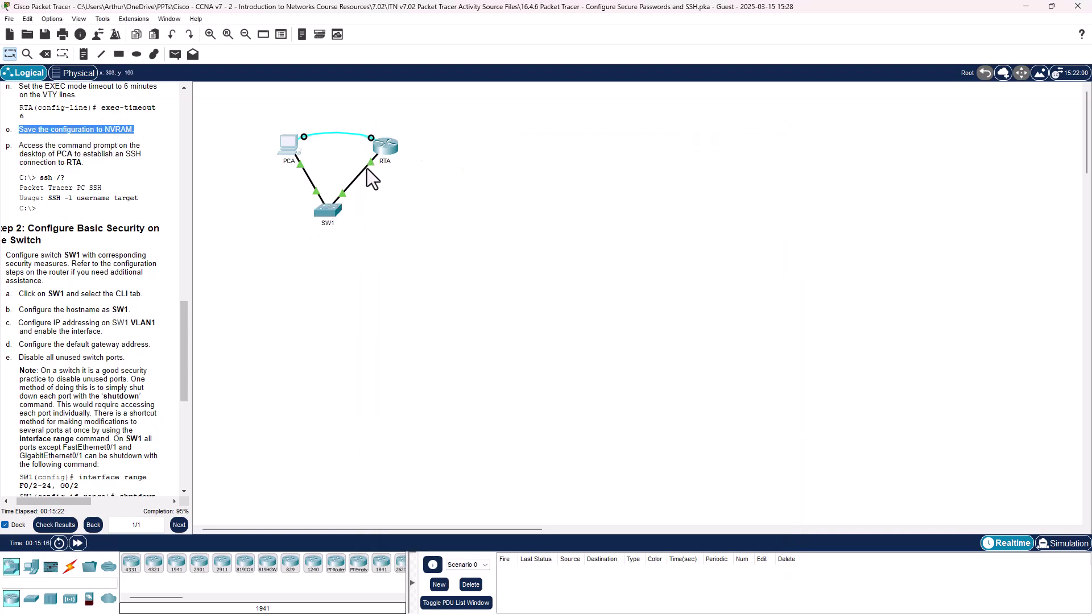
# Step: Enter global configuration on SW1 and select VTY lines 0–15
pyautogui.click(328, 211)
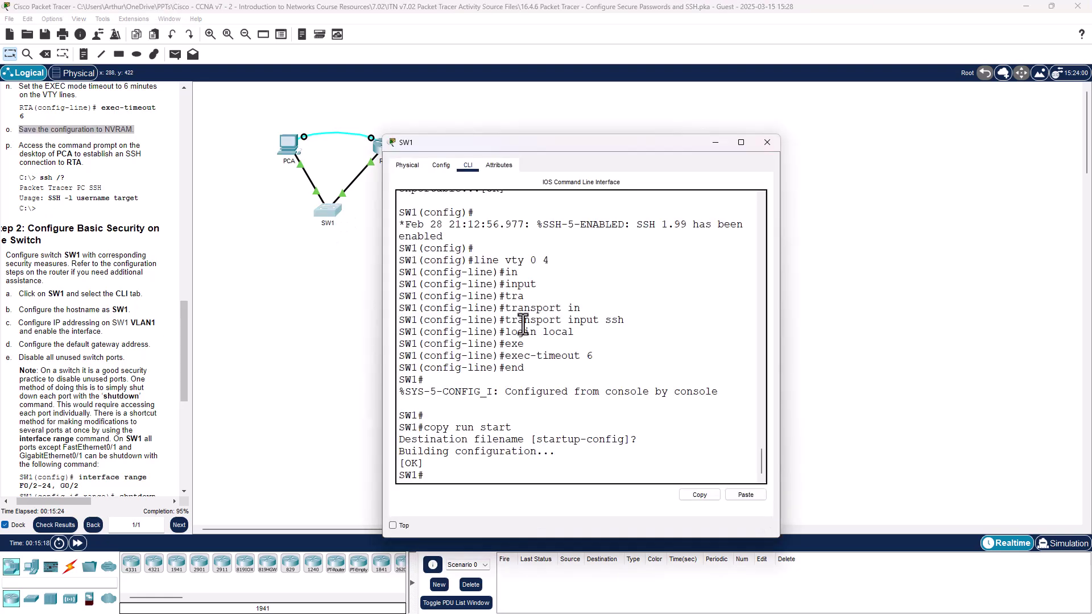
pyautogui.write('conf t')
pyautogui.press('Return')
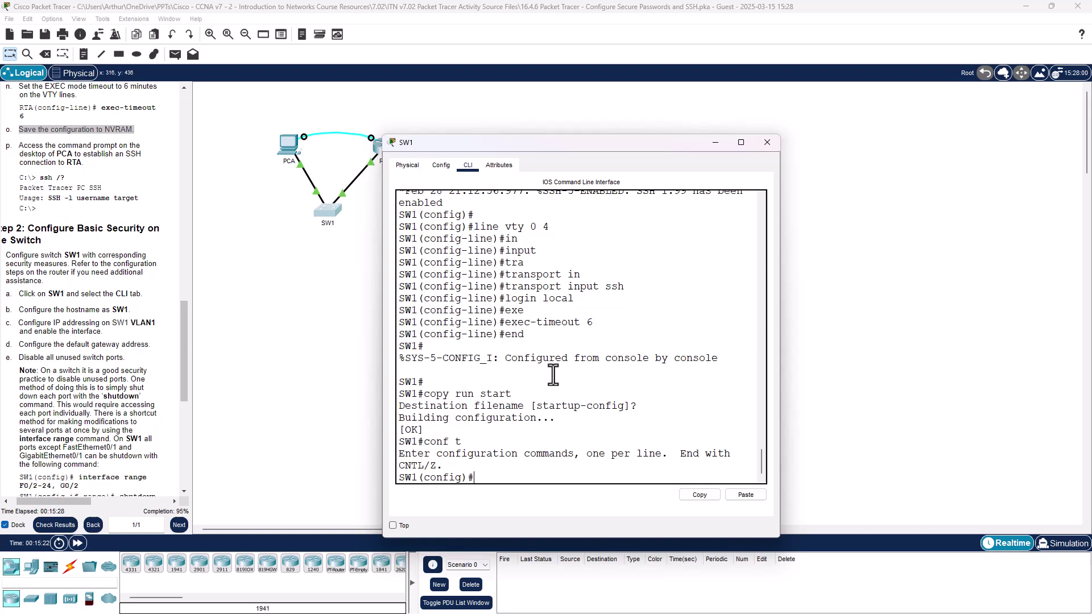
pyautogui.write('exec-timeout 6')
pyautogui.press('Up')
pyautogui.press('Up')
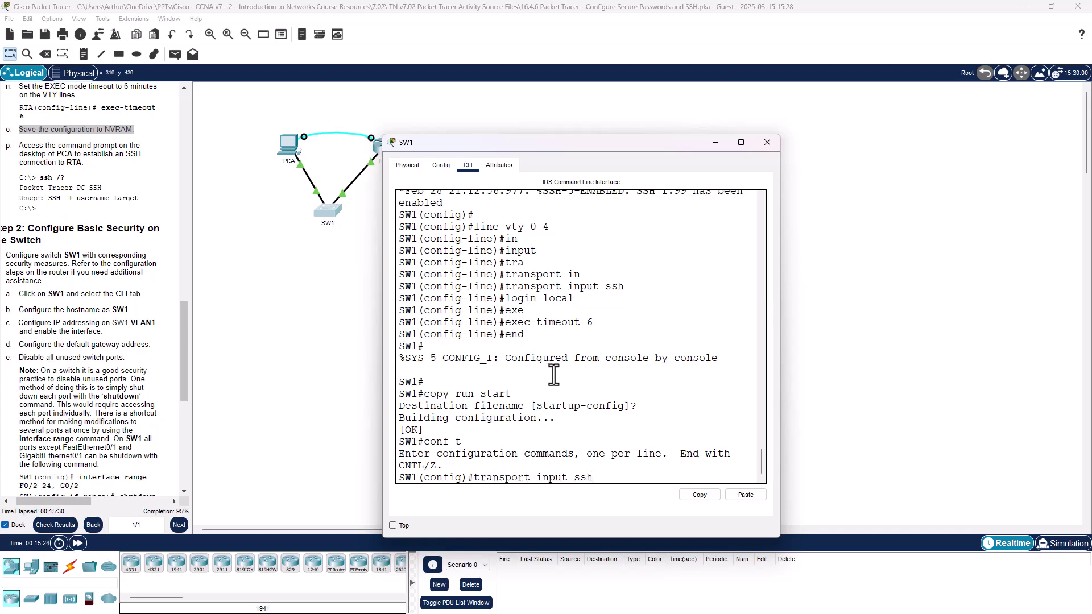
pyautogui.press('Up')
pyautogui.press('Up')
pyautogui.press('Up')
pyautogui.press('Up')
pyautogui.press('Up')
pyautogui.press('BackSpace')
pyautogui.write('15')
pyautogui.press('Return')
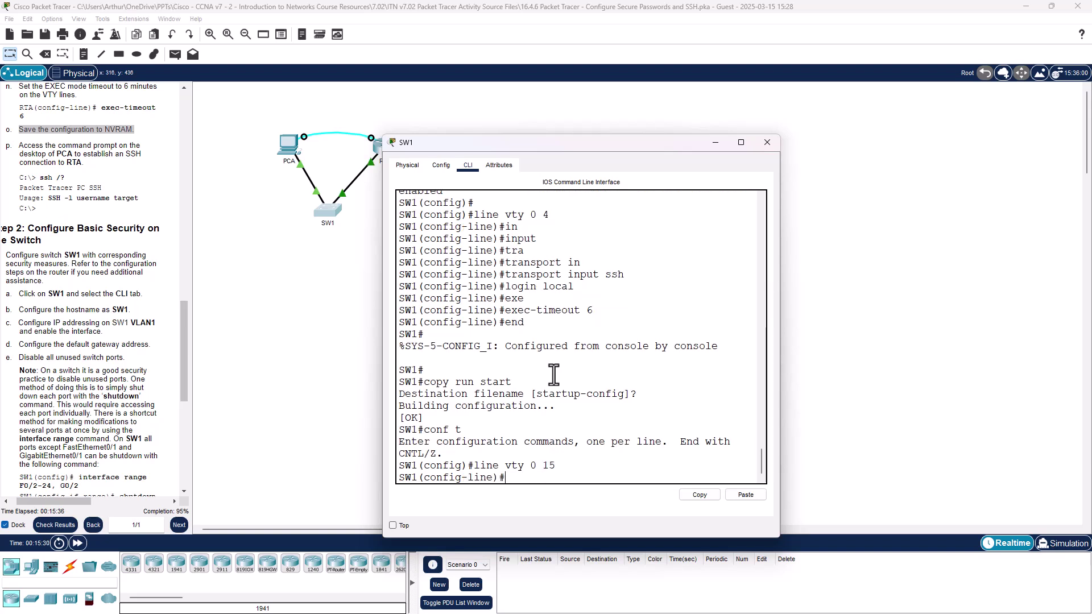
# Step: Apply transport input ssh, exec-timeout 6 and login local to lines 0–15
pyautogui.press('Up')
pyautogui.press('Up')
pyautogui.press('Up')
pyautogui.press('Up')
pyautogui.press('Up')
pyautogui.press('Up')
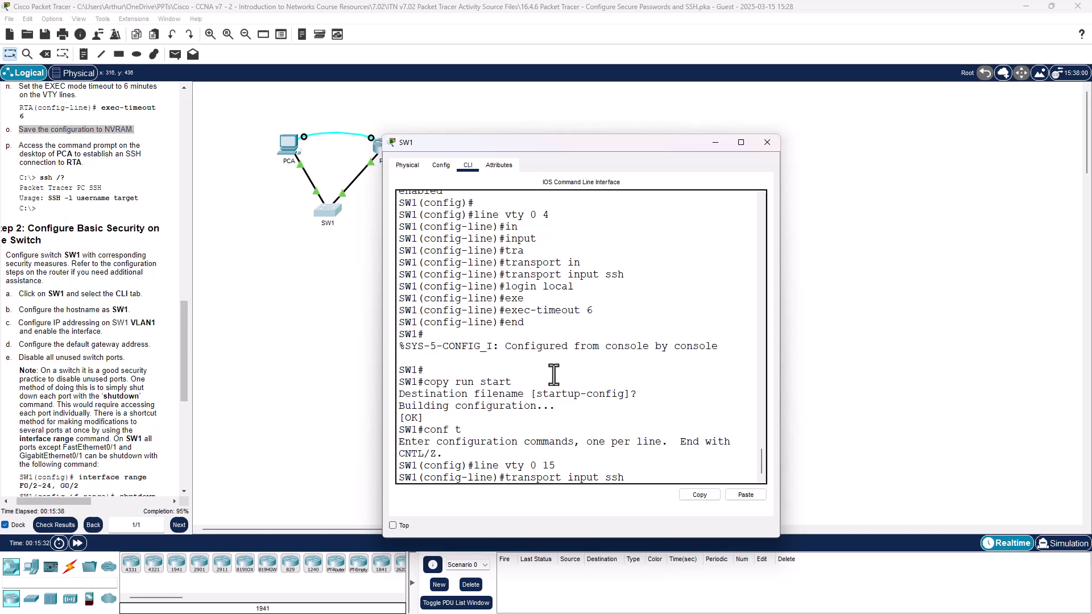
pyautogui.press('Return')
pyautogui.press('Up')
pyautogui.press('Up')
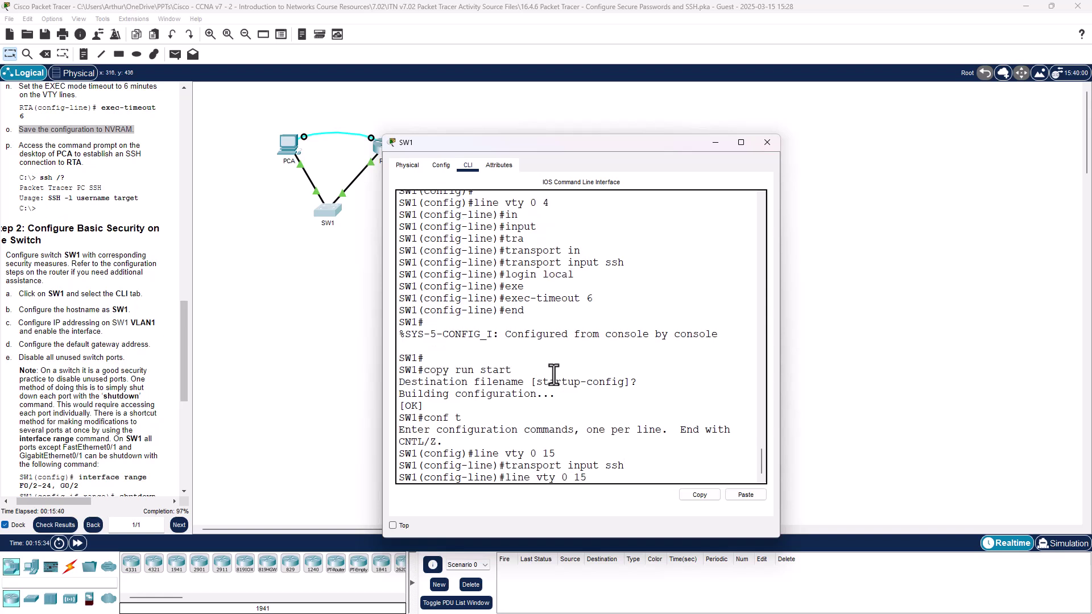
pyautogui.press('Up')
pyautogui.press('Up')
pyautogui.press('Return')
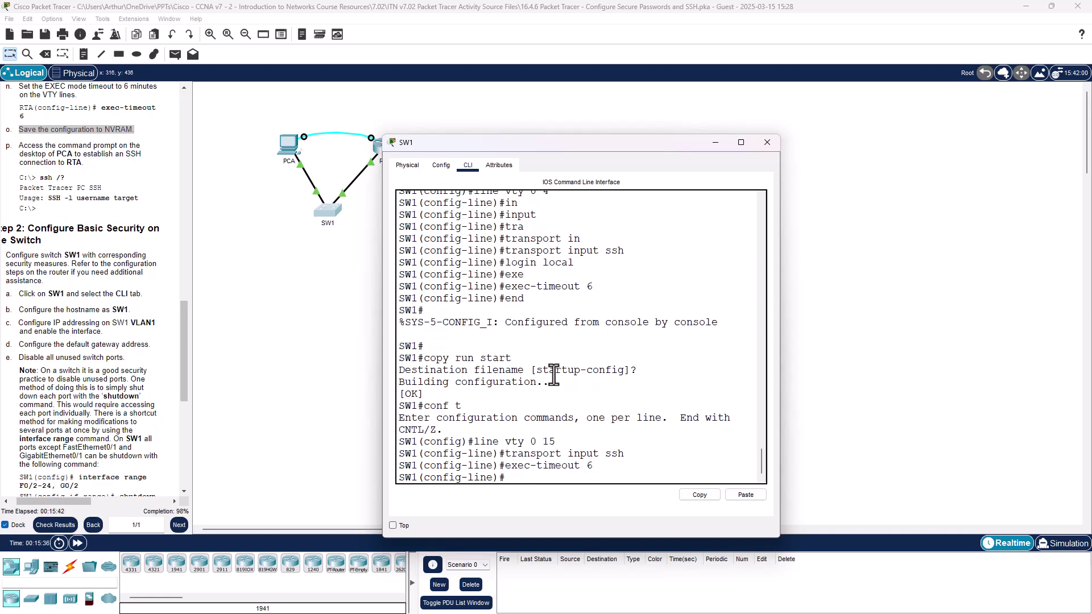
pyautogui.press('Up')
pyautogui.press('Up')
pyautogui.press('Up')
pyautogui.press('Up')
pyautogui.press('Up')
pyautogui.press('Up')
pyautogui.press('Return')
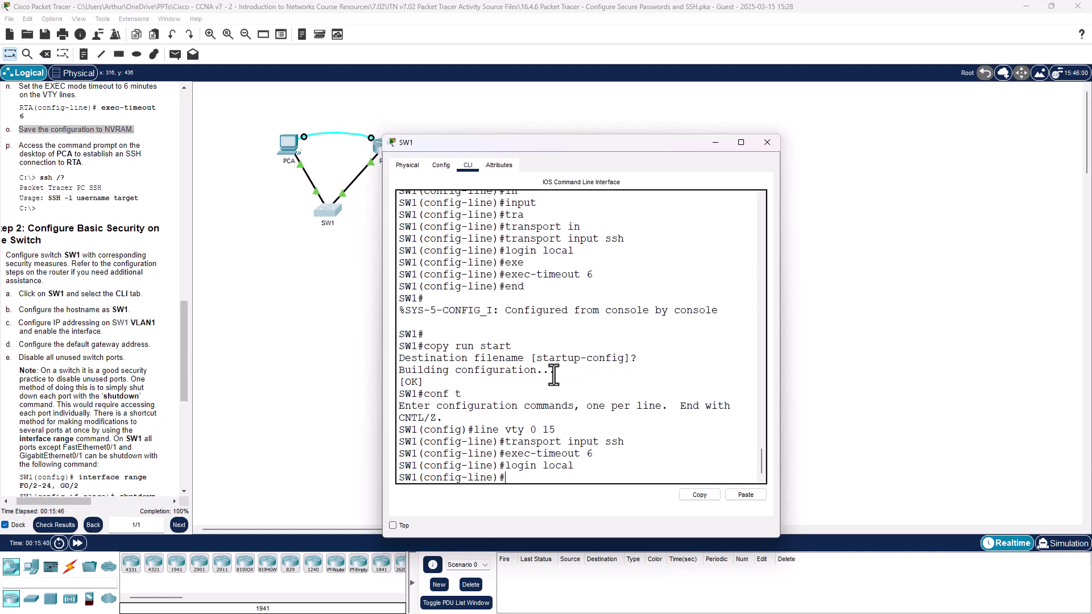
# Step: Exit to privileged mode and save SW1's configuration with copy run start
pyautogui.write('exit')
pyautogui.press('Return')
pyautogui.write('en')
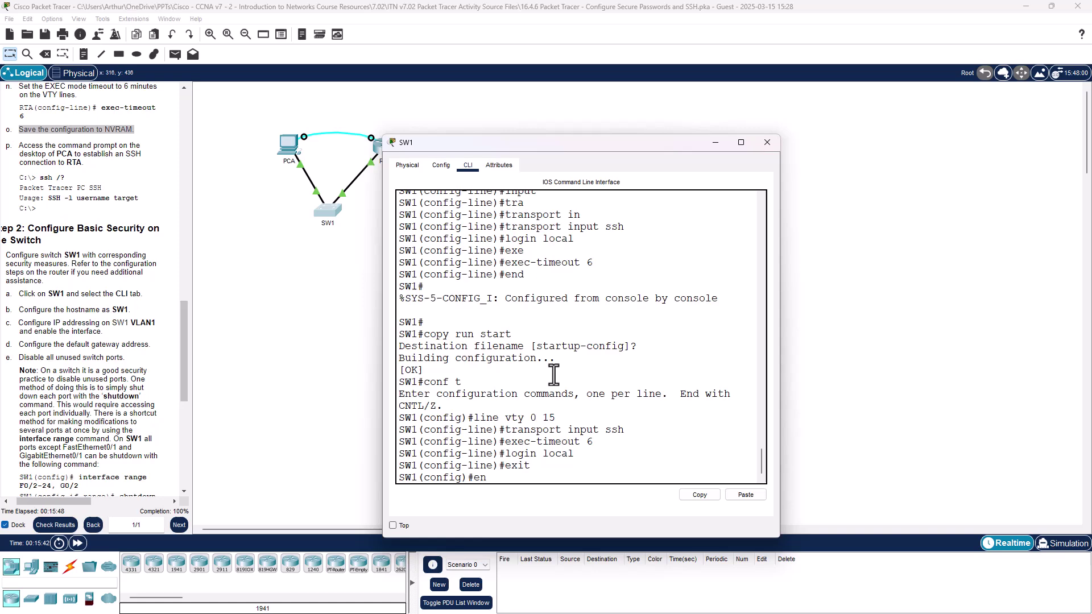
pyautogui.write('d')
pyautogui.press('Return')
pyautogui.write('c')
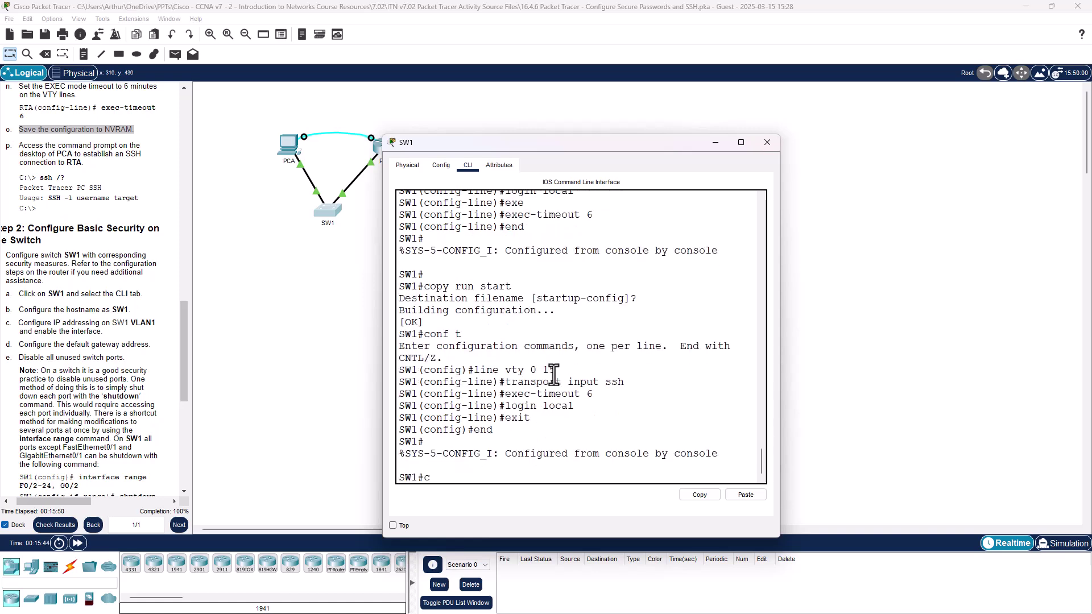
pyautogui.write('opy run start')
pyautogui.press('Return')
pyautogui.press('Return')
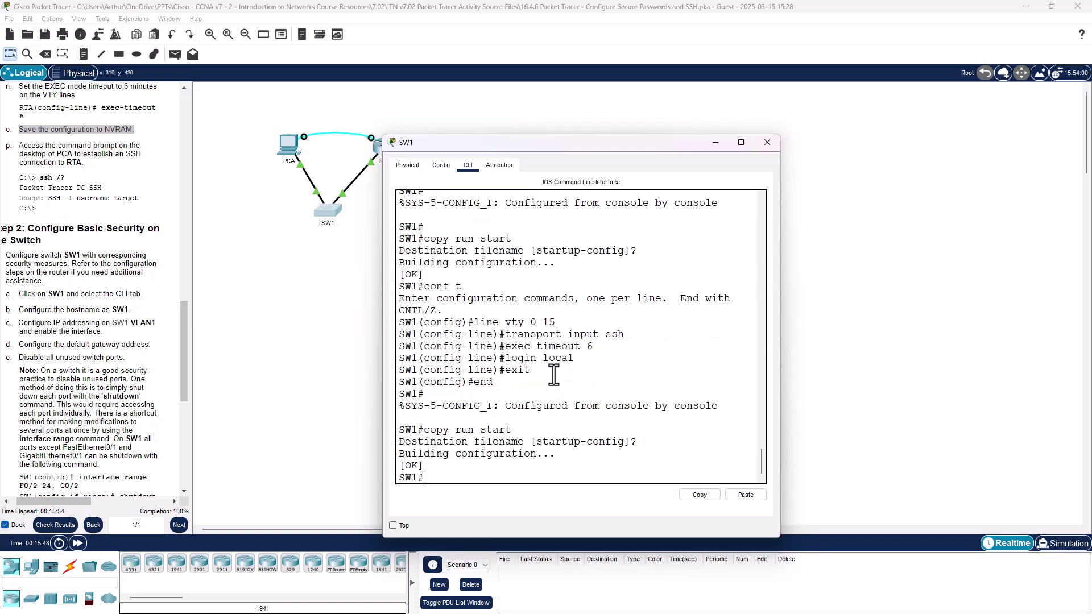
pyautogui.moveTo(615, 141); pyautogui.dragTo(730, 110)
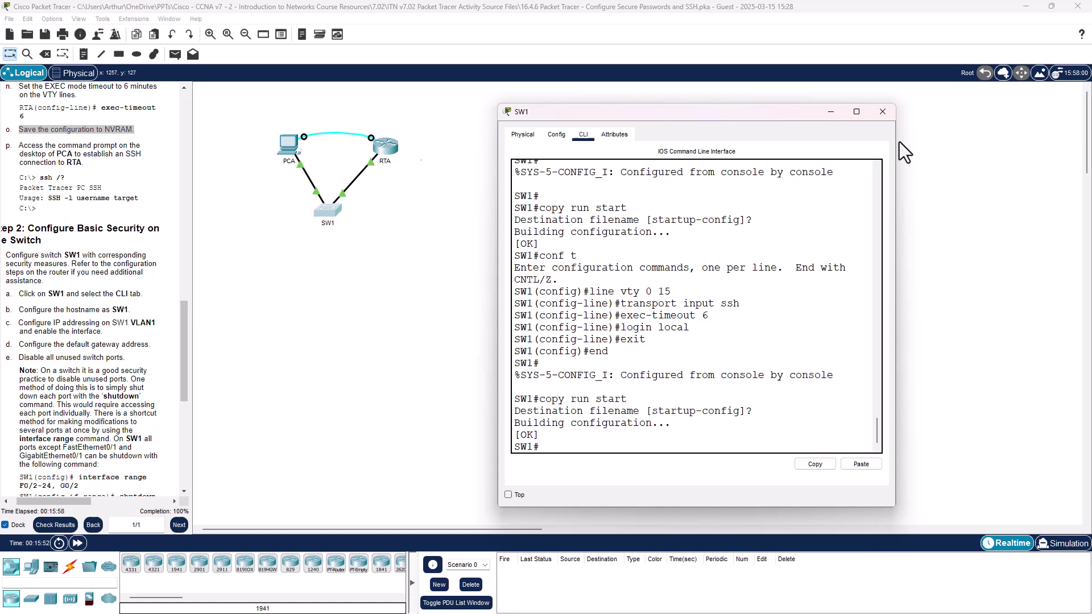
# Step: Close SW1's window and log out of RTA's console in PCA's Terminal with exit
pyautogui.click(883, 112)
pyautogui.click(289, 145)
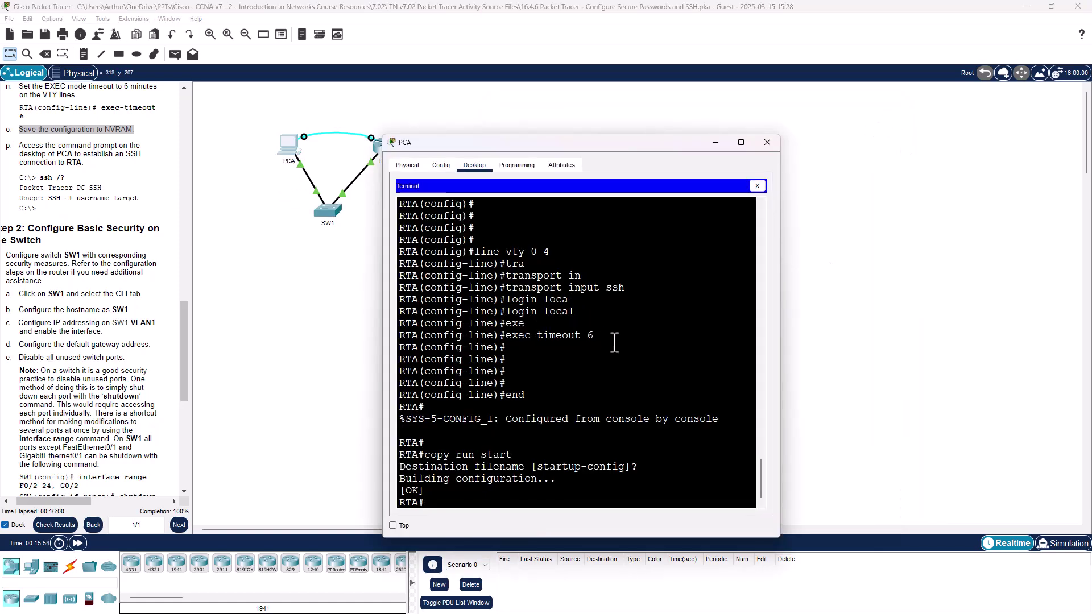
pyautogui.press('Return')
pyautogui.press('Return')
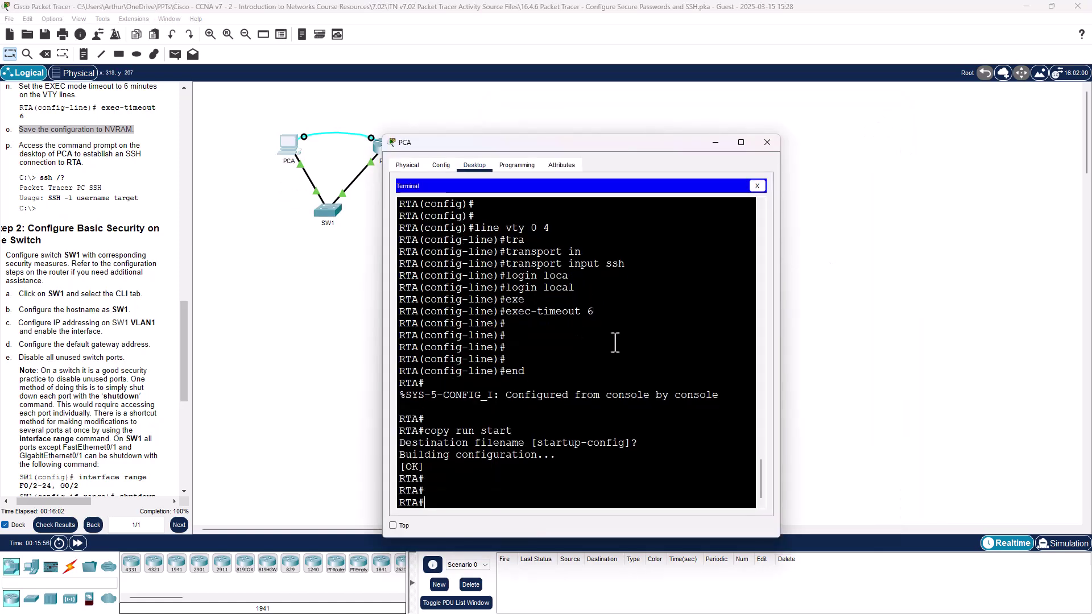
pyautogui.write('exit')
pyautogui.press('Return')
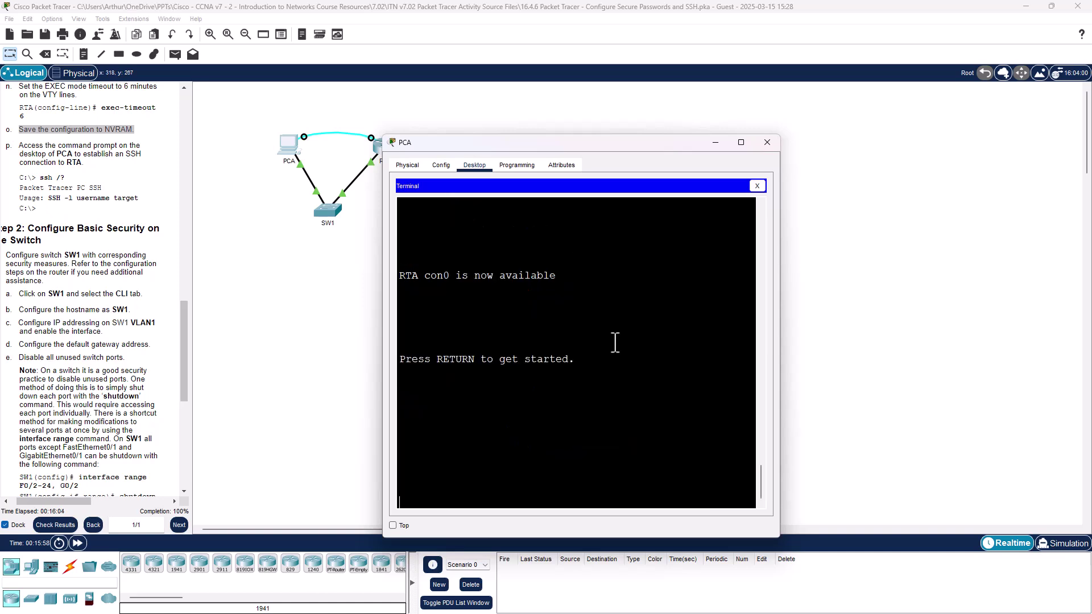
# Step: Reopen an RTA console session and start typing enab
pyautogui.press('Return')
pyautogui.write('enab')
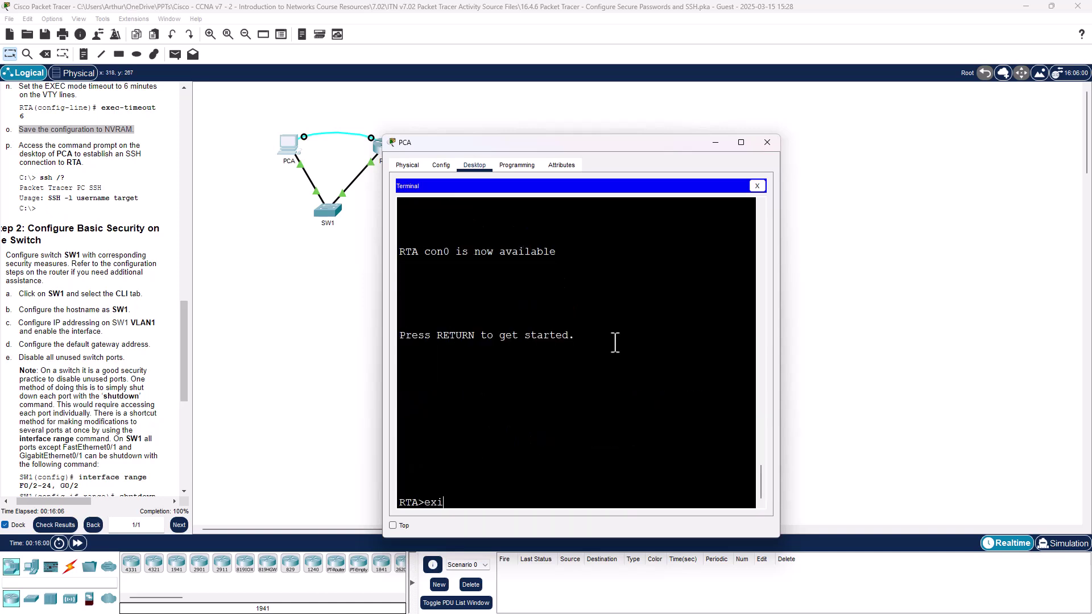
pyautogui.scroll(1, 615, 342)
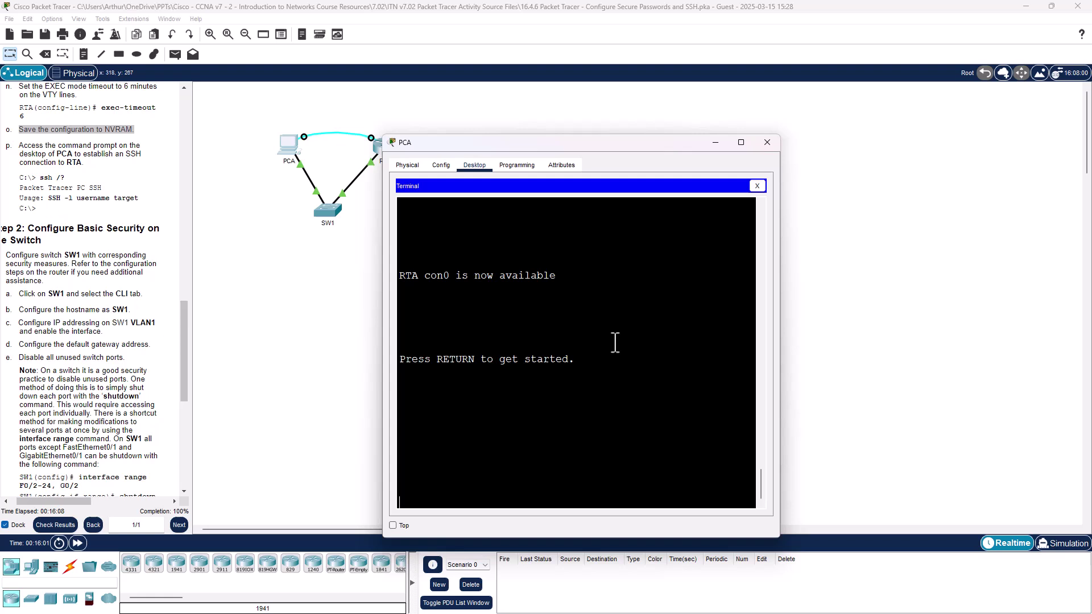
pyautogui.click(757, 201)
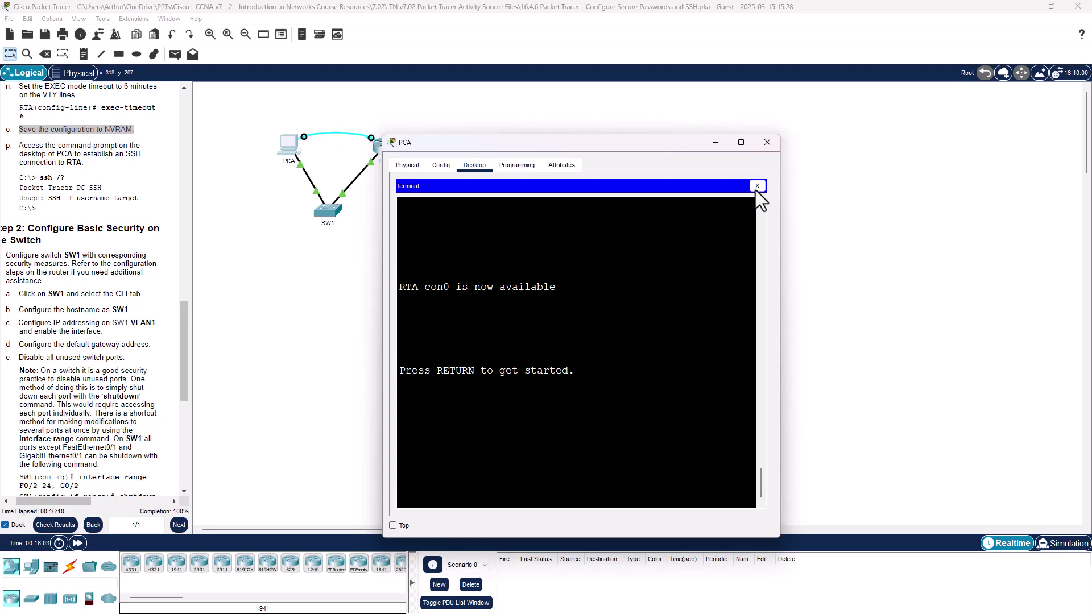
# Step: Switch PCA to Command Prompt and end the existing SSH session to SW1
pyautogui.click(757, 186)
pyautogui.click(654, 221)
pyautogui.scroll(-12, 554, 432)
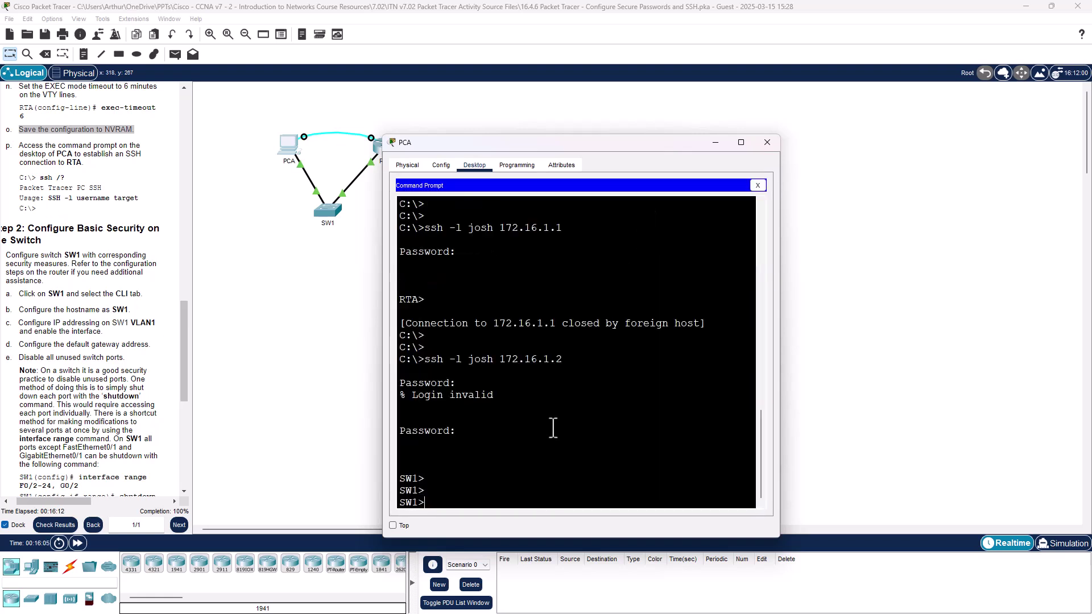
pyautogui.write('e')
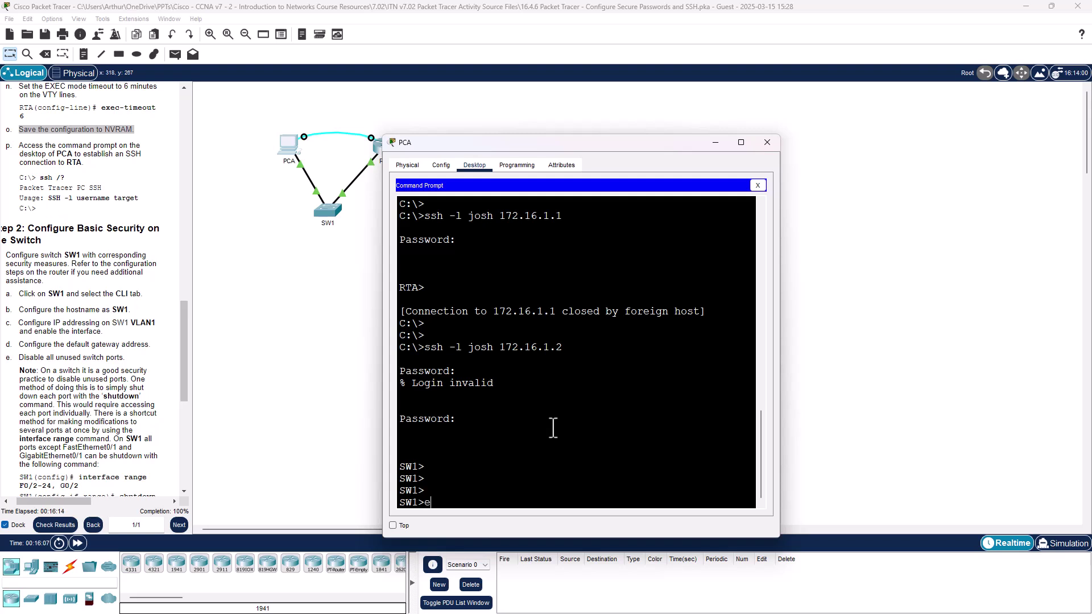
pyautogui.write('xit')
pyautogui.press('Return')
pyautogui.press('Return')
pyautogui.press('Return')
pyautogui.press('Return')
pyautogui.press('Return')
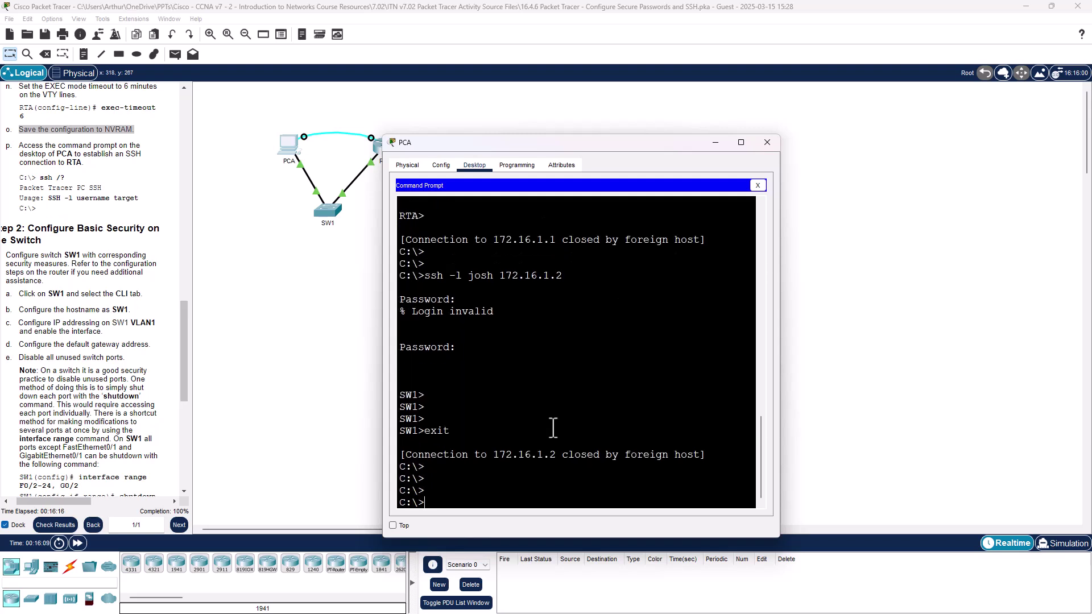
# Step: Rerun the SSH login to SW1 at 172.16.1.2 and enter the password
pyautogui.press('Up')
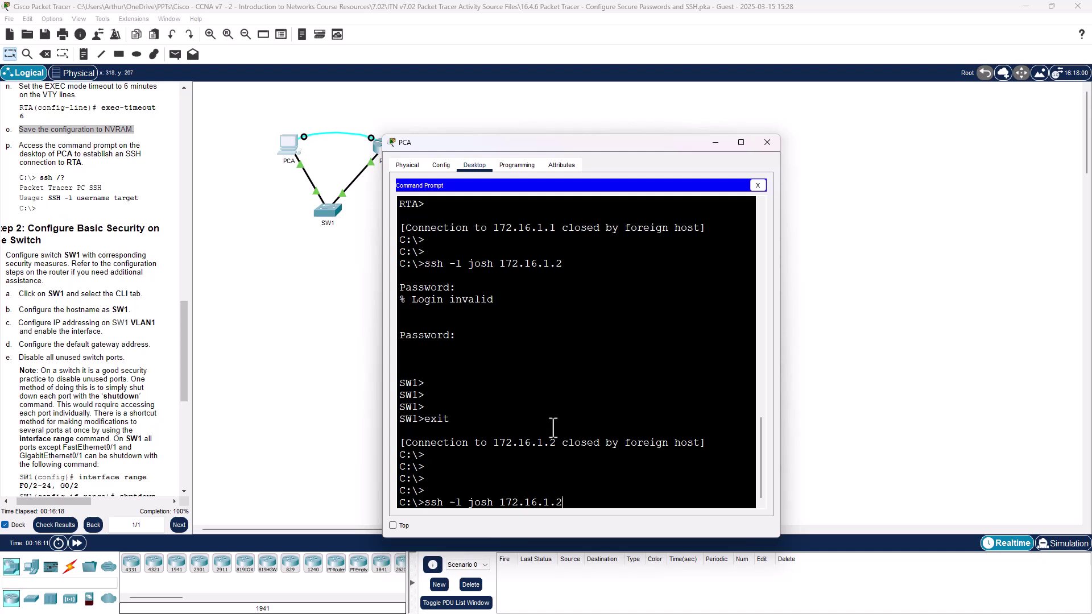
pyautogui.press('Return')
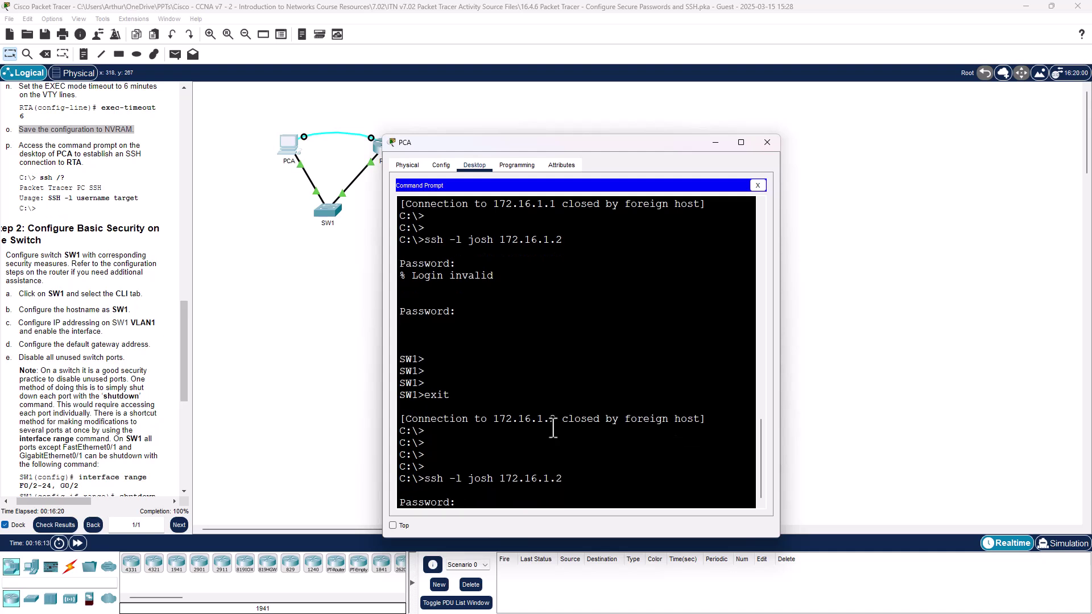
pyautogui.press('Return')
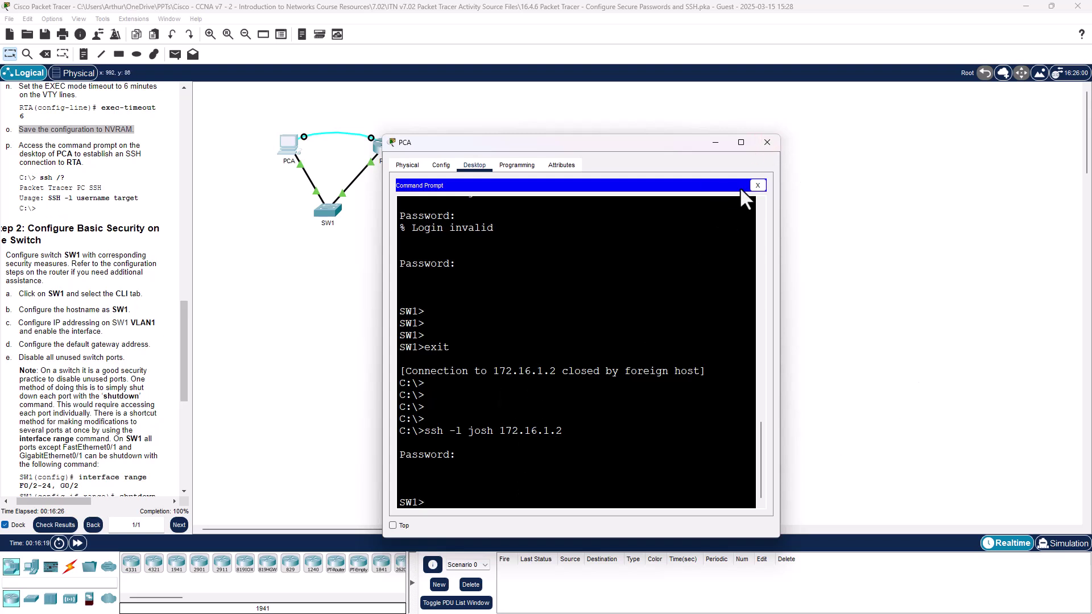
pyautogui.moveTo(753, 151)
pyautogui.click(773, 146)
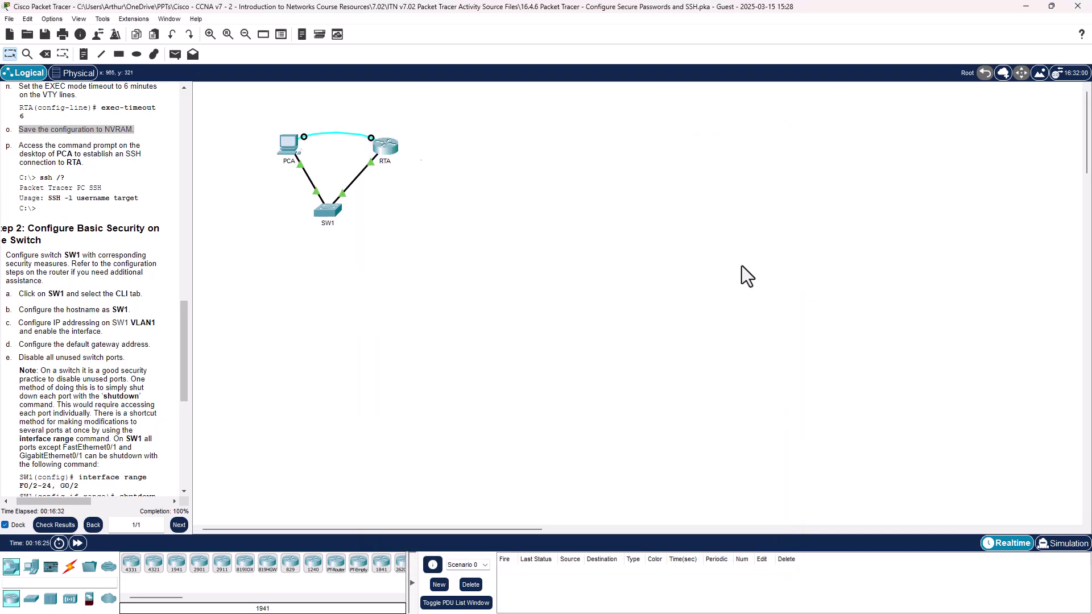